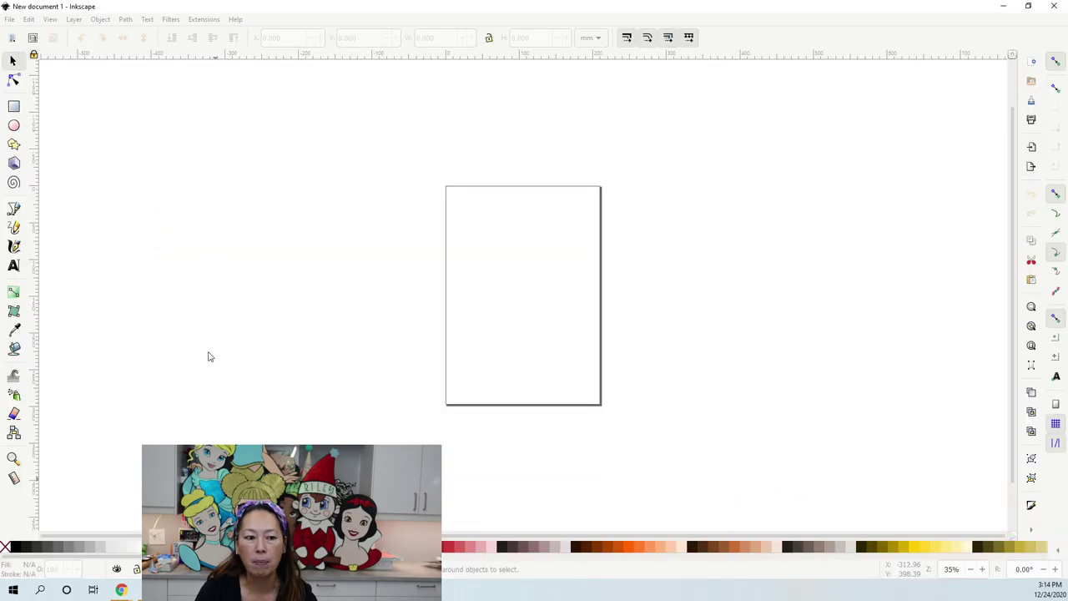
- Import the desktop file "Cut File_Dashed Line Score_Square Number 1" into the document with the default SVG input options
click(9, 19)
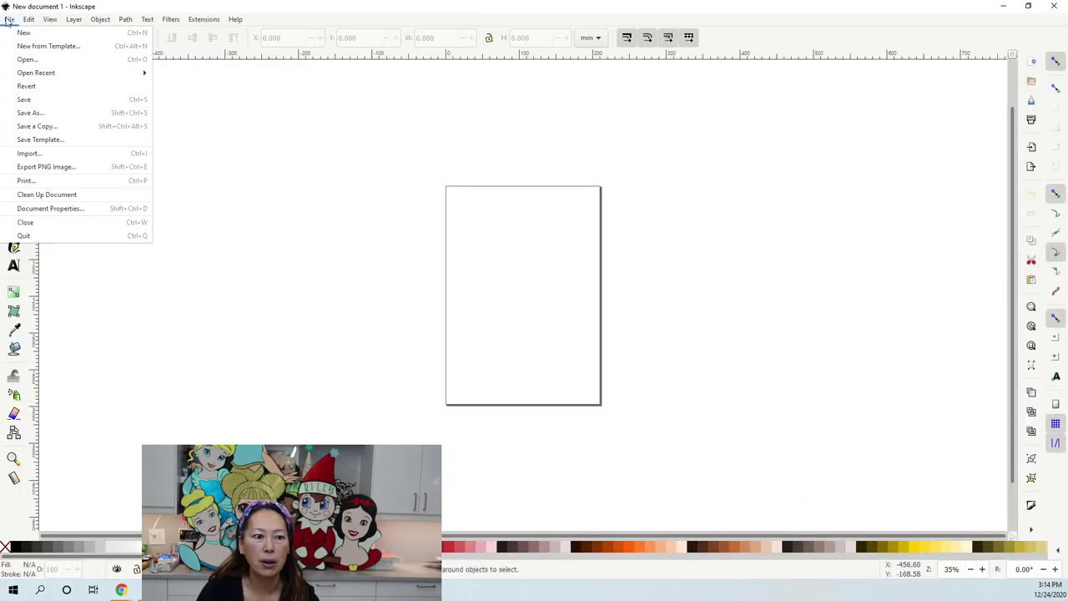
click(42, 154)
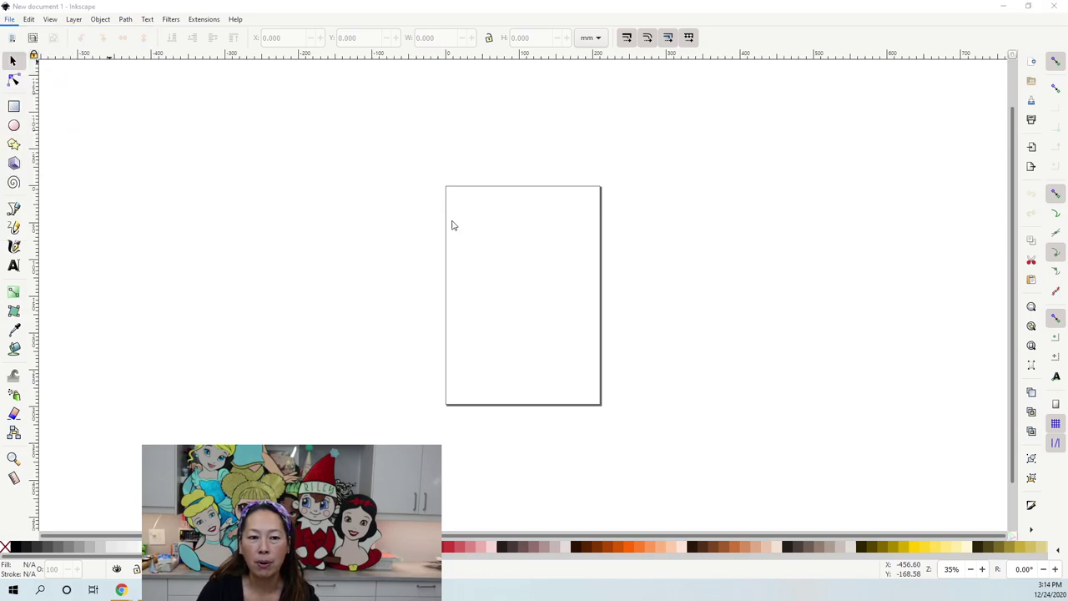
scroll(309, 154, down, 10)
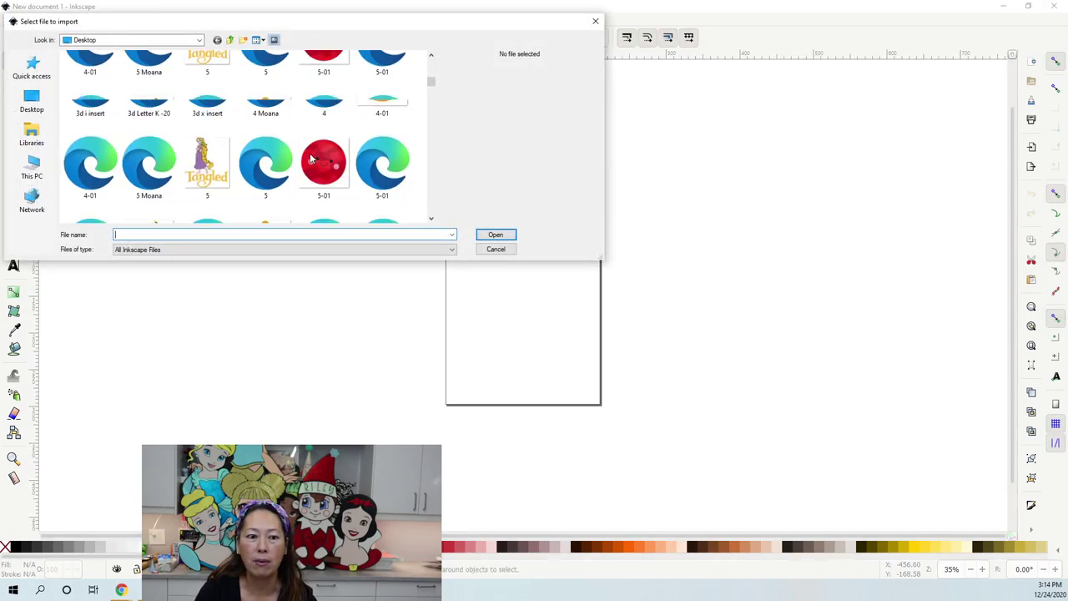
scroll(310, 159, down, 15)
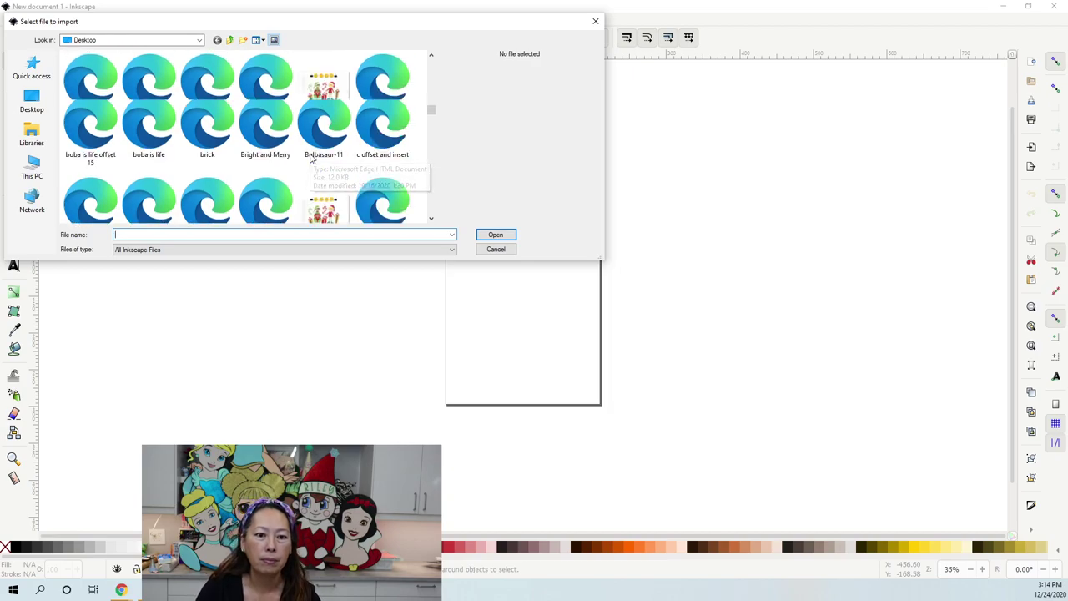
scroll(310, 158, down, 3)
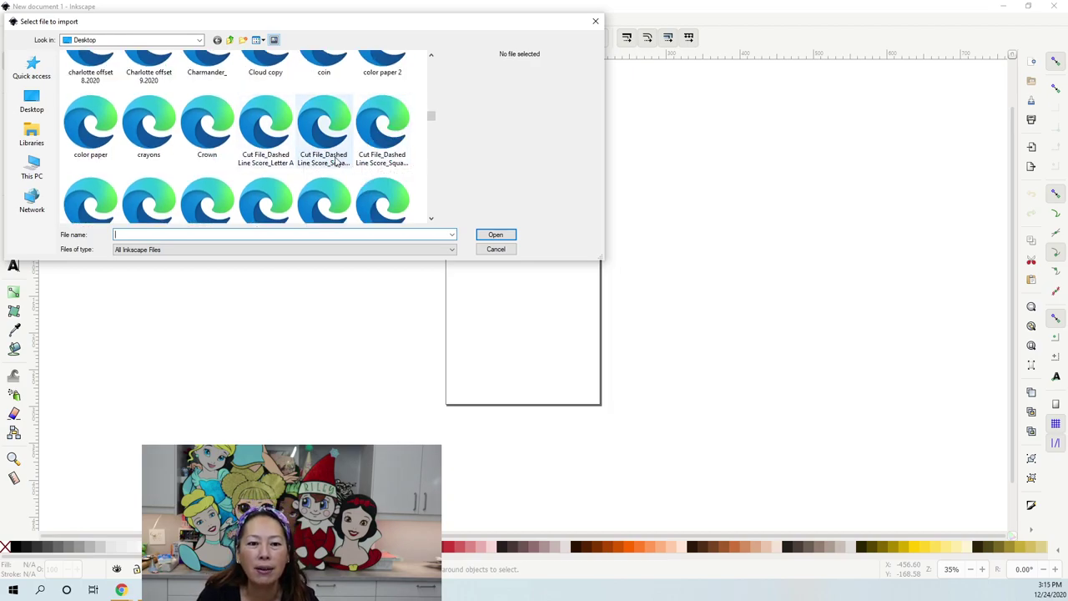
scroll(336, 161, down, 3)
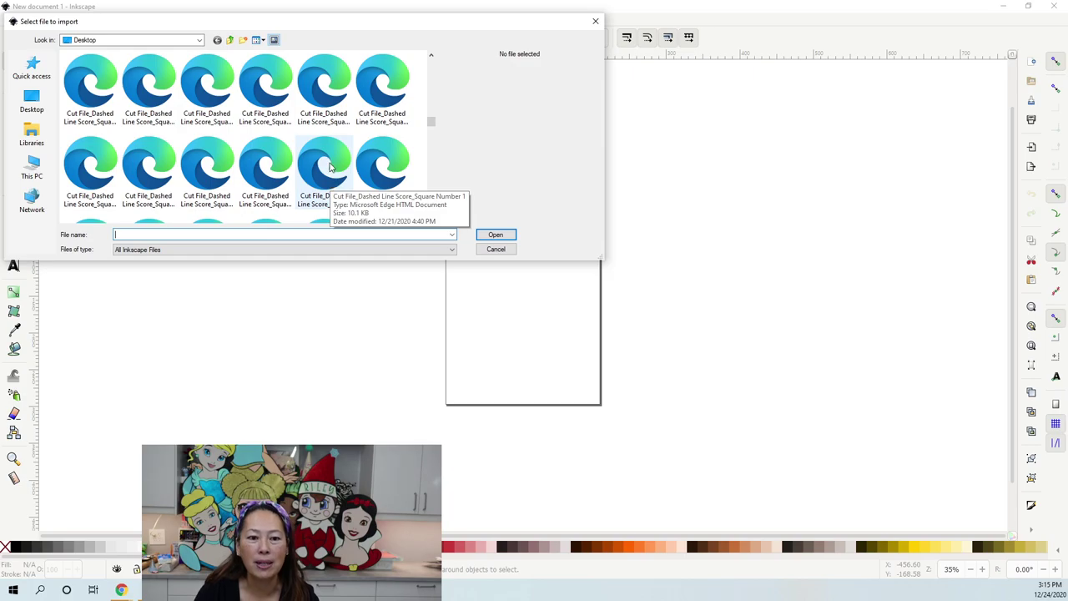
double_click(330, 167)
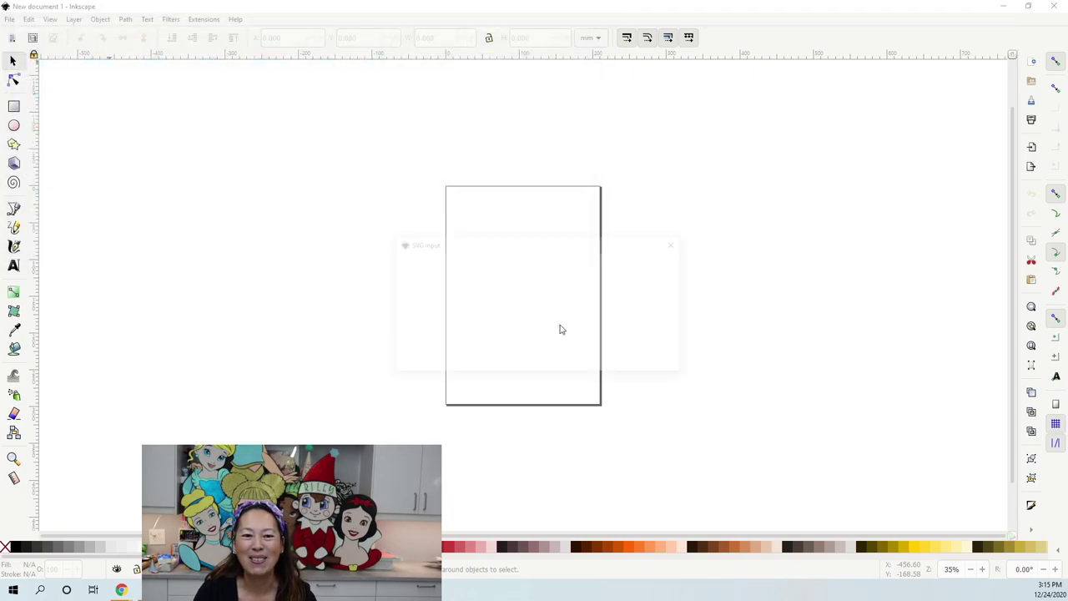
click(670, 363)
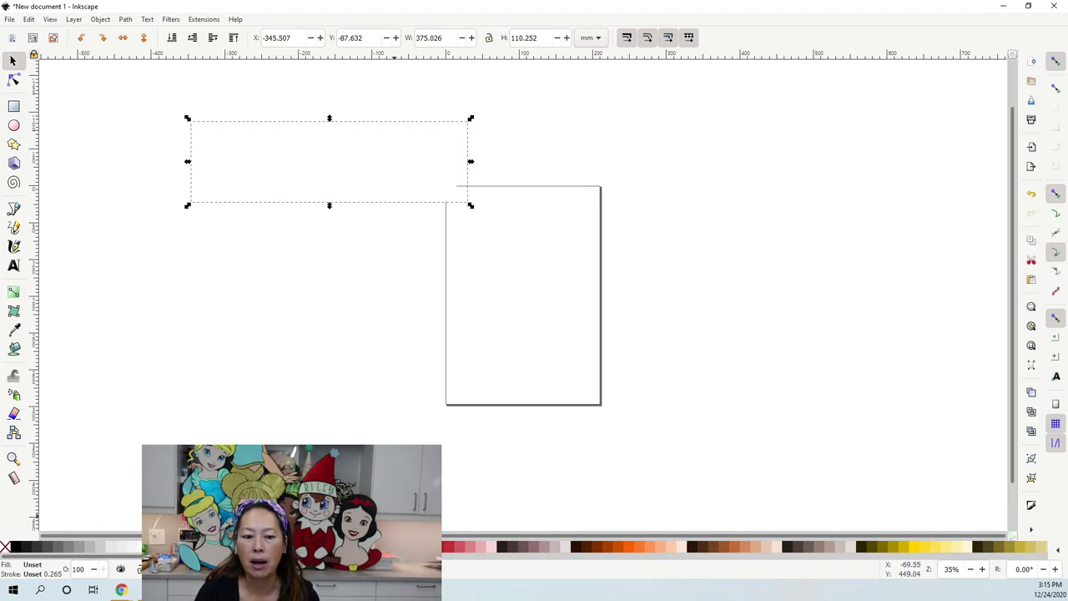
- Fill the imported shapes with magenta and enlarge them proportionally to about 773 mm wide by 227 mm high
click(401, 546)
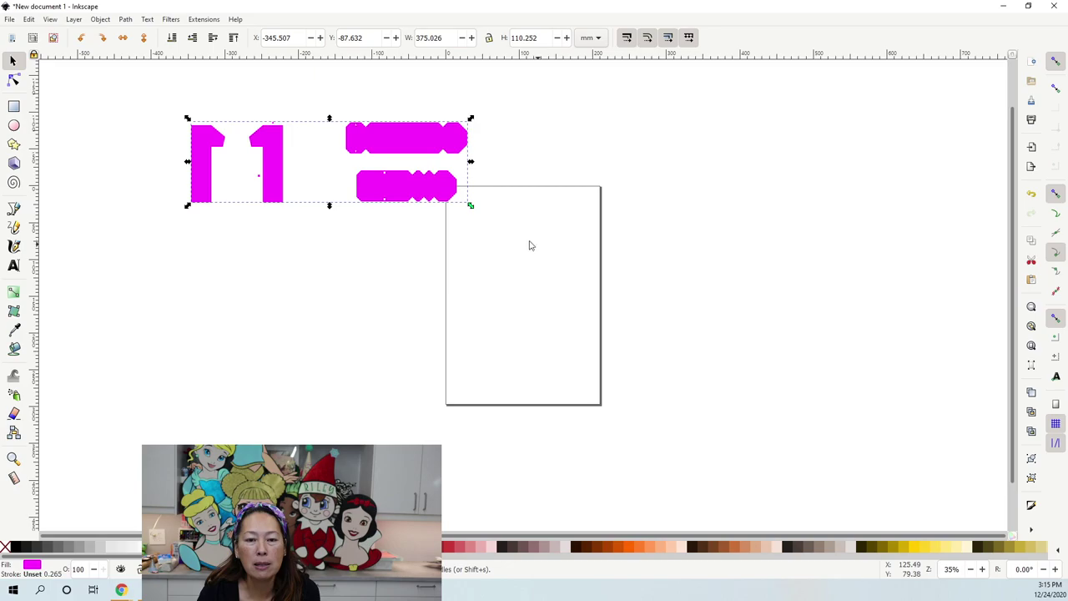
click(490, 39)
drag(472, 211, 763, 396)
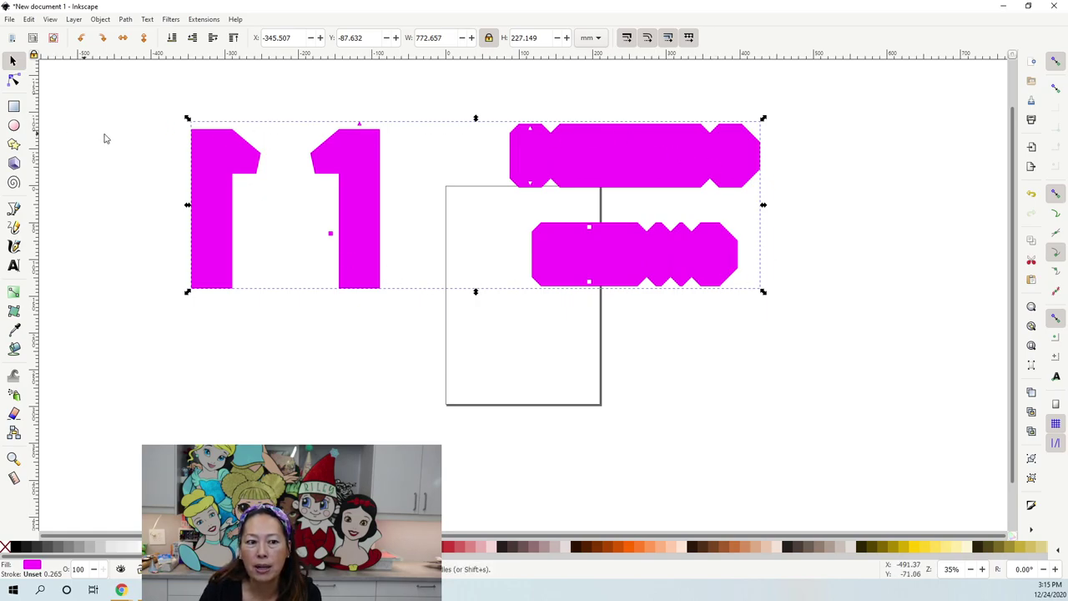
click(70, 113)
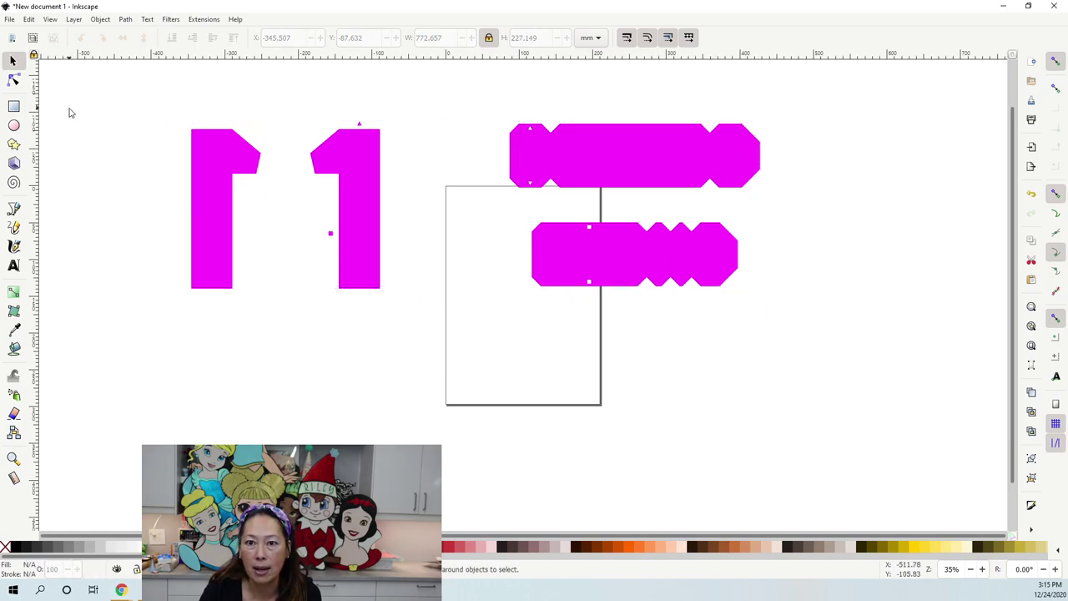
- Create a yellow internal offset inside the right-hand number 1 with the Paint Bucket, using a grow/shrink of -10 mm
click(14, 351)
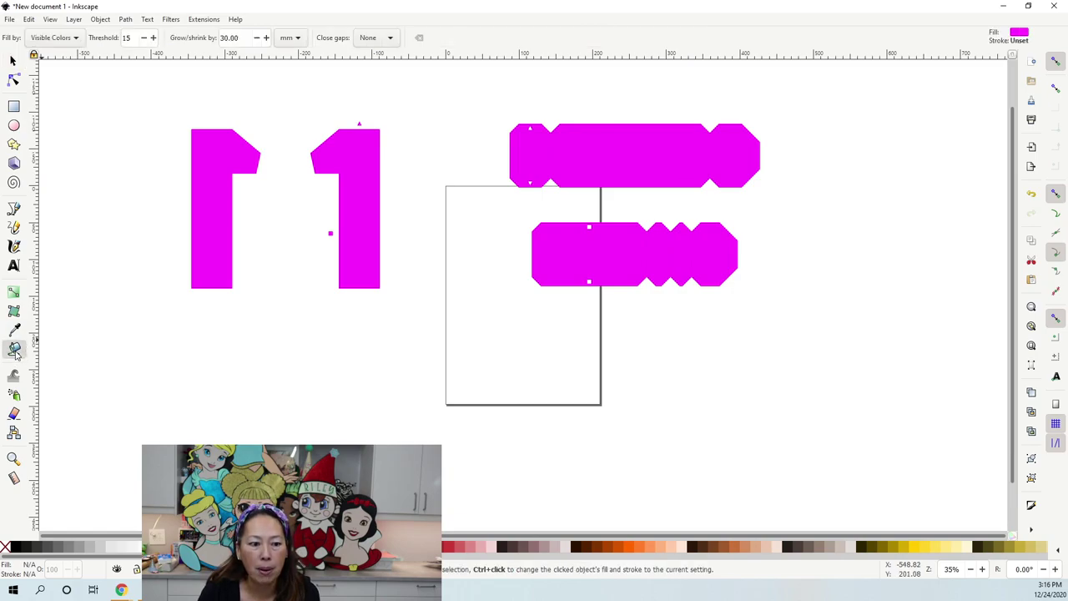
click(192, 546)
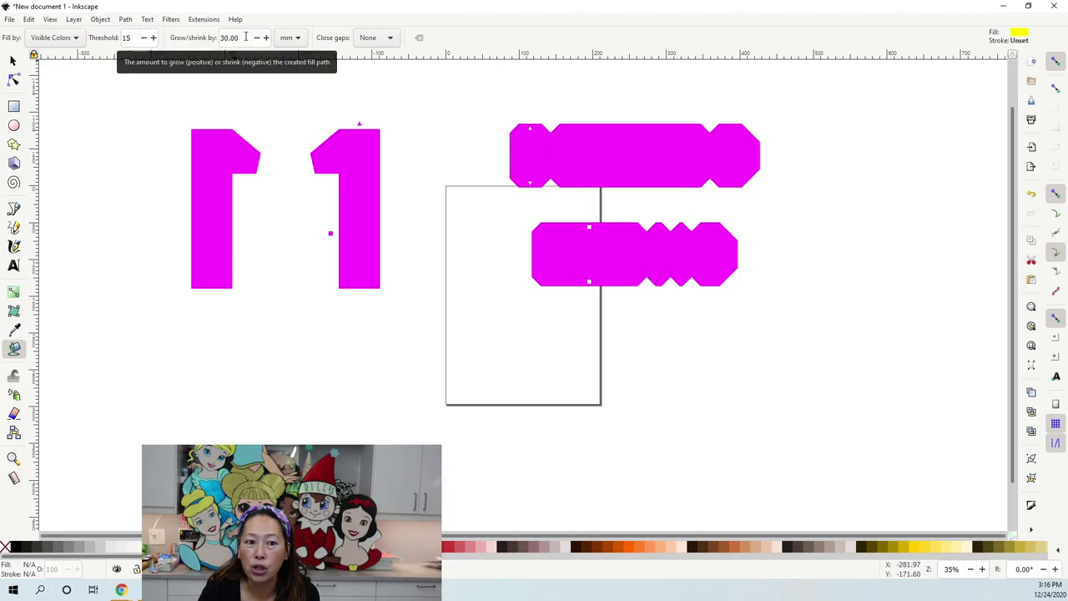
drag(248, 38, 175, 32)
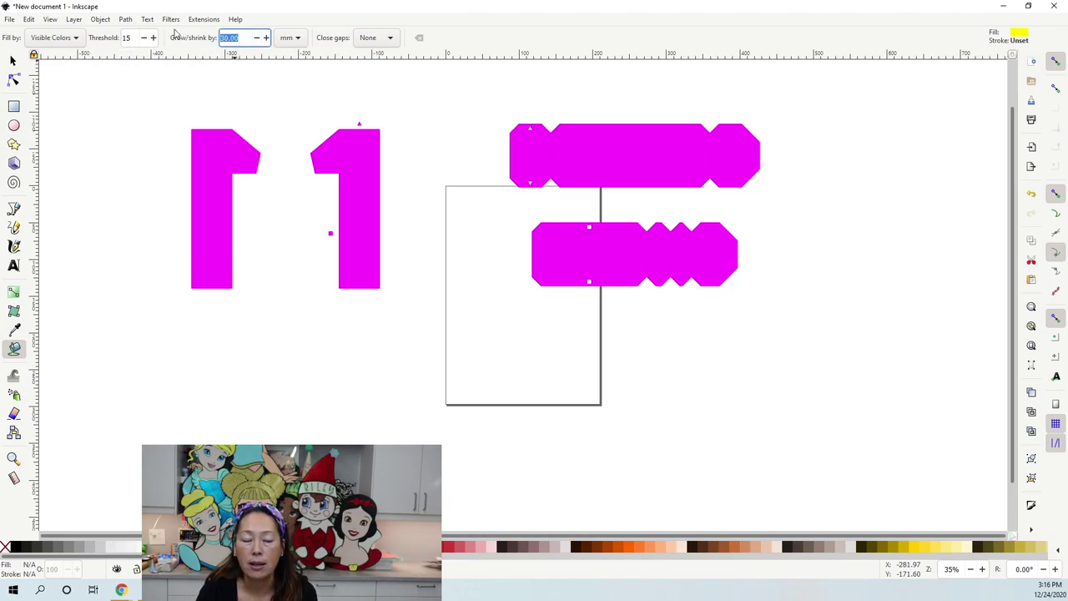
key(BackSpace)
text(-10)
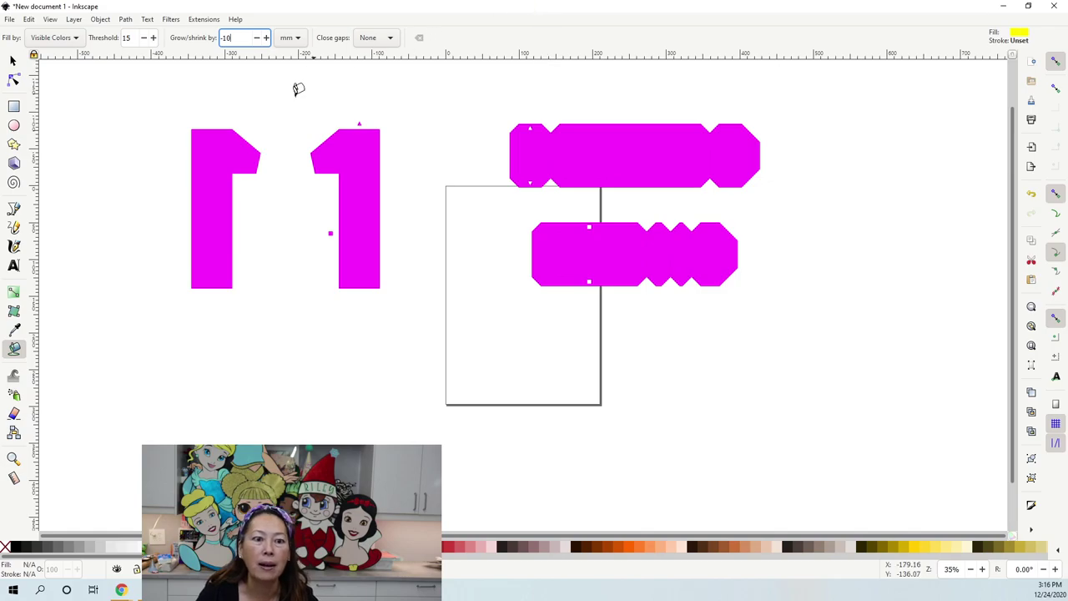
click(357, 142)
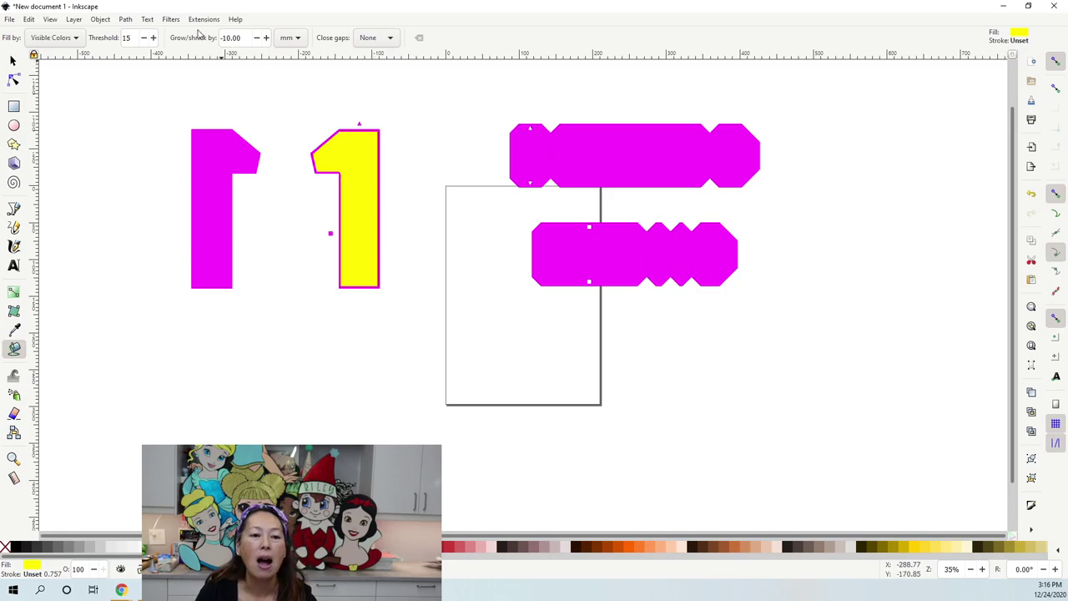
click(12, 60)
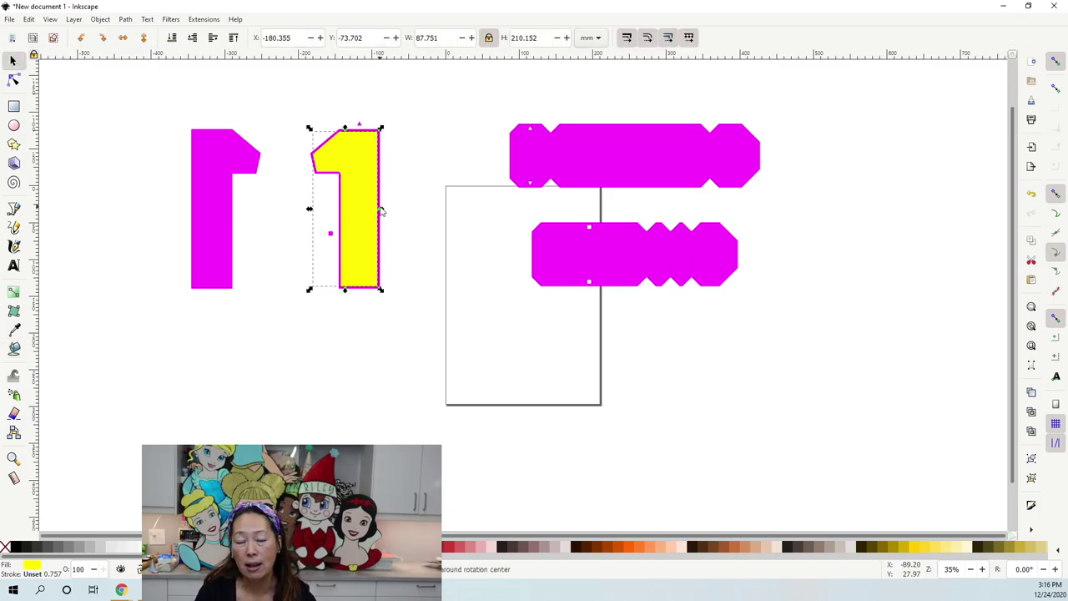
click(92, 115)
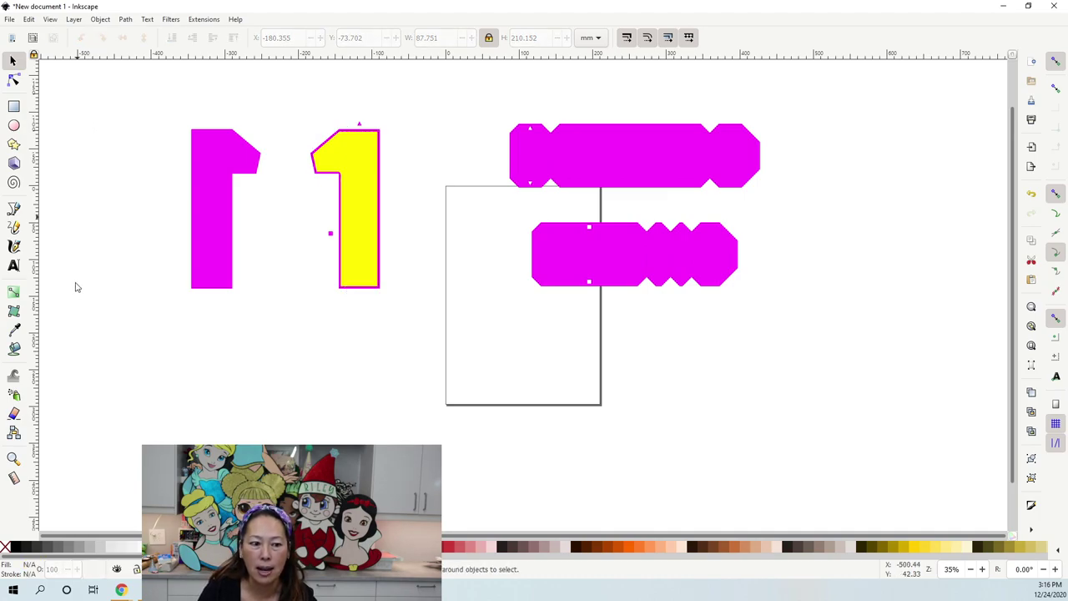
- Create a cyan internal offset inside the mirrored left-hand number 1 with the Paint Bucket, using a grow/shrink of -15 mm
click(14, 349)
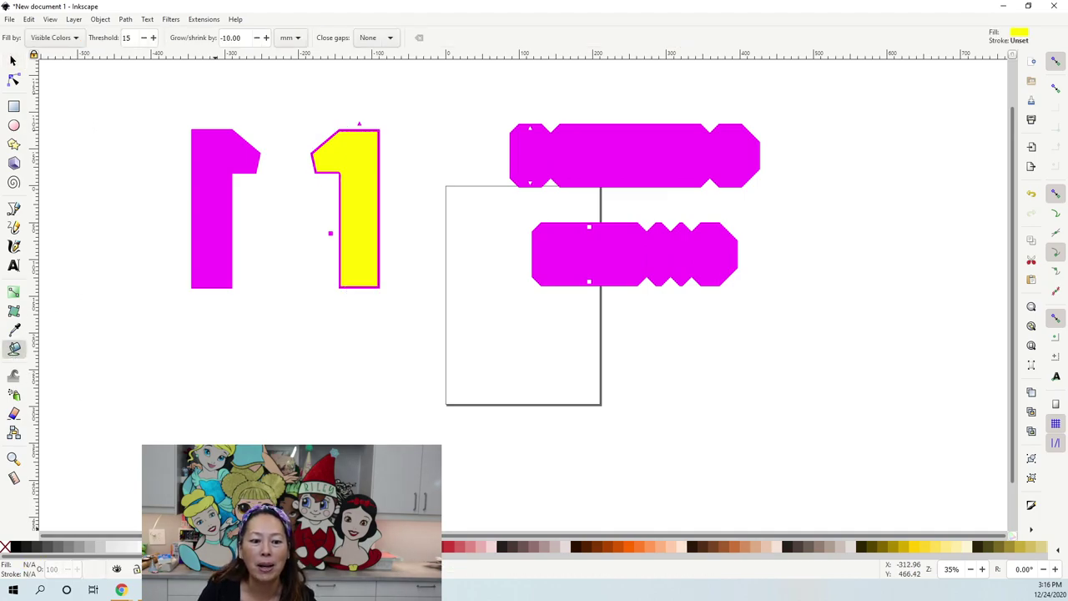
triple_click(232, 37)
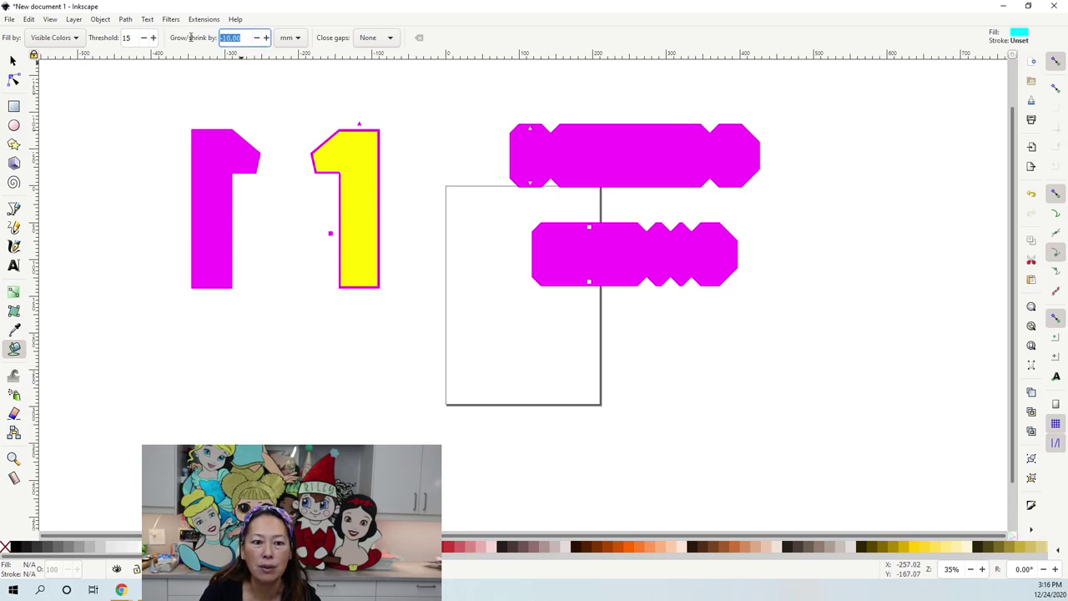
key(BackSpace)
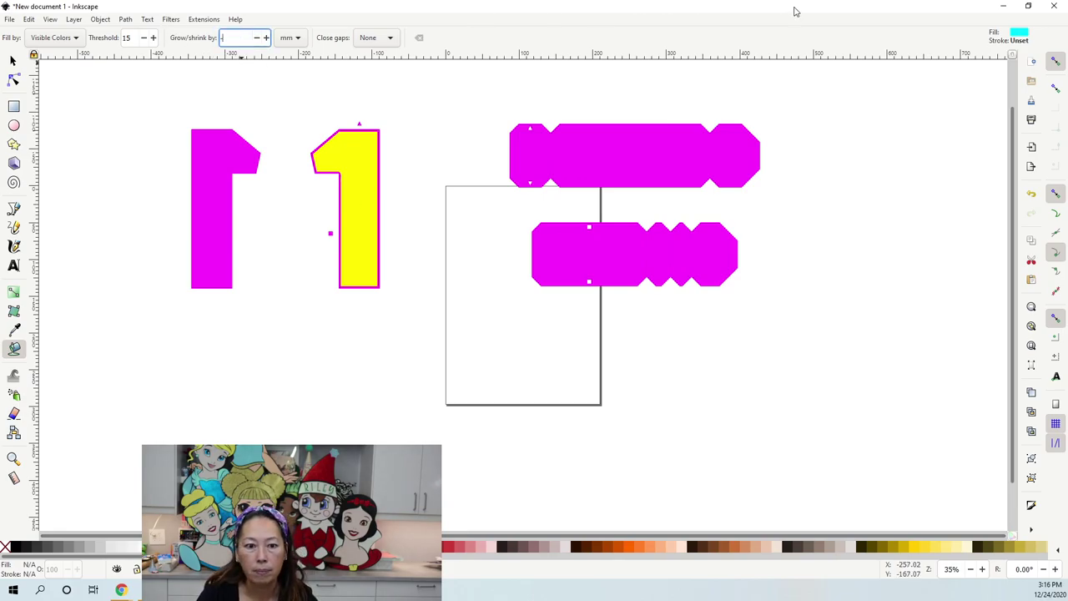
text(-15)
key(Return)
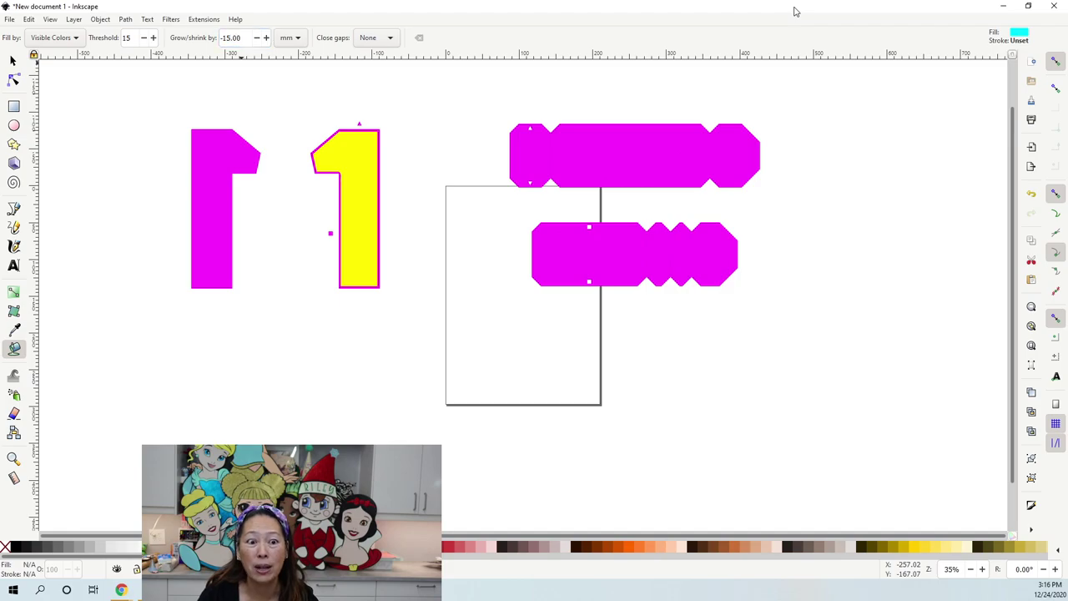
click(209, 138)
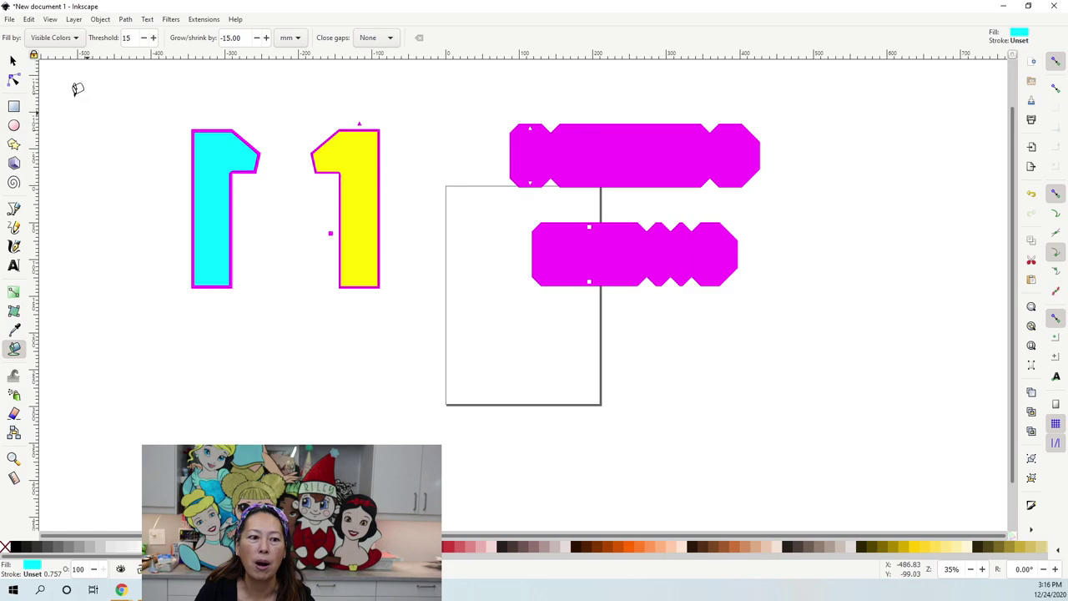
click(13, 60)
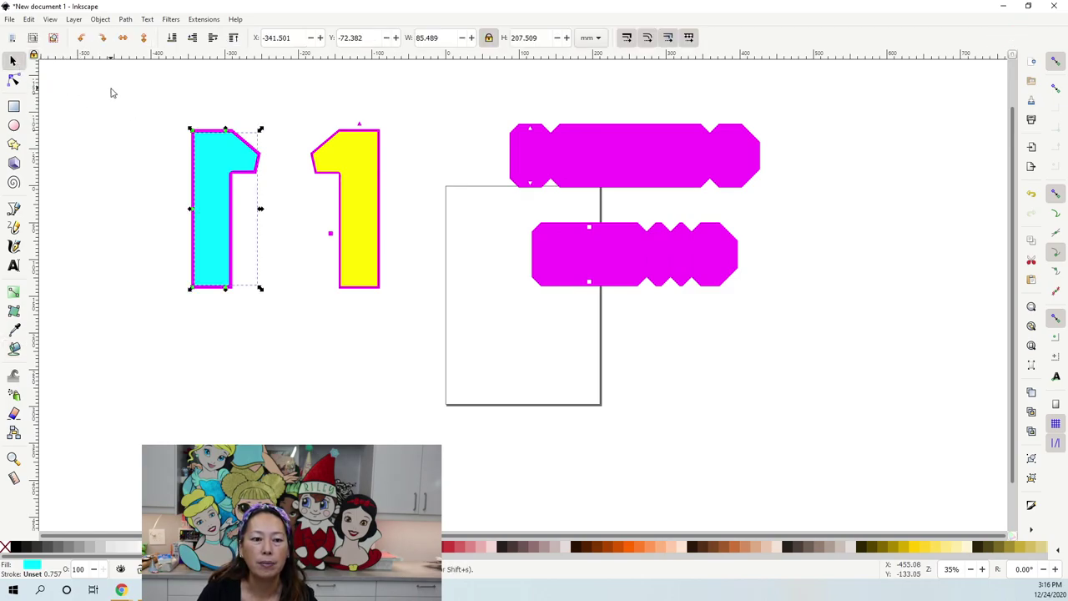
key(Escape)
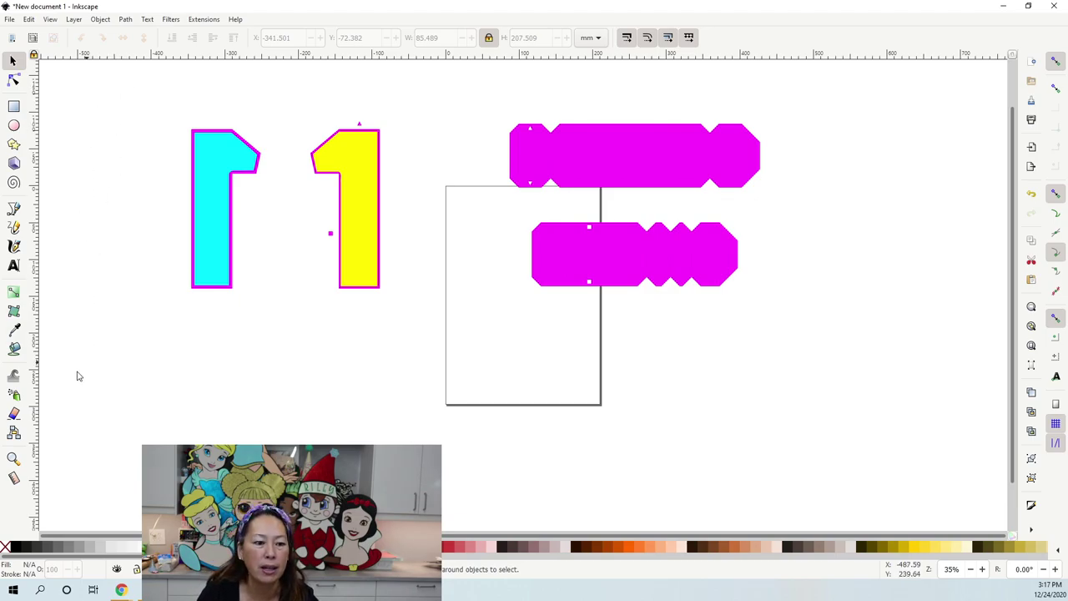
- Bucket-fill the yellow number 1 with a light pink internal offset, using a grow/shrink of -20 mm
click(15, 349)
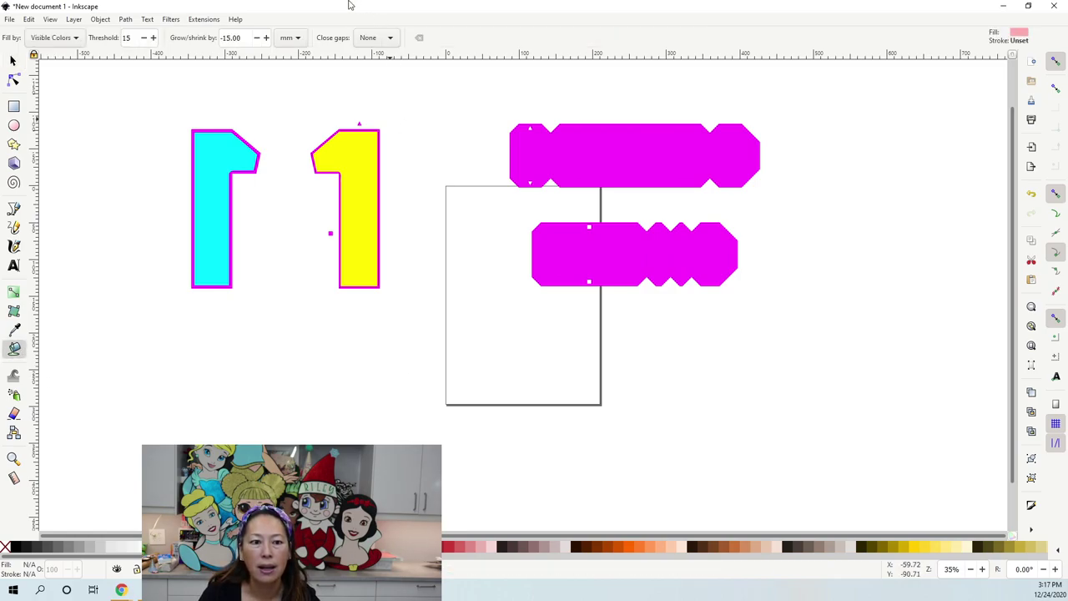
triple_click(238, 37)
key(BackSpace)
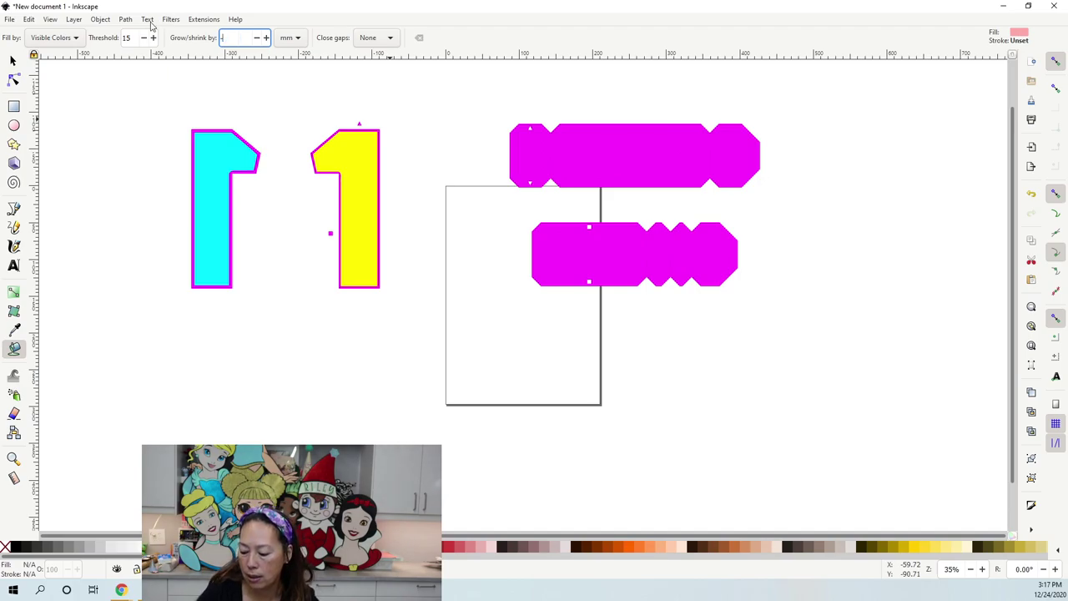
key(Return)
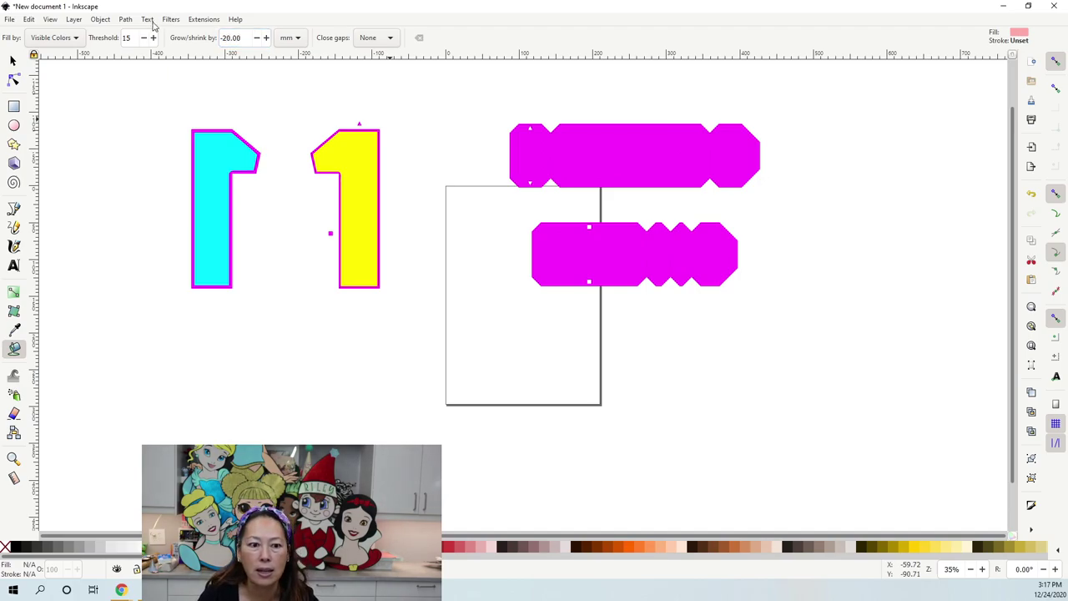
click(364, 147)
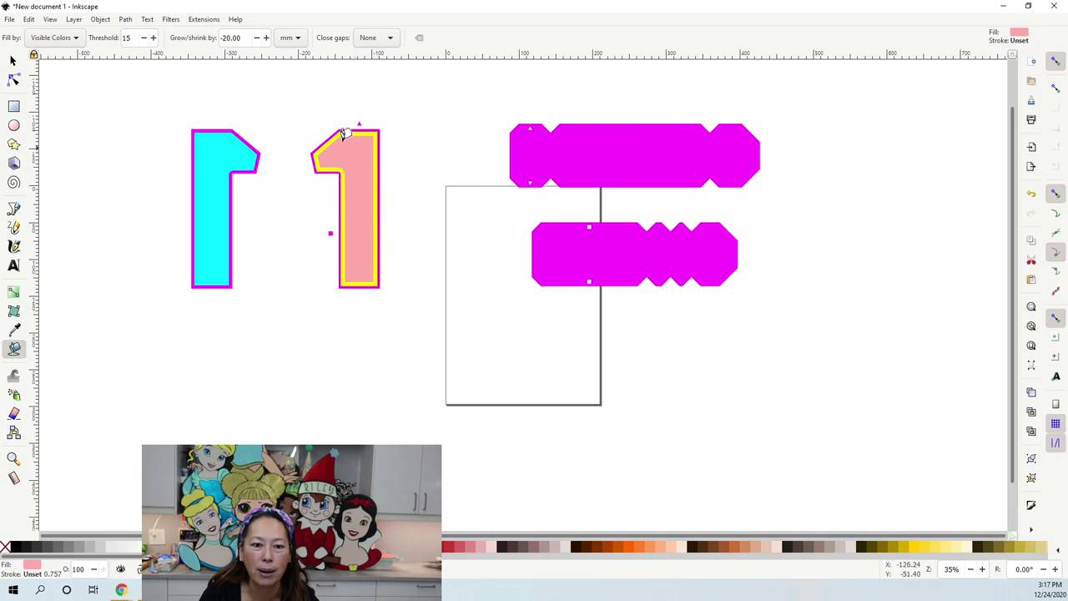
click(12, 61)
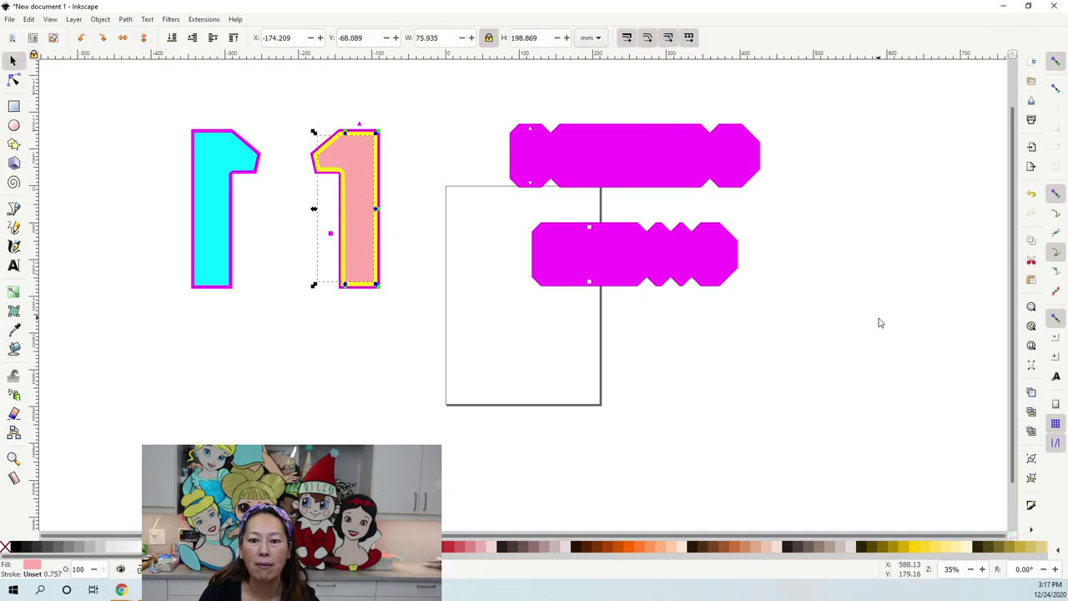
- Select all the shapes in the document and convert them from objects to paths
key(ctrl+a)
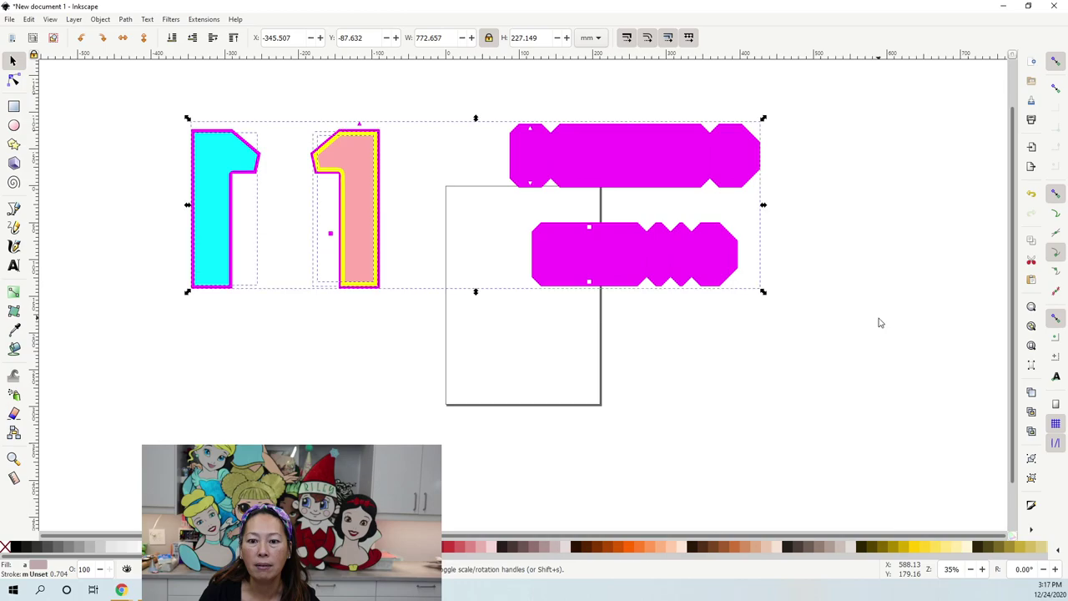
click(127, 19)
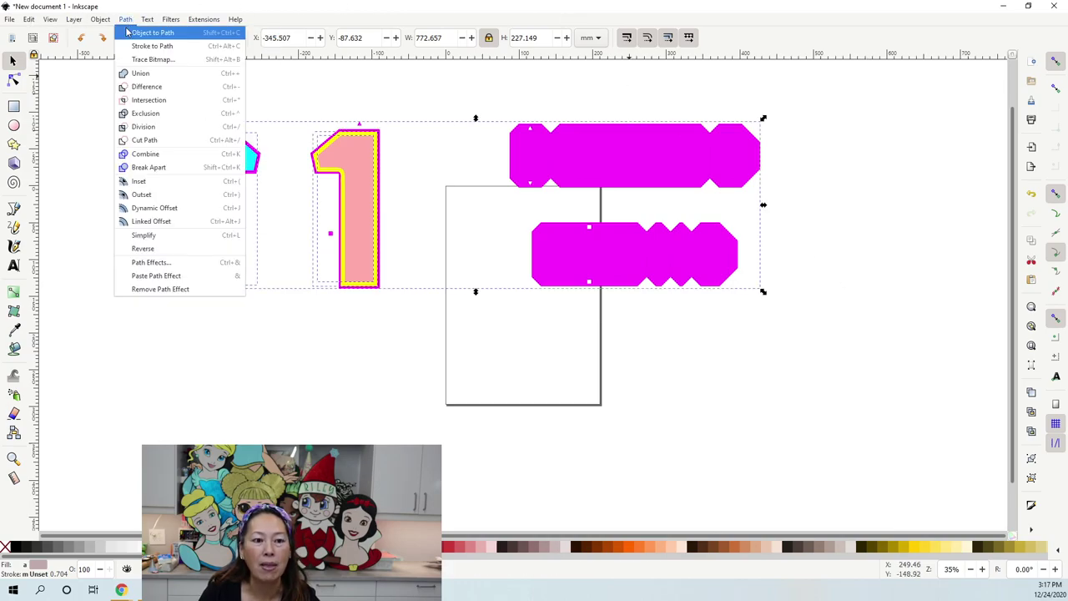
click(127, 32)
- Save the drawing to the Desktop as an Inkscape SVG named "1 internal offset"
click(8, 19)
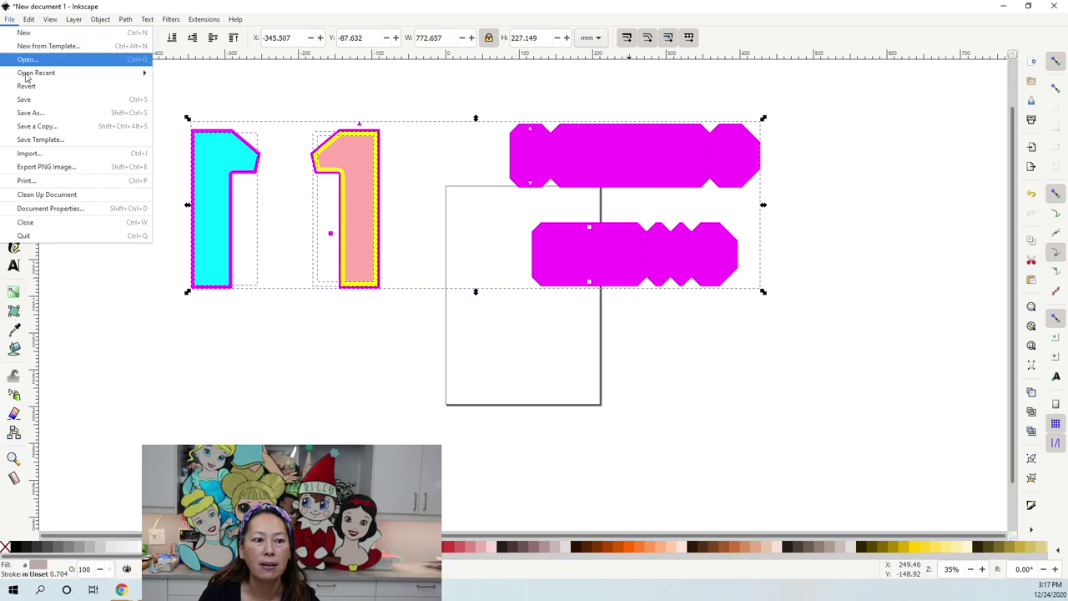
click(30, 114)
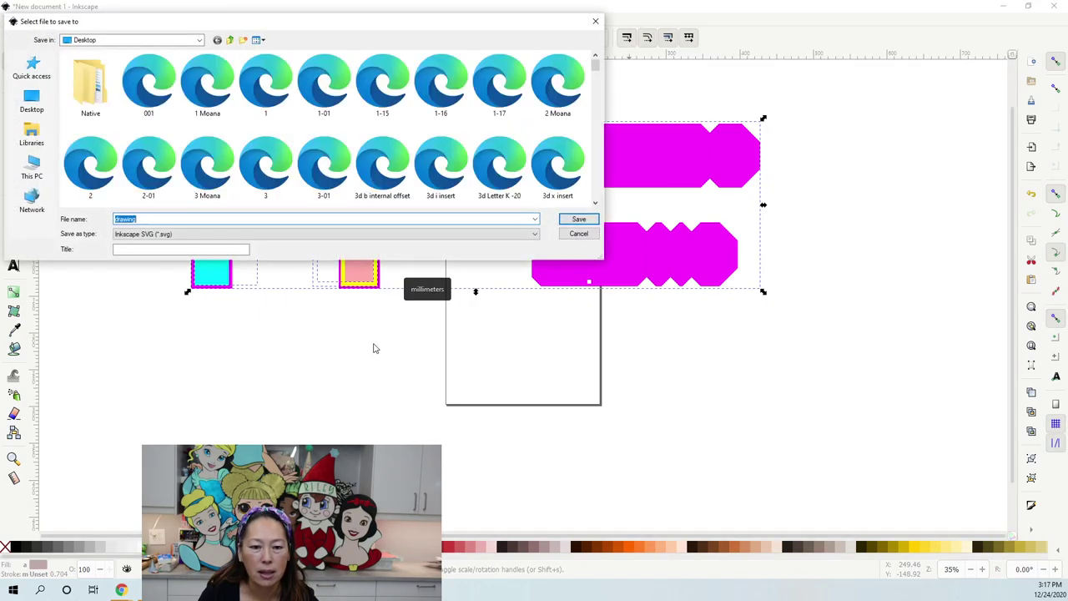
text(1)
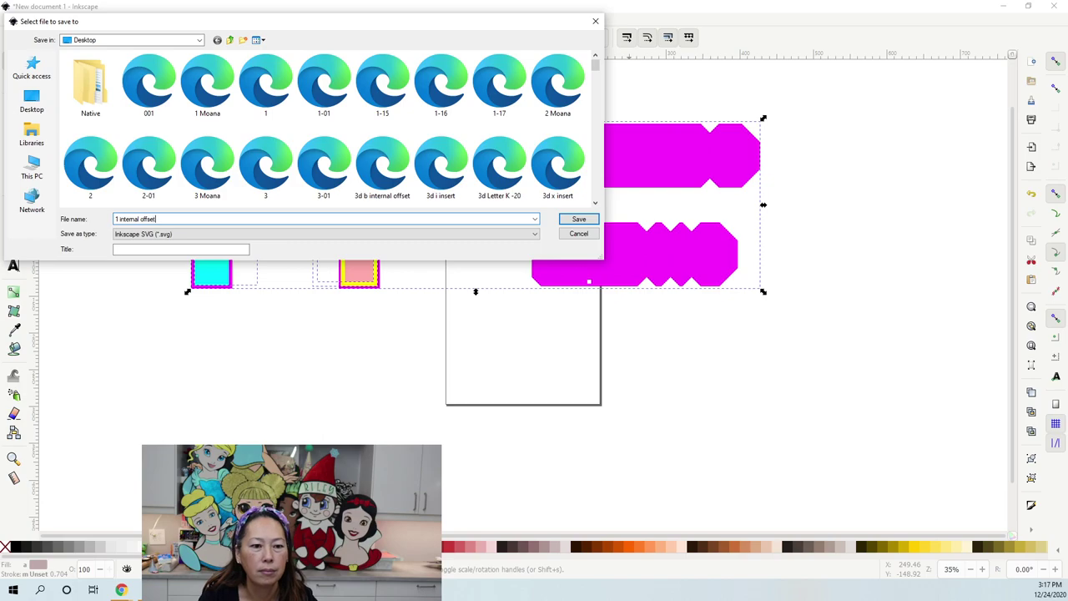
text( internal offset)
key(Return)
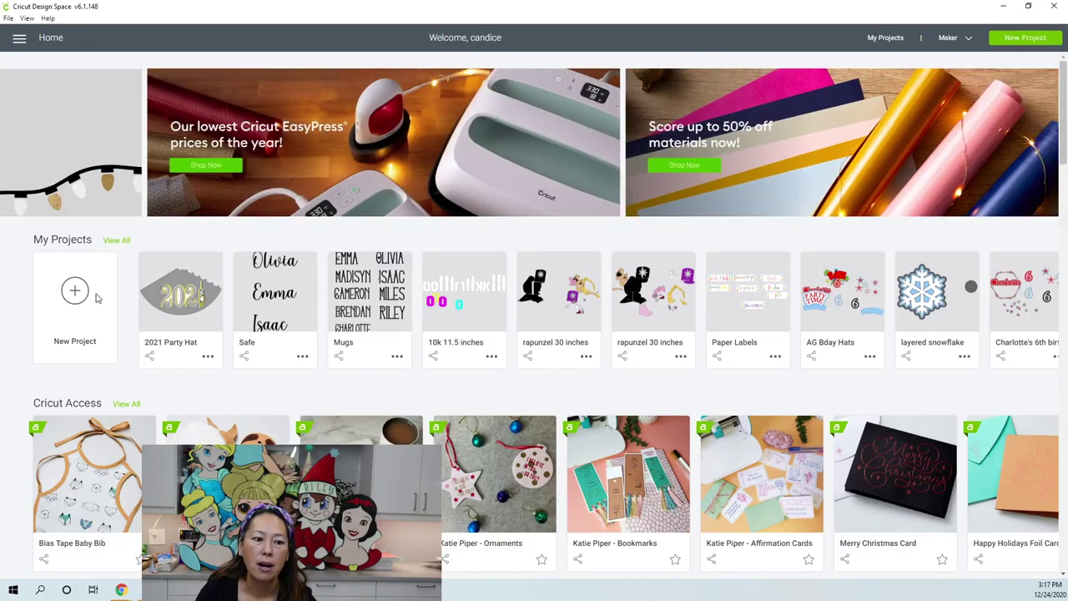
- Switch to Cricut Design Space, create a new project and start uploading an image
click(75, 292)
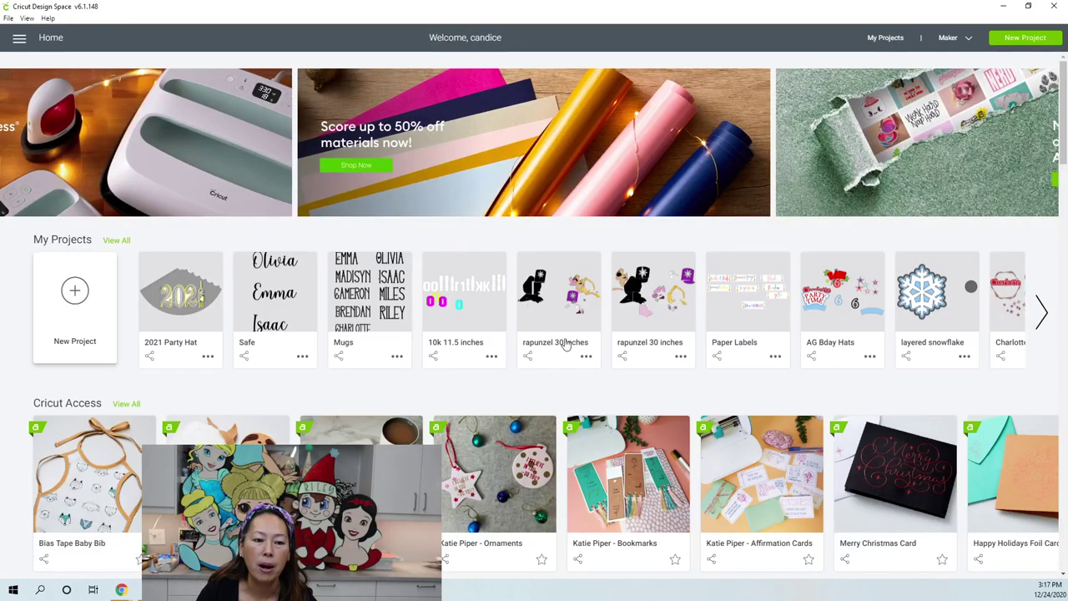
click(19, 306)
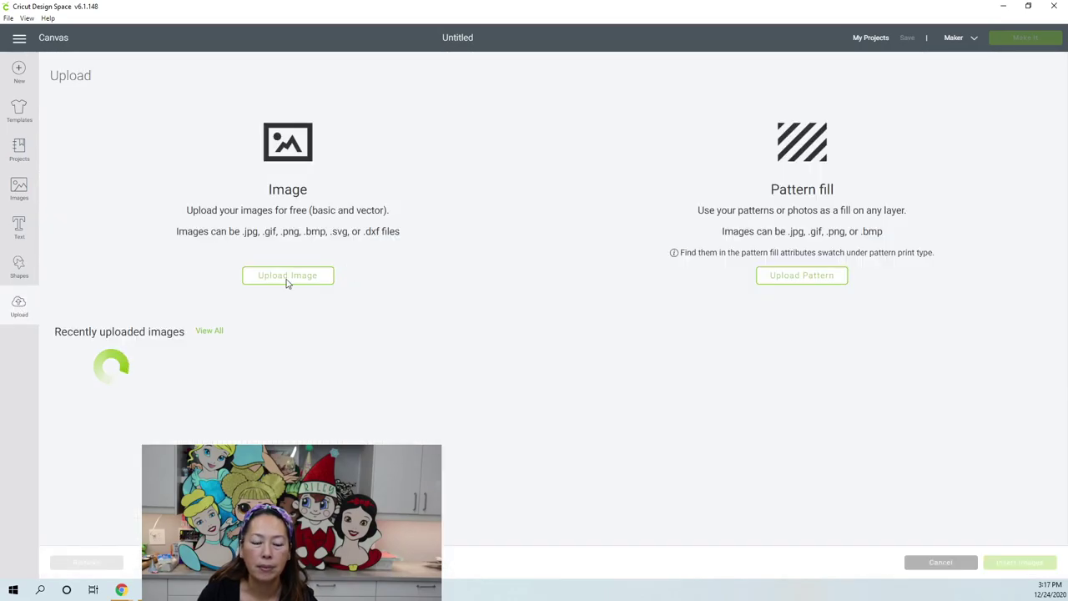
click(292, 277)
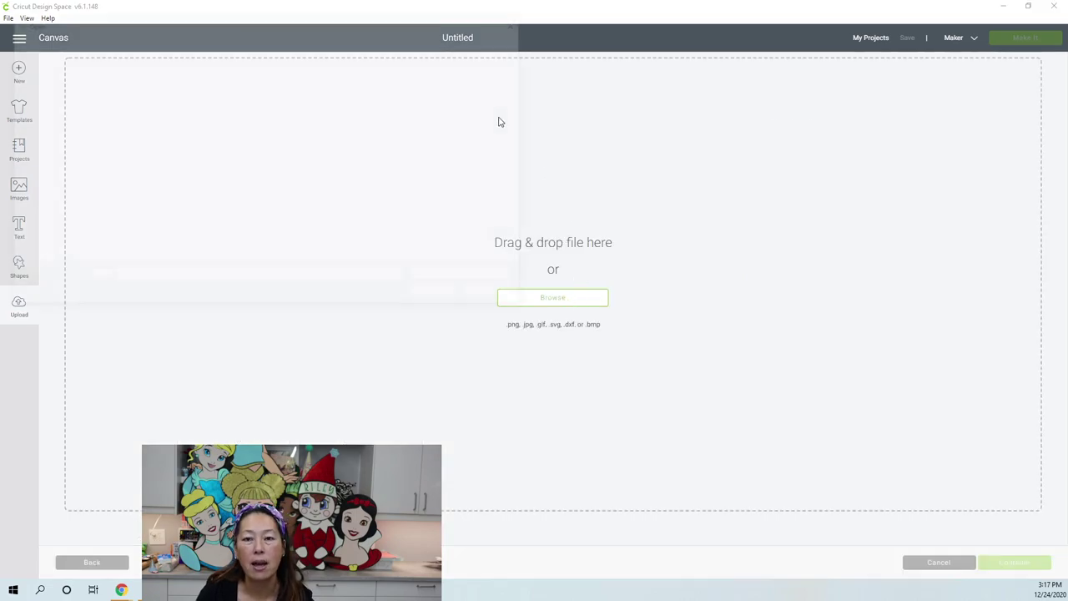
- Load the file "1 internal offset" from the Desktop and save it as an uploaded image
scroll(187, 141, down, 1)
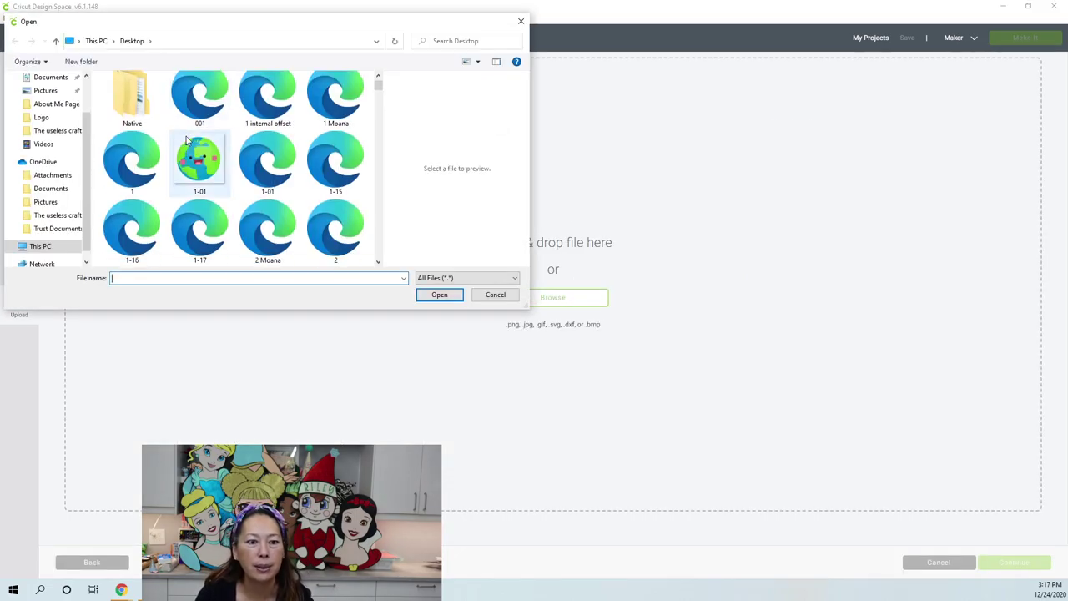
scroll(185, 138, down, 1)
scroll(185, 138, down, 1)
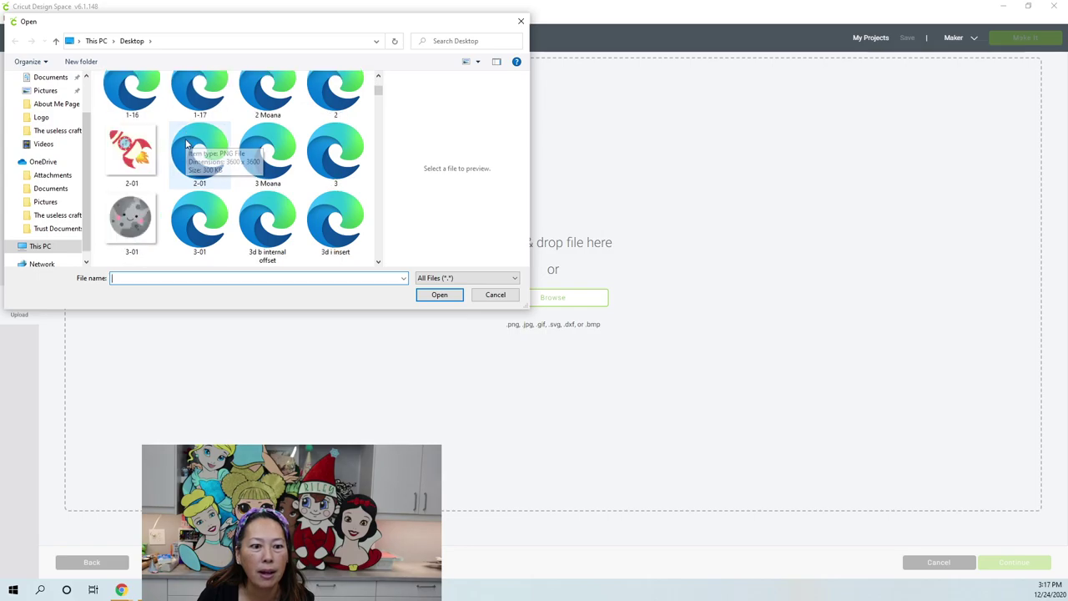
scroll(185, 140, down, 4)
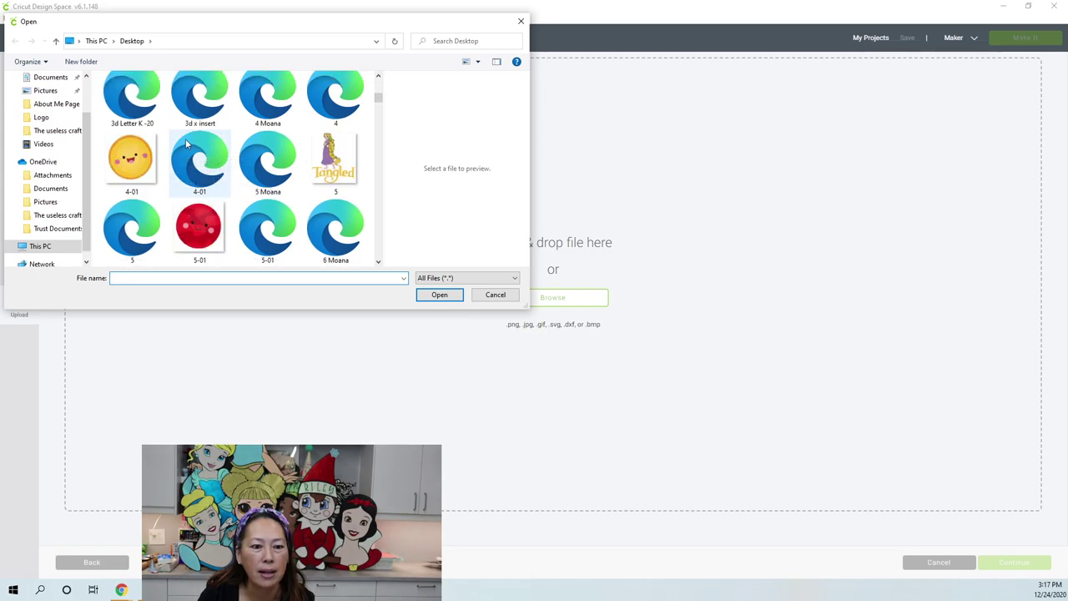
scroll(185, 139, down, 5)
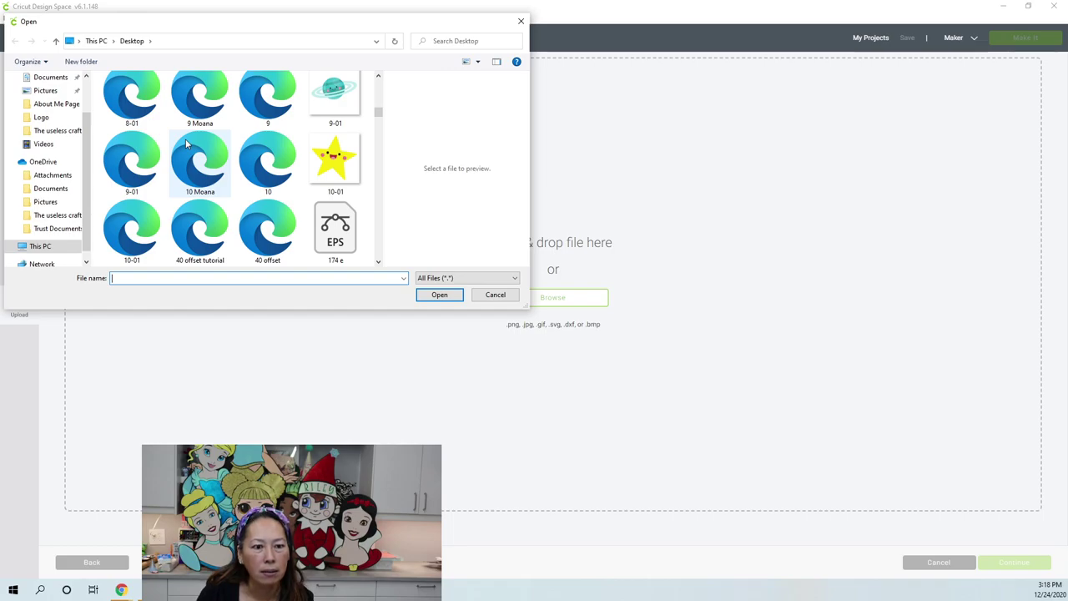
scroll(185, 138, down, 1)
scroll(186, 139, down, 4)
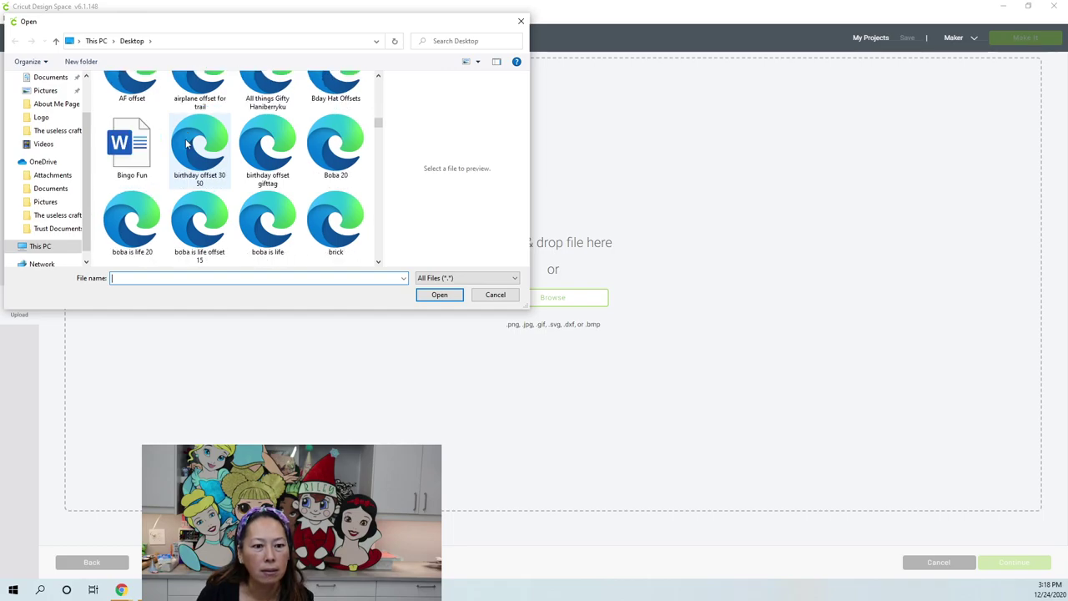
scroll(185, 138, up, 3)
scroll(186, 144, up, 8)
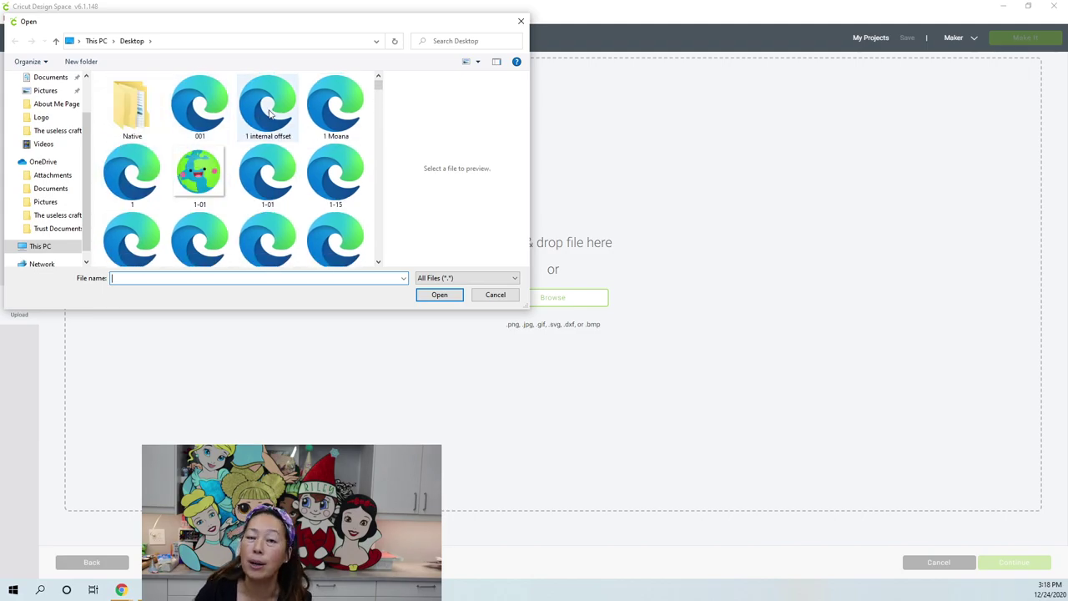
double_click(269, 113)
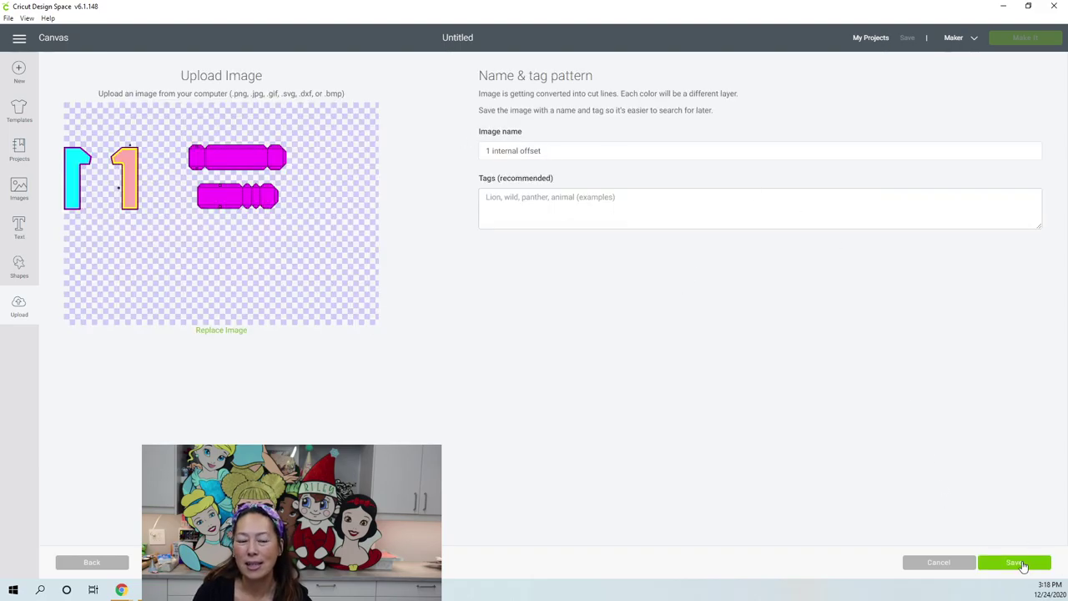
click(1020, 565)
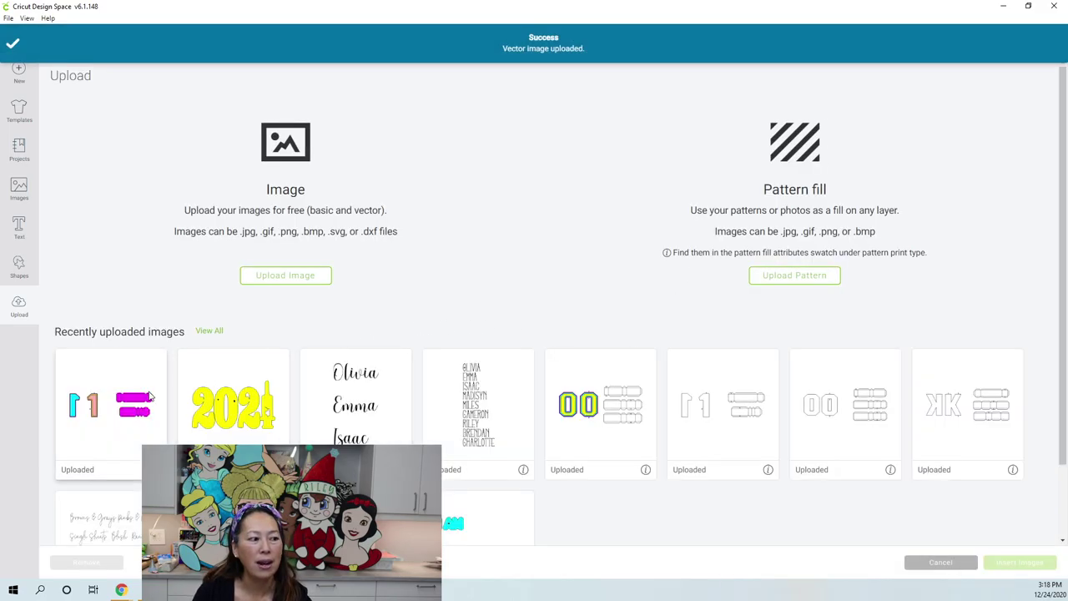
- Insert the uploaded number 1 design into the canvas and move it to about X 3.9, Y 2.5 inches
click(106, 395)
click(1040, 567)
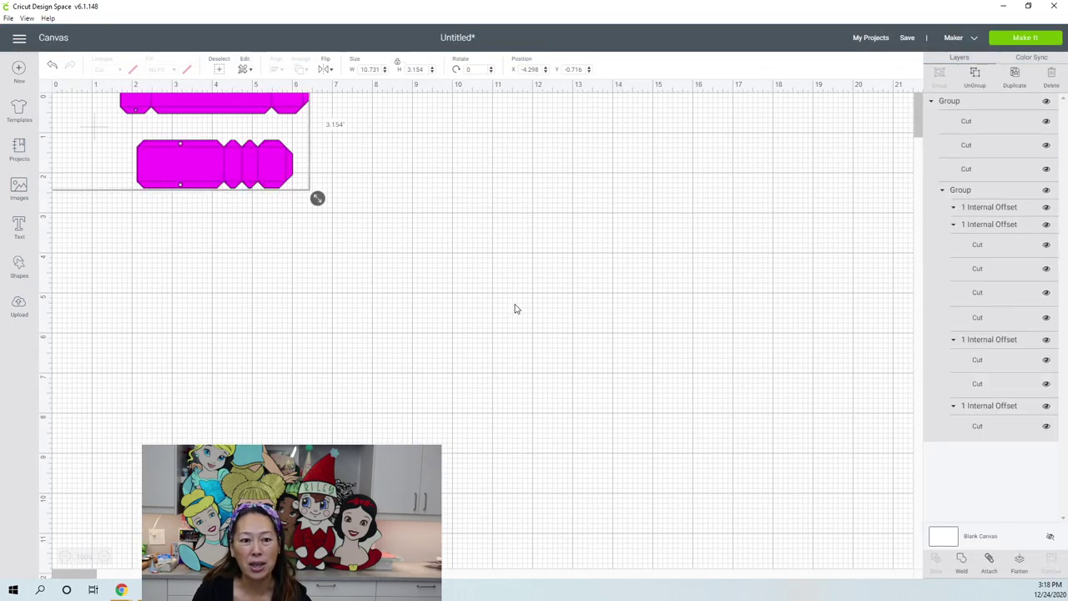
drag(344, 125, 497, 222)
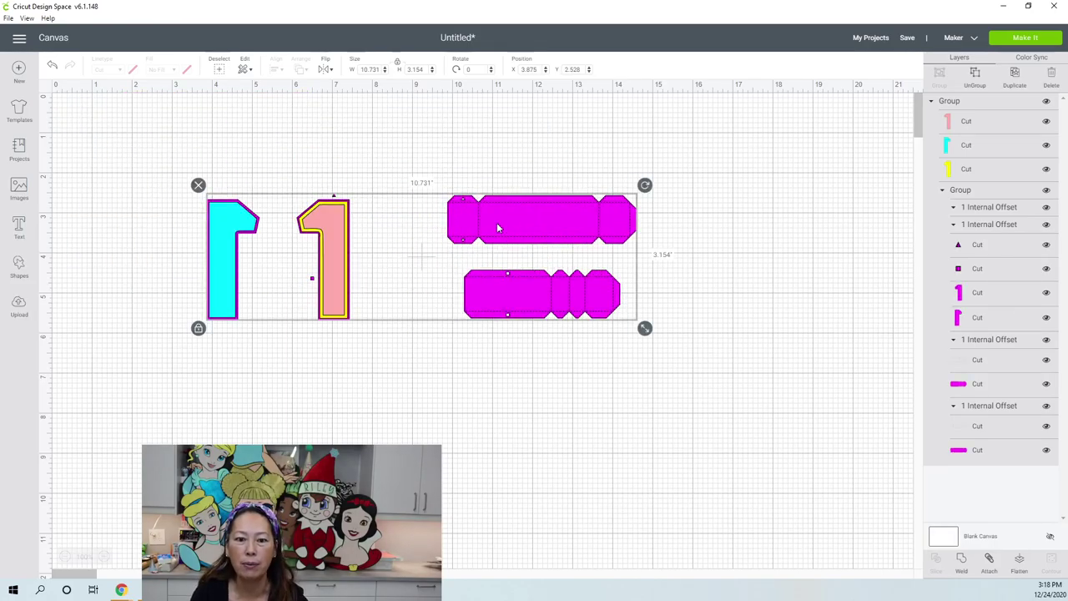
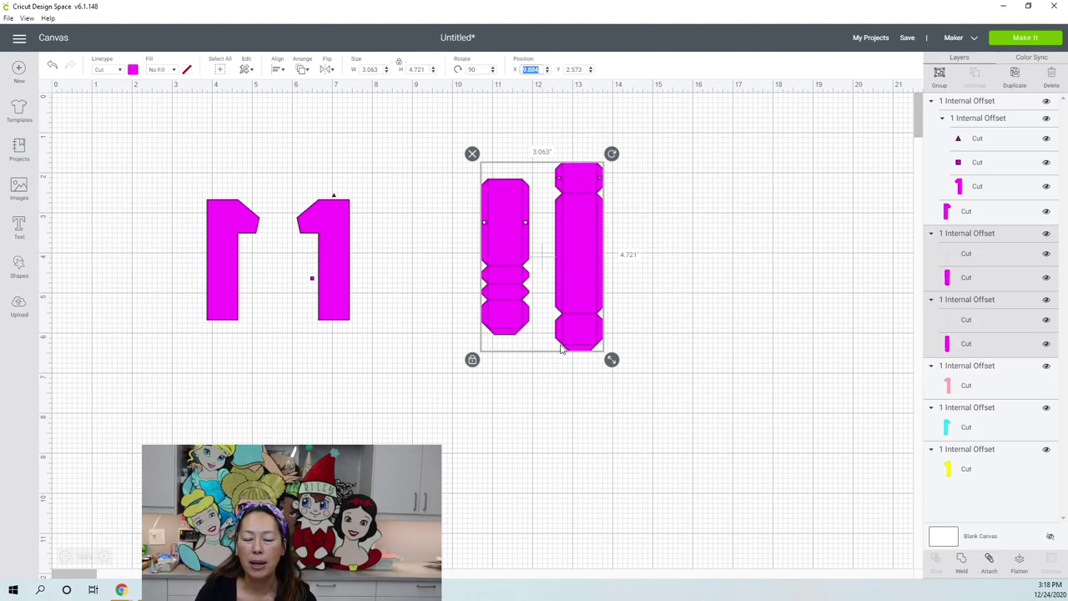
- Select all the number 1 shapes and side strips and align them along their bottom edges
click(314, 359)
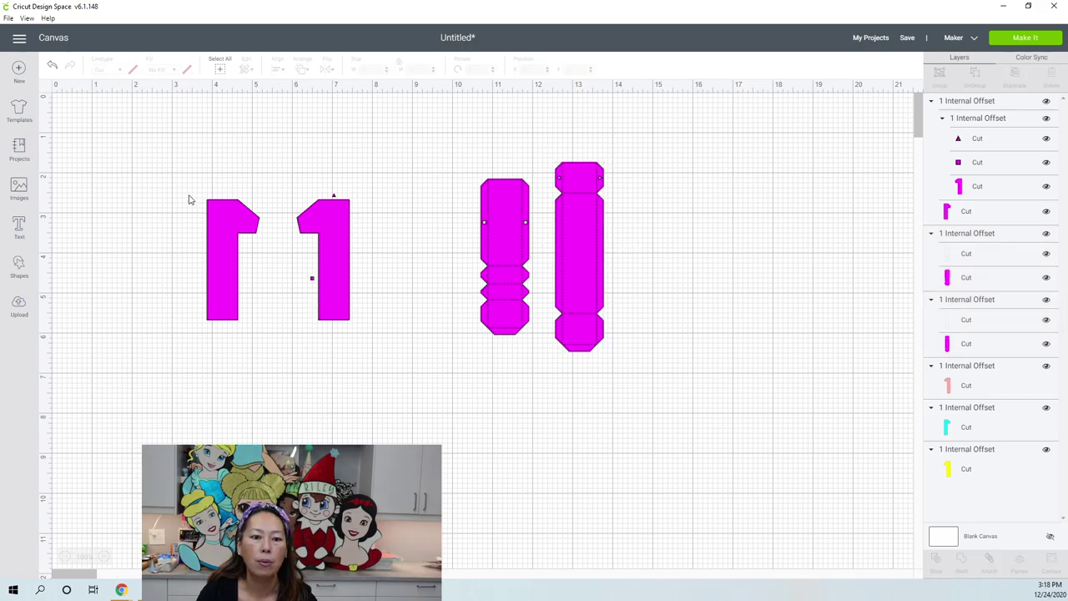
drag(159, 177, 696, 360)
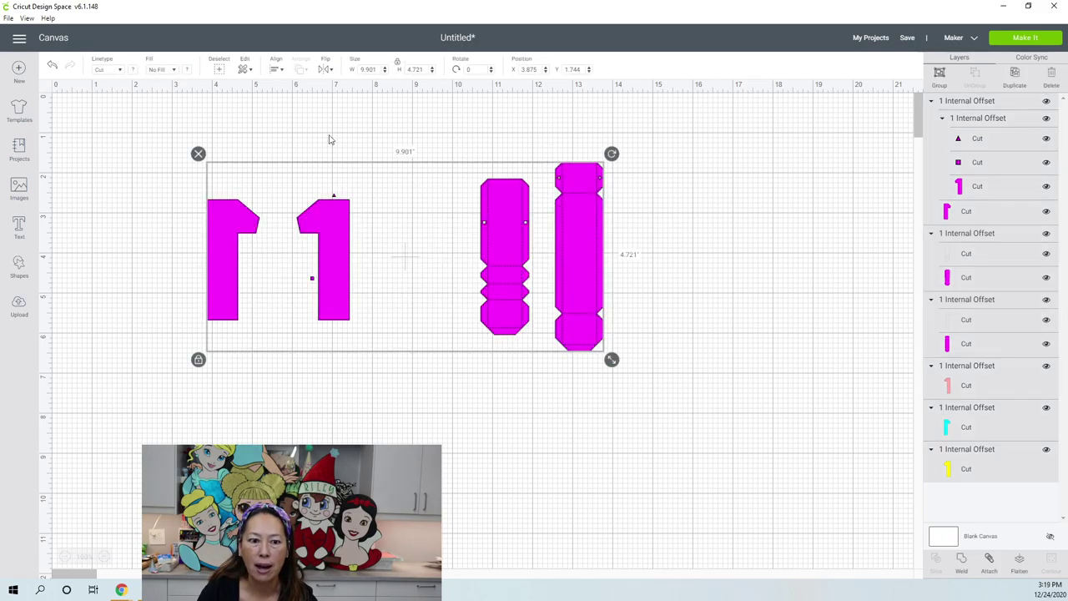
click(278, 70)
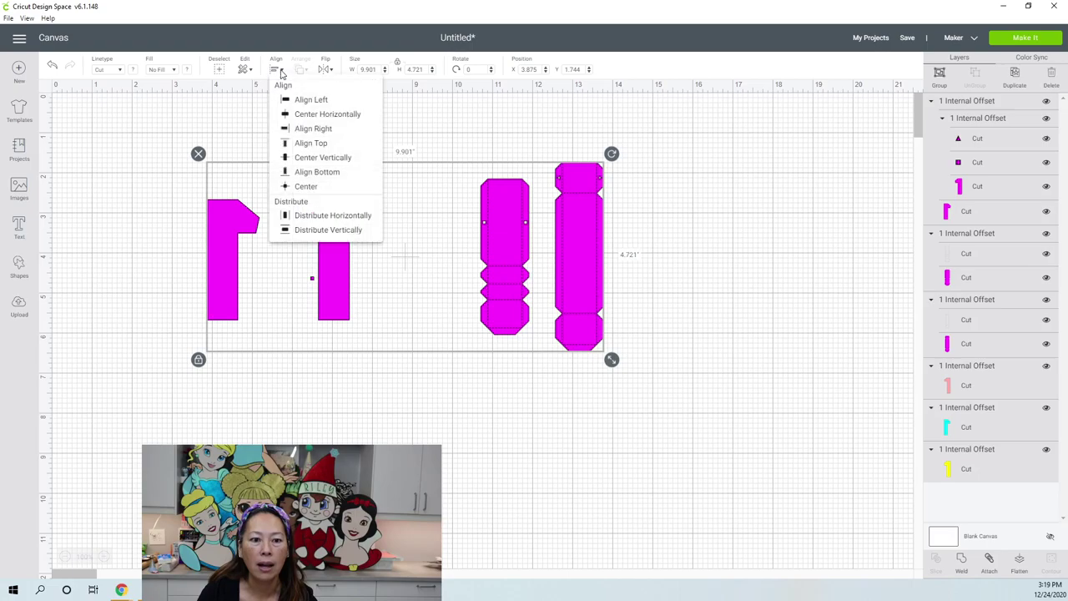
click(316, 172)
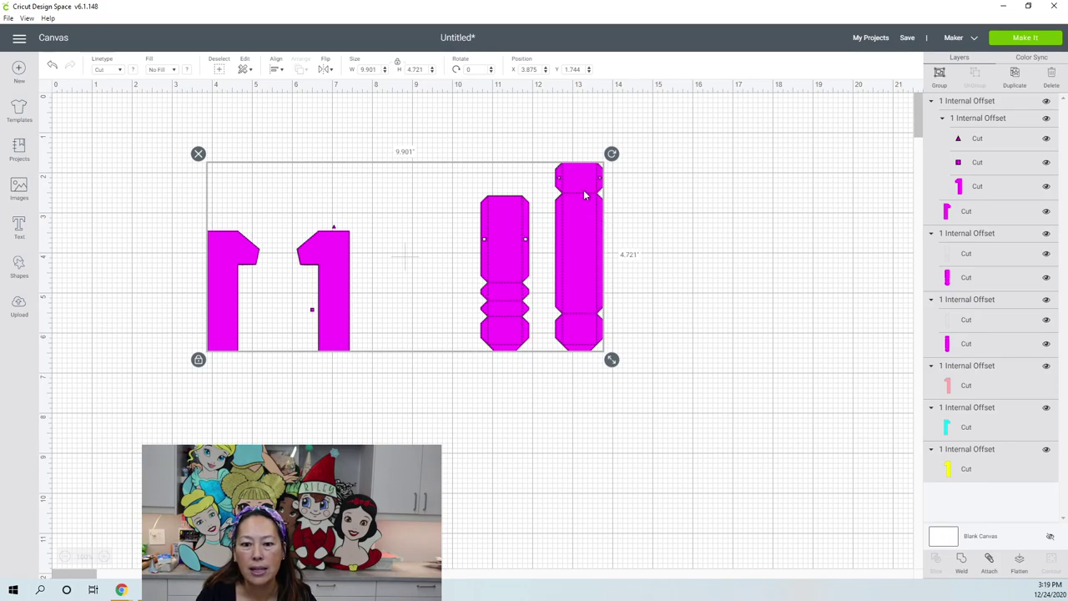
- Resize all the shapes together to a height of 11.5 inches
click(668, 422)
drag(711, 421, 72, 161)
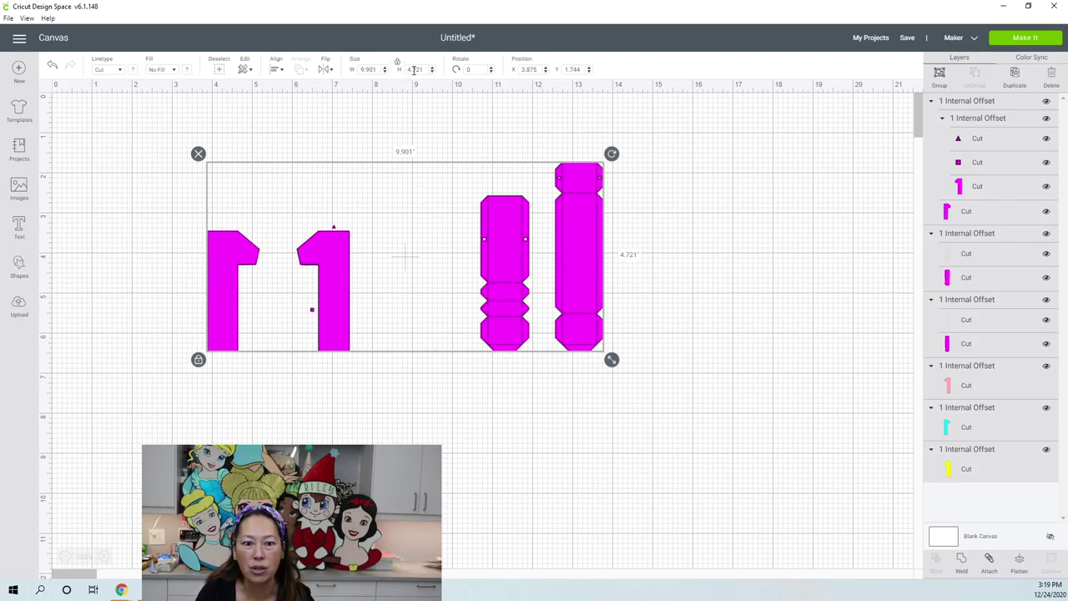
click(414, 70)
text(11.5)
key(Tab)
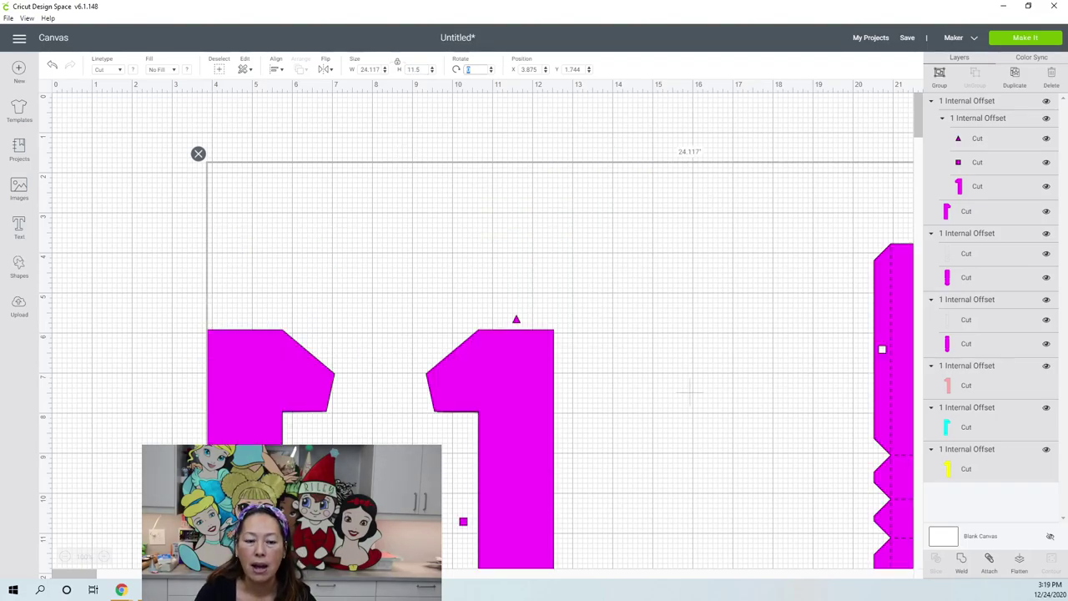
- Move the tall side strip to about X 30.7 inches and the shorter strip beside it at about X 26.7 inches
click(64, 557)
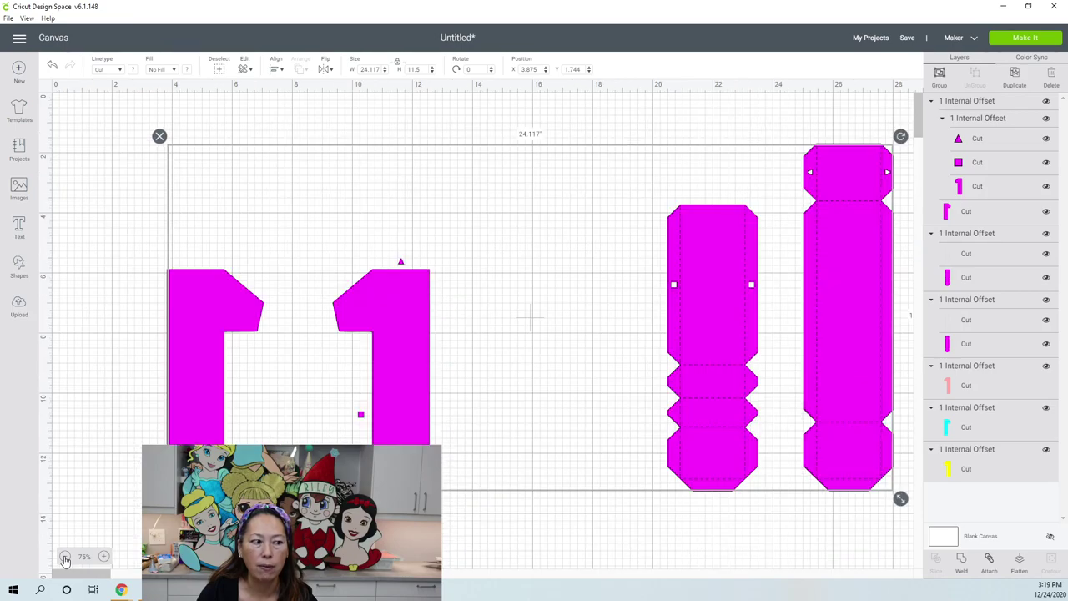
click(65, 558)
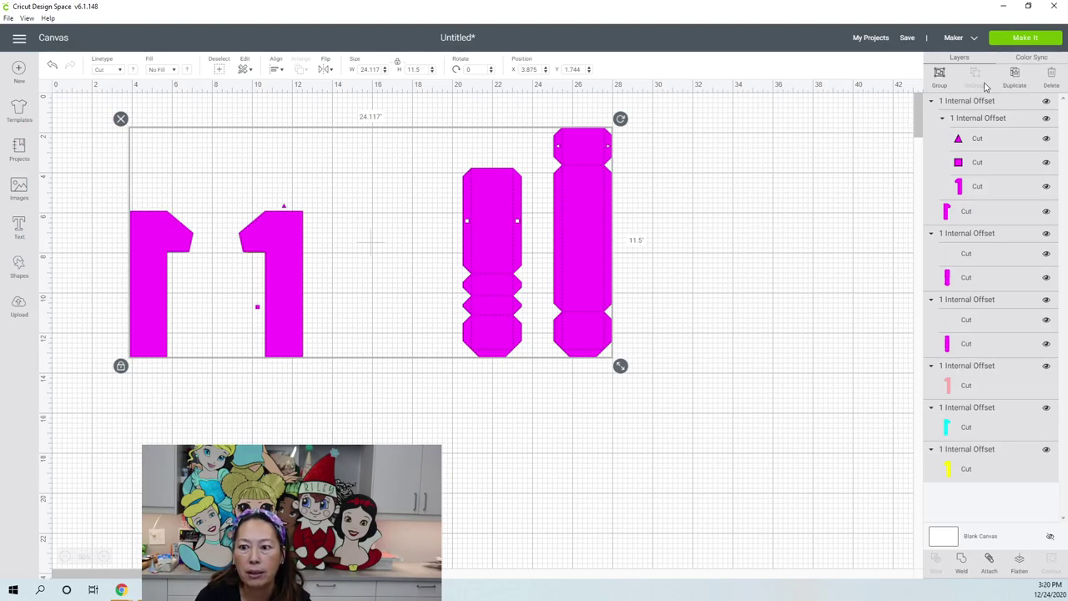
click(774, 243)
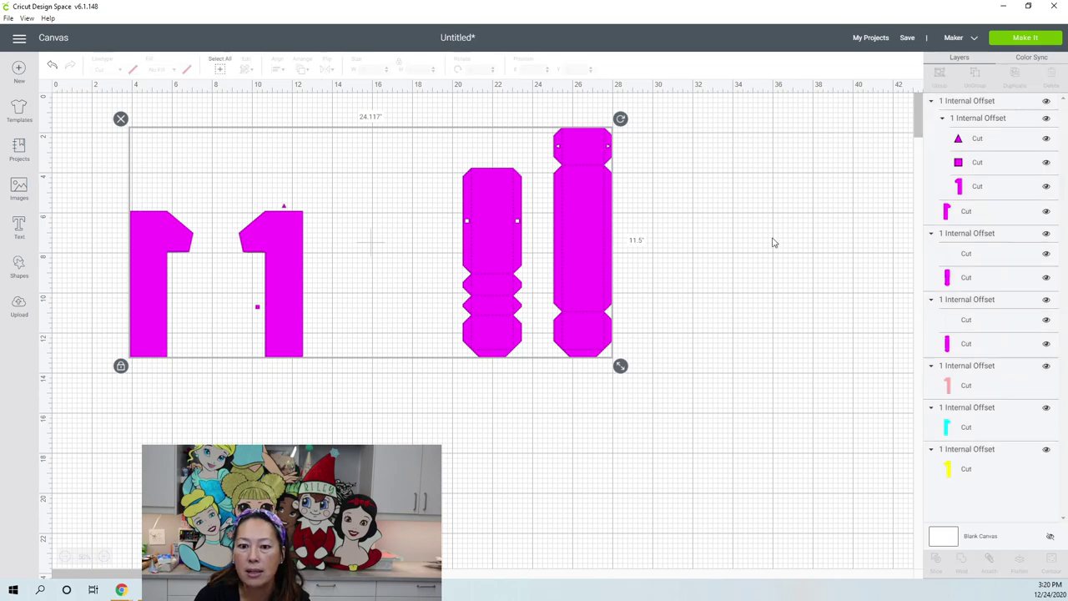
click(590, 229)
drag(631, 236, 744, 239)
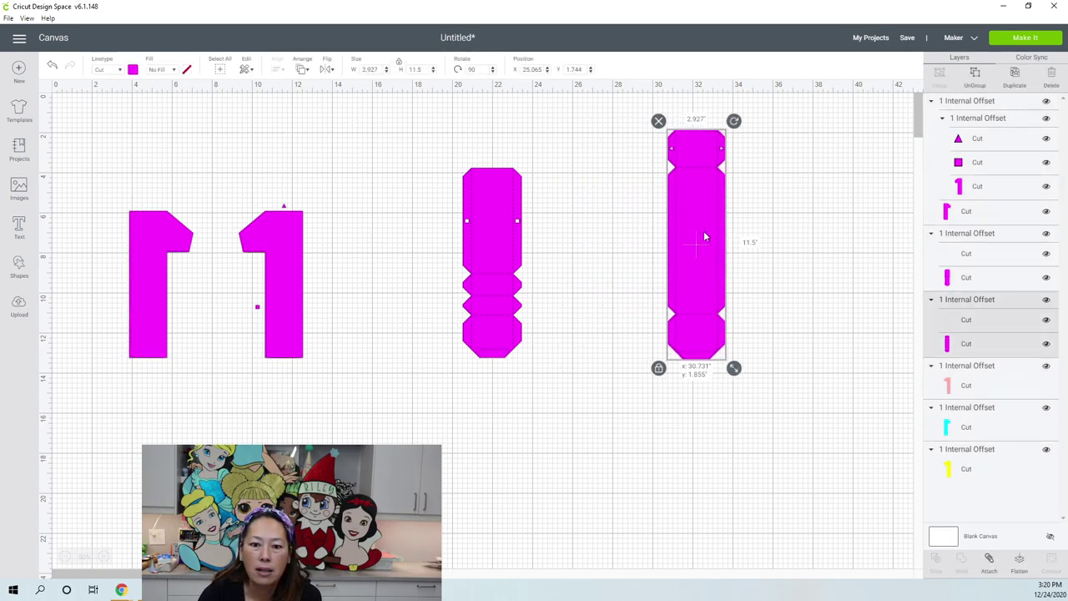
drag(489, 232, 614, 236)
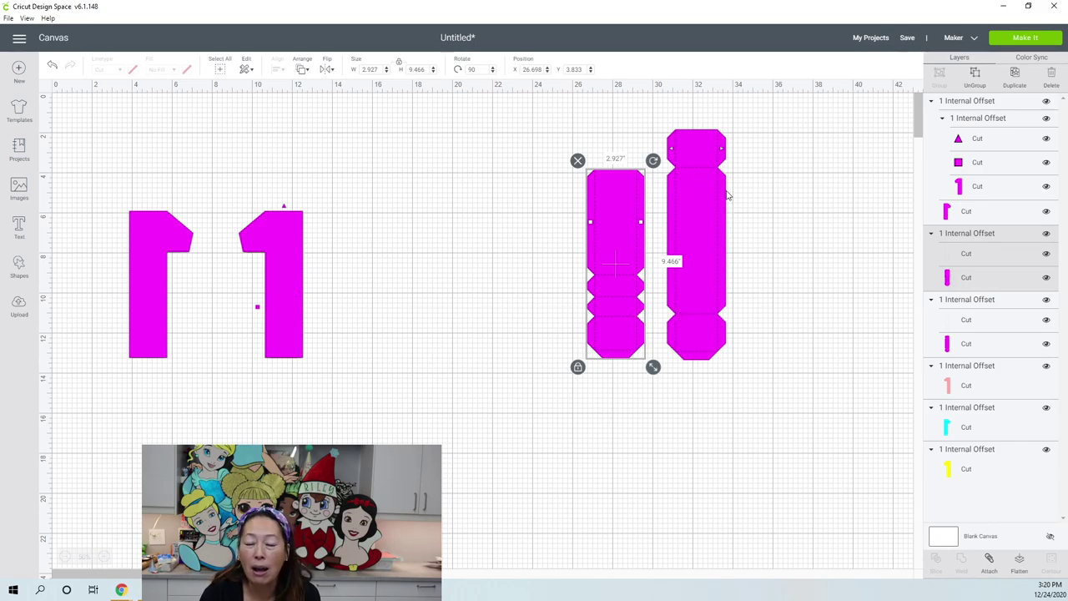
- Delete the small triangle and square marks next to the unmirrored number 1
click(285, 206)
click(1007, 142)
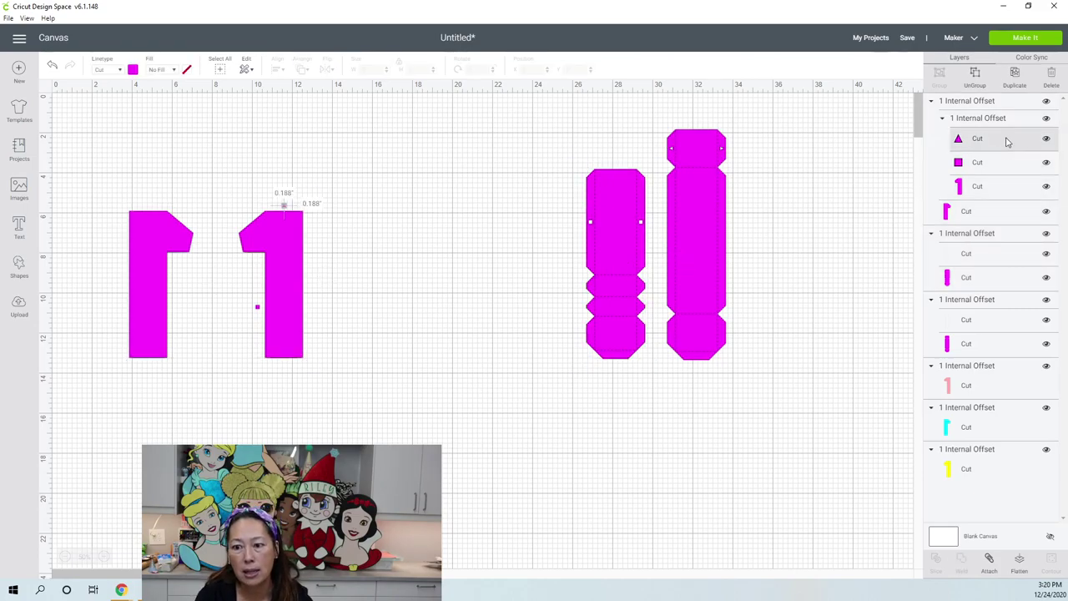
key(Delete)
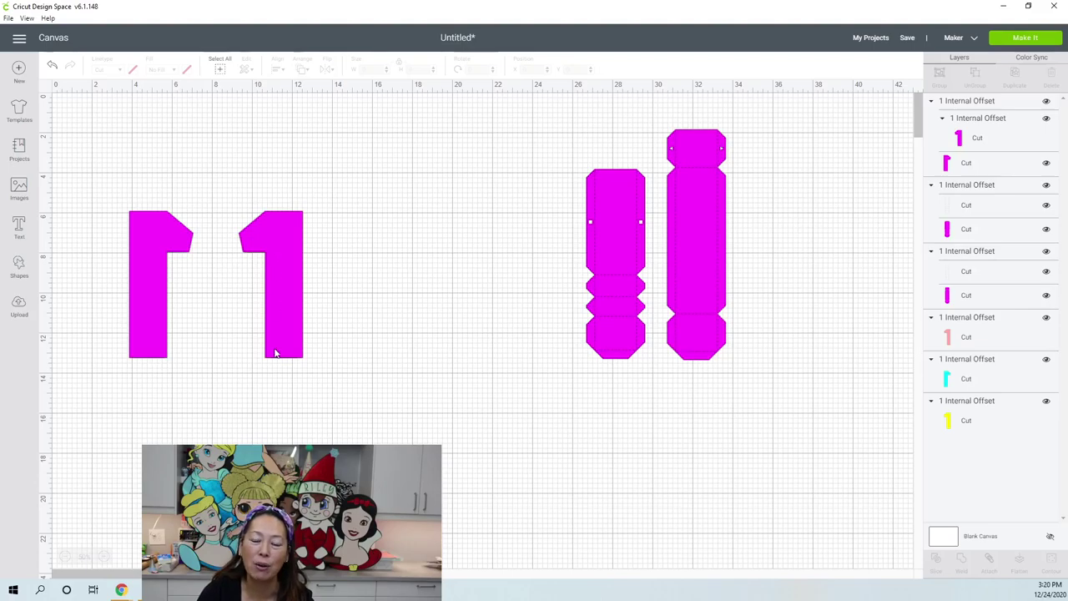
- Move the two magenta number 1 shapes off the internal offsets toward the side strips, and delete the light pink offset
click(282, 272)
drag(309, 274, 539, 252)
drag(282, 254, 365, 385)
click(323, 359)
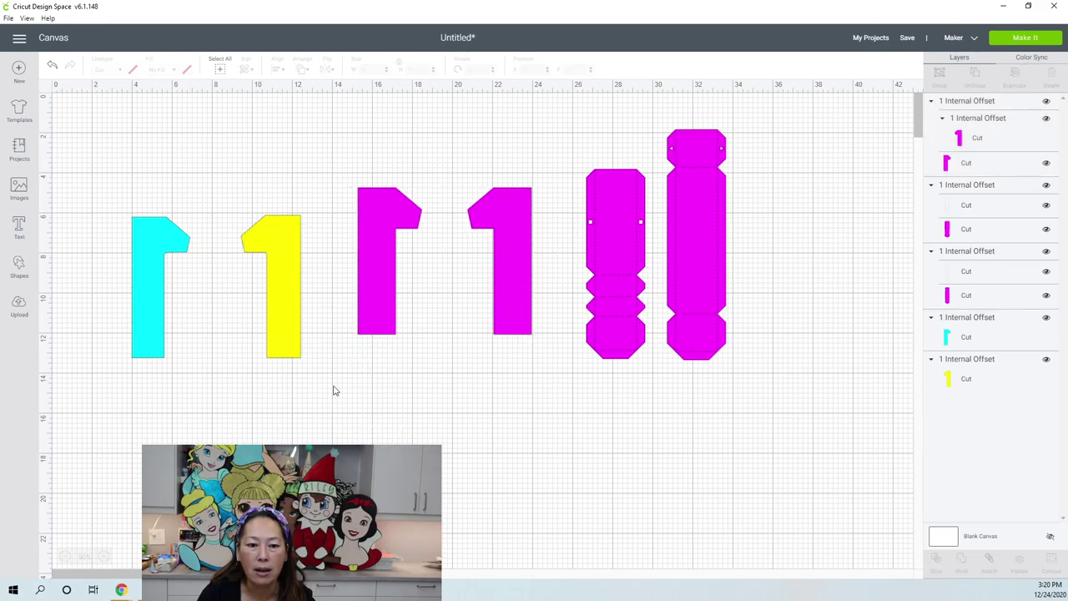
- Move the yellow offset next to the cyan one and flip the cyan offset horizontally
click(284, 316)
drag(284, 316, 183, 307)
click(142, 293)
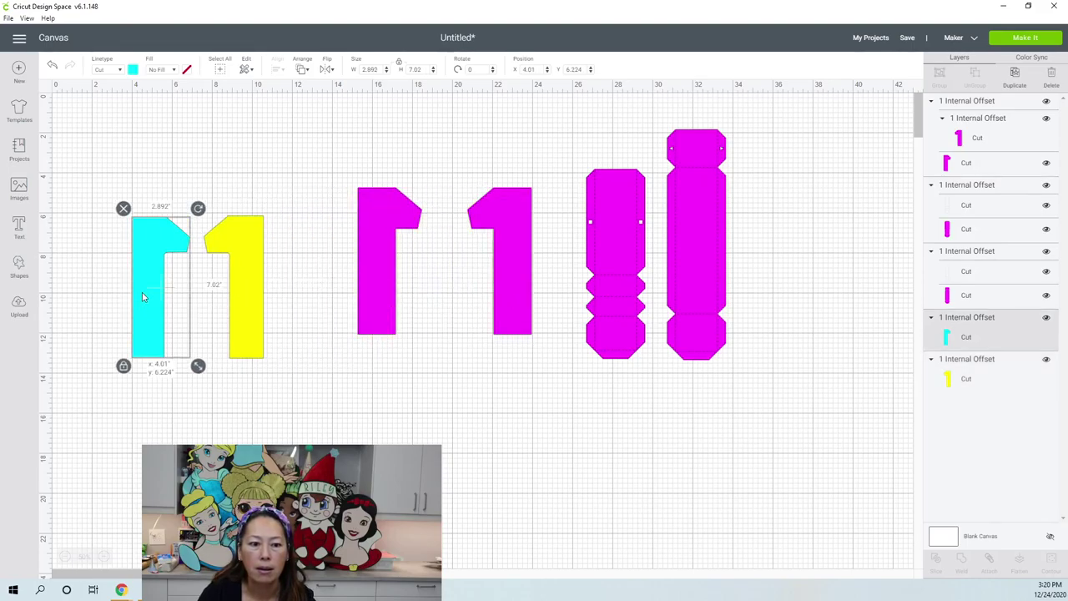
click(331, 74)
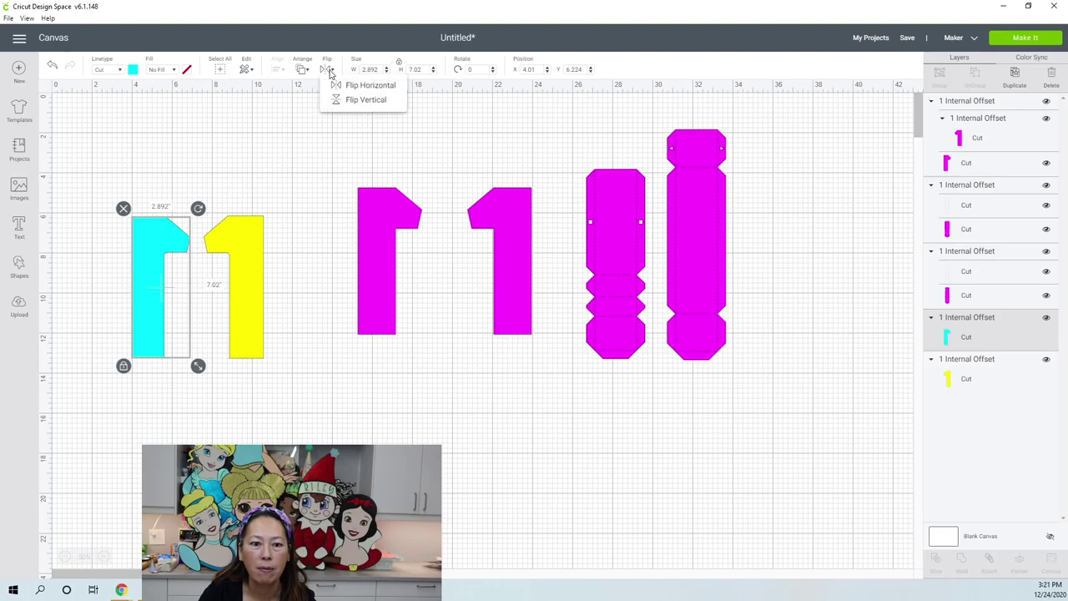
click(335, 87)
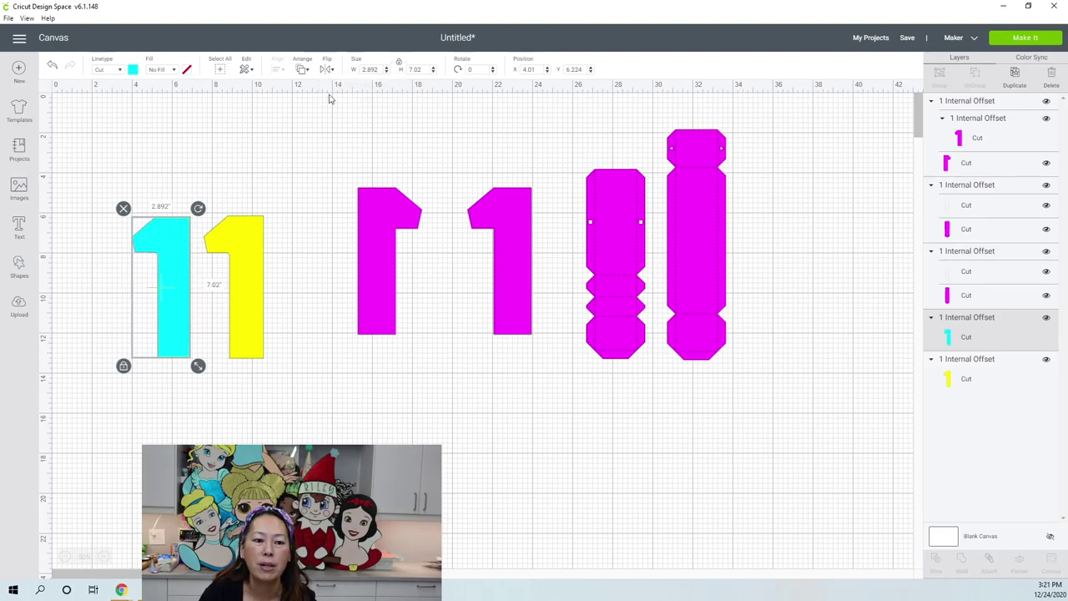
- Send the magenta number 1 shapes to the back and center the yellow offset on top of the unmirrored number 1
drag(237, 254, 466, 319)
click(510, 199)
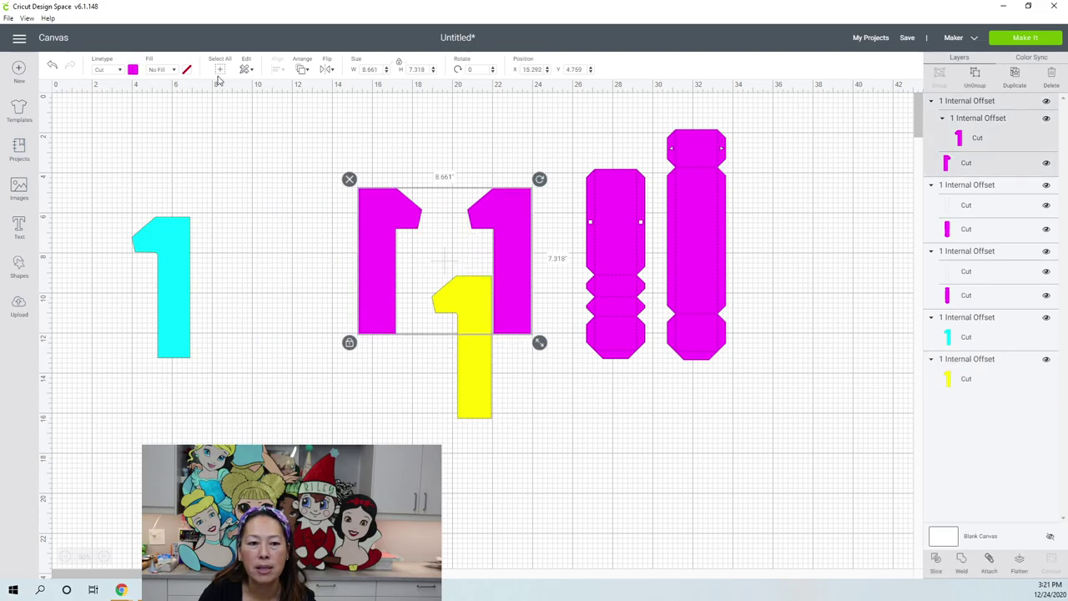
click(302, 72)
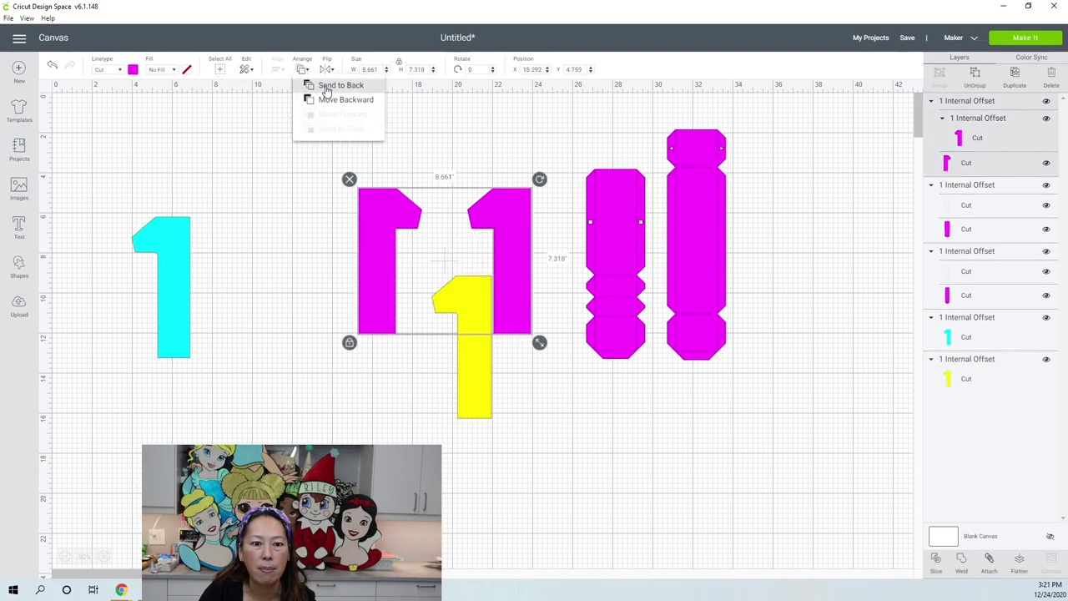
click(327, 87)
drag(481, 372, 517, 289)
click(195, 273)
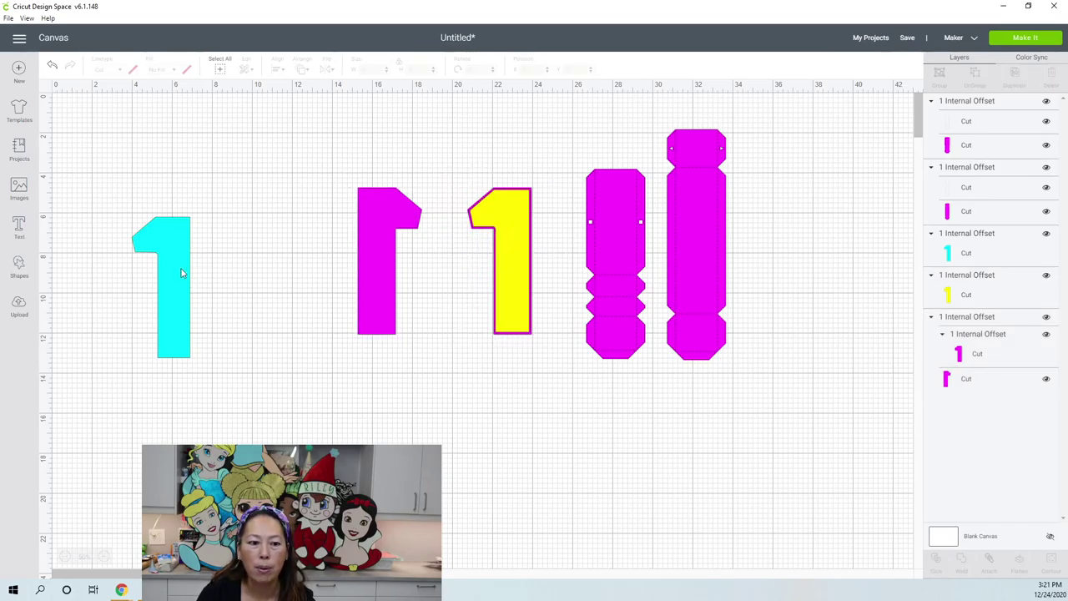
- Move the cyan offset closer to the mirrored number 1, compare it with the yellow one, and delete the cyan offset
click(181, 272)
drag(179, 273, 265, 257)
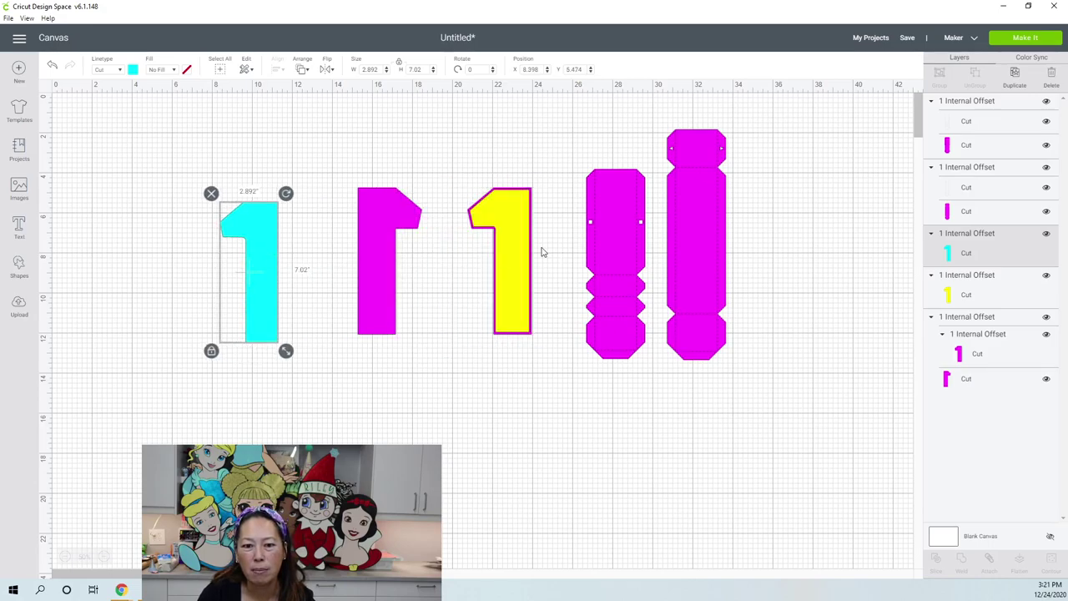
click(518, 227)
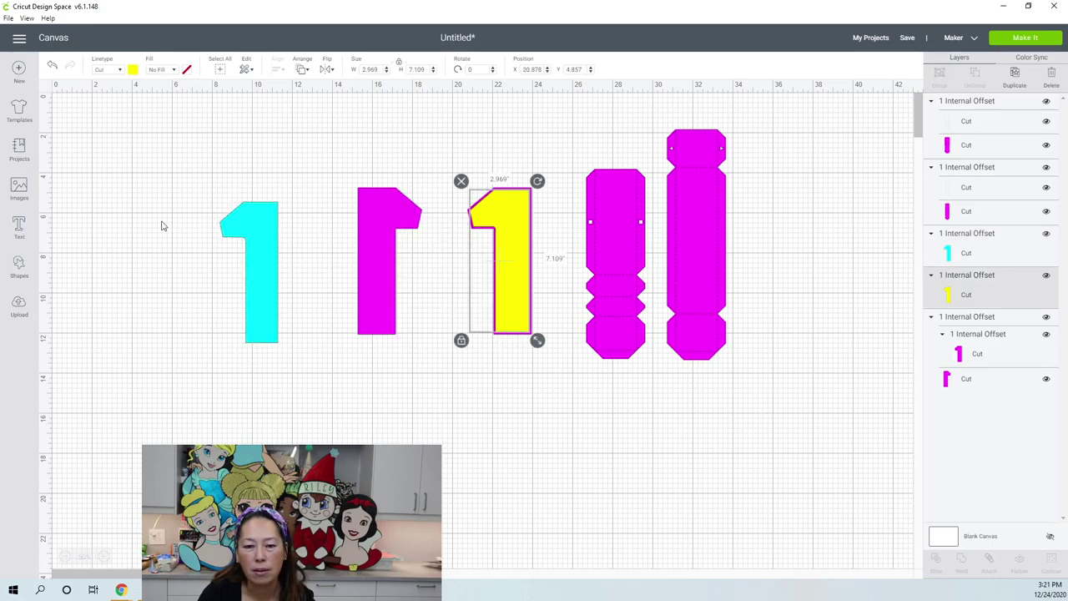
click(250, 222)
key(Delete)
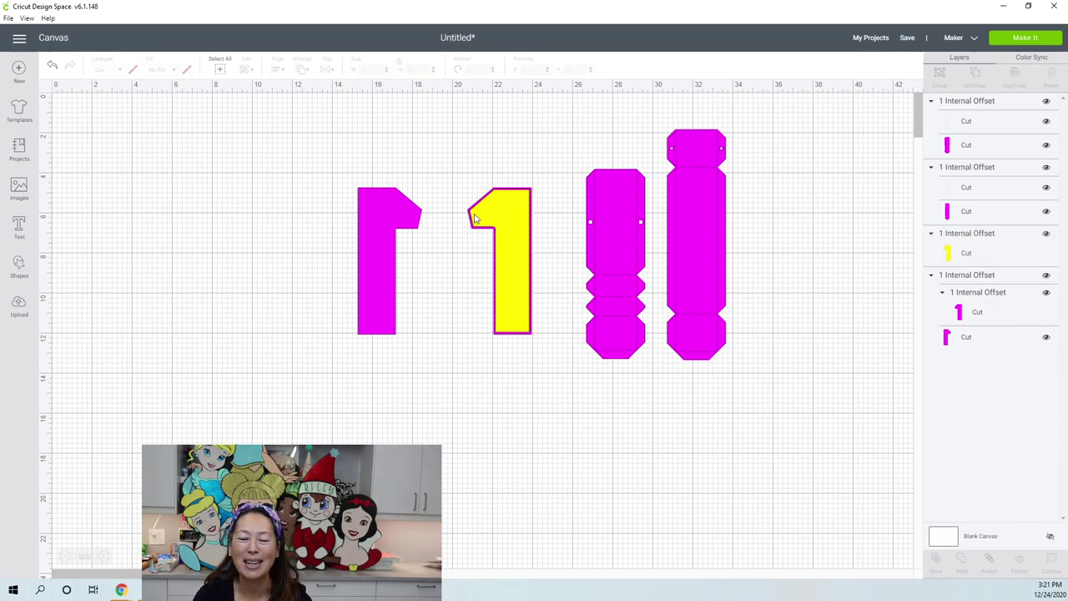
- Recolor the grouped magenta number 1 shapes to golden orange
click(389, 207)
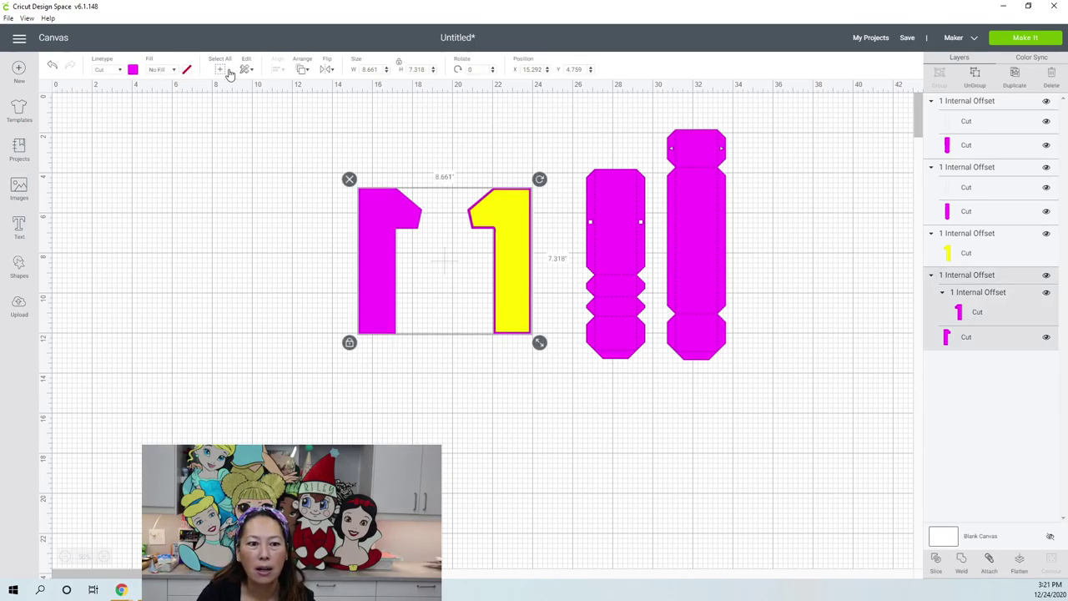
click(132, 69)
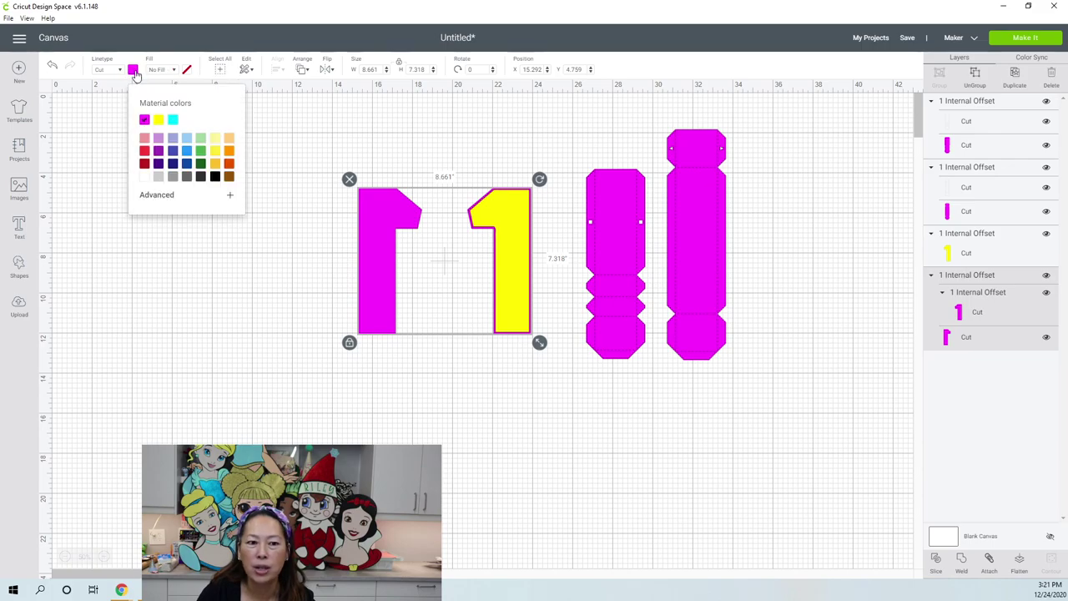
click(213, 166)
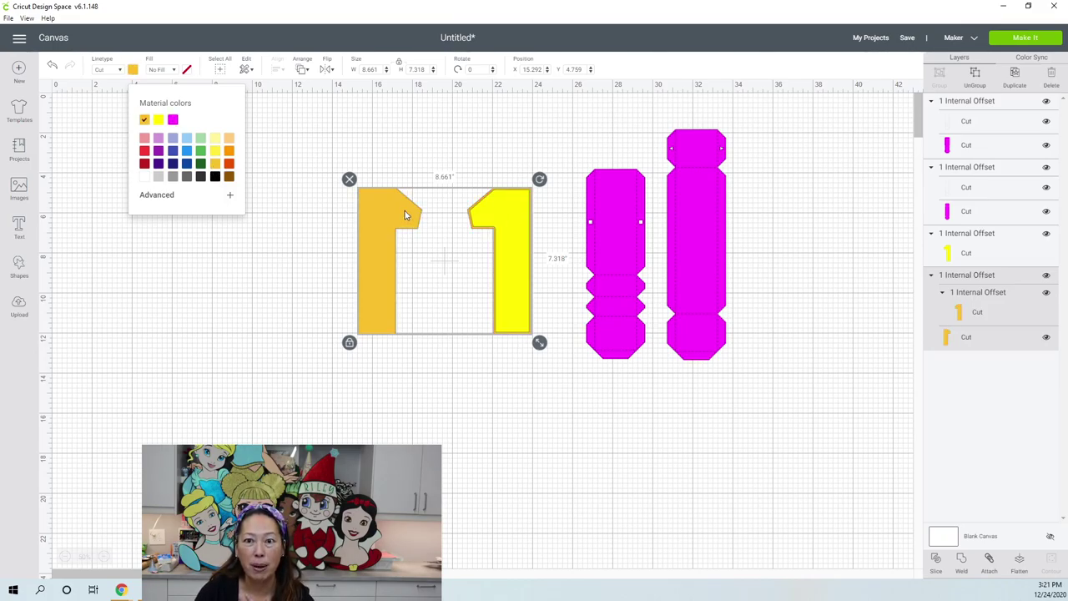
- Pull the yellow offset off the orange number 1 and place it back on top at X 20.878, Y 4.857
click(509, 212)
drag(510, 209, 490, 309)
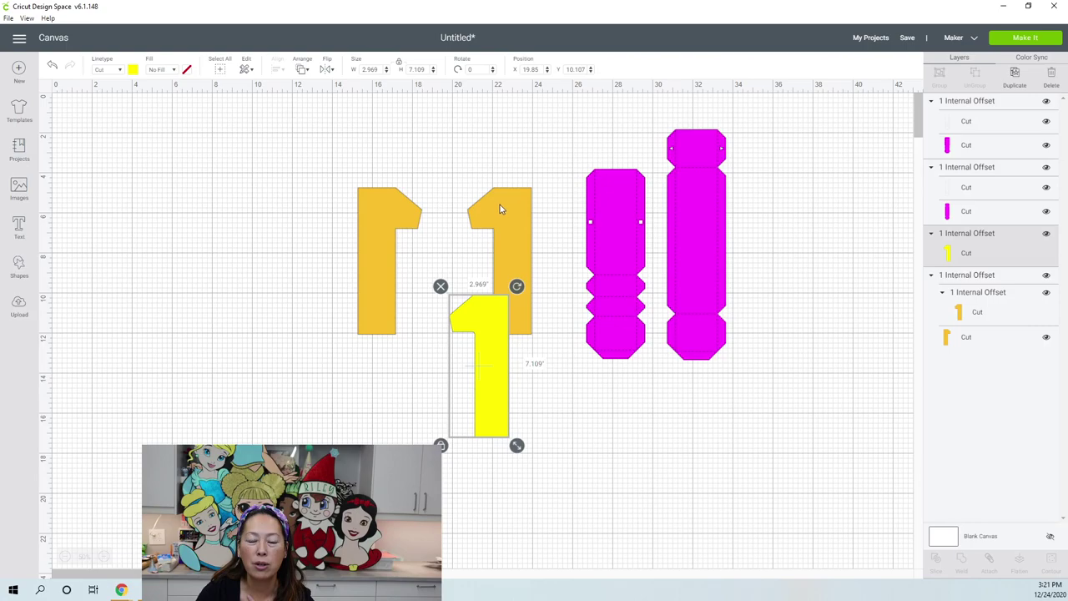
drag(499, 351, 517, 243)
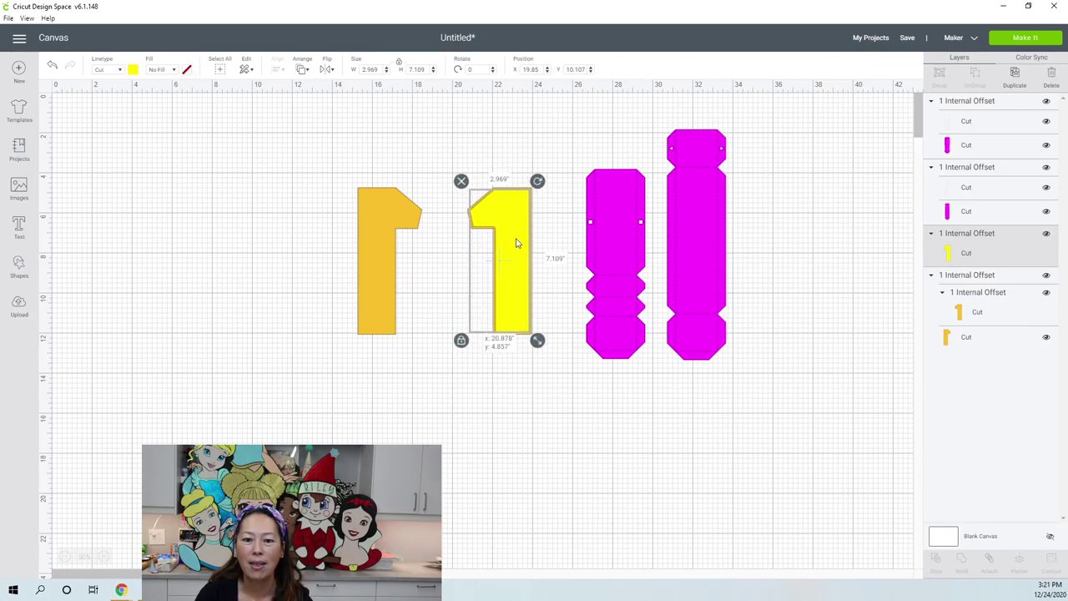
- Ungroup the two orange number 1 shapes and move the mirrored one and the magenta side strips to the far right of the canvas
click(103, 558)
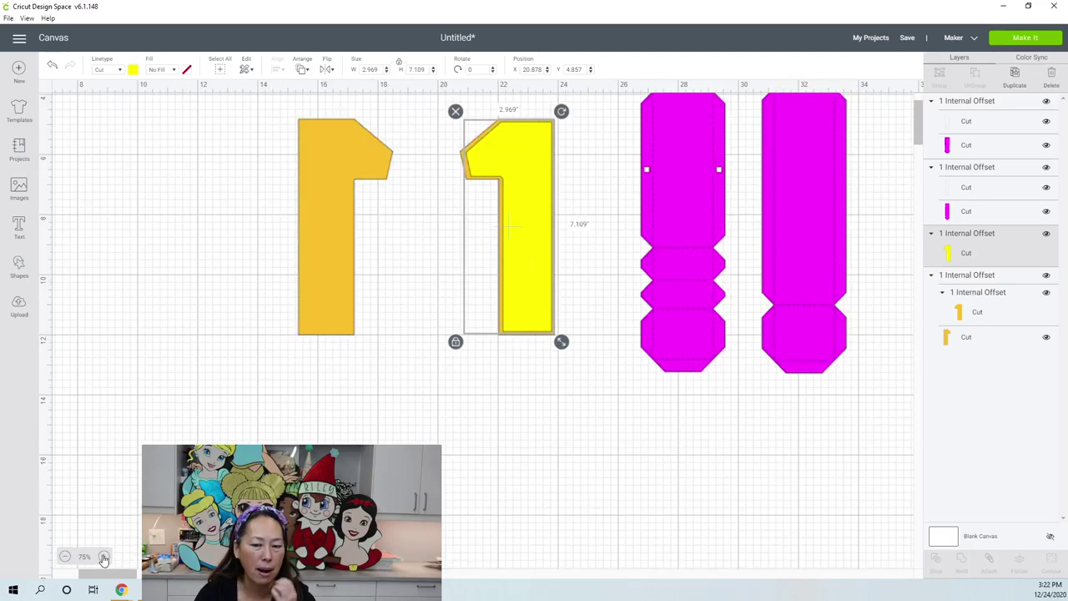
click(103, 558)
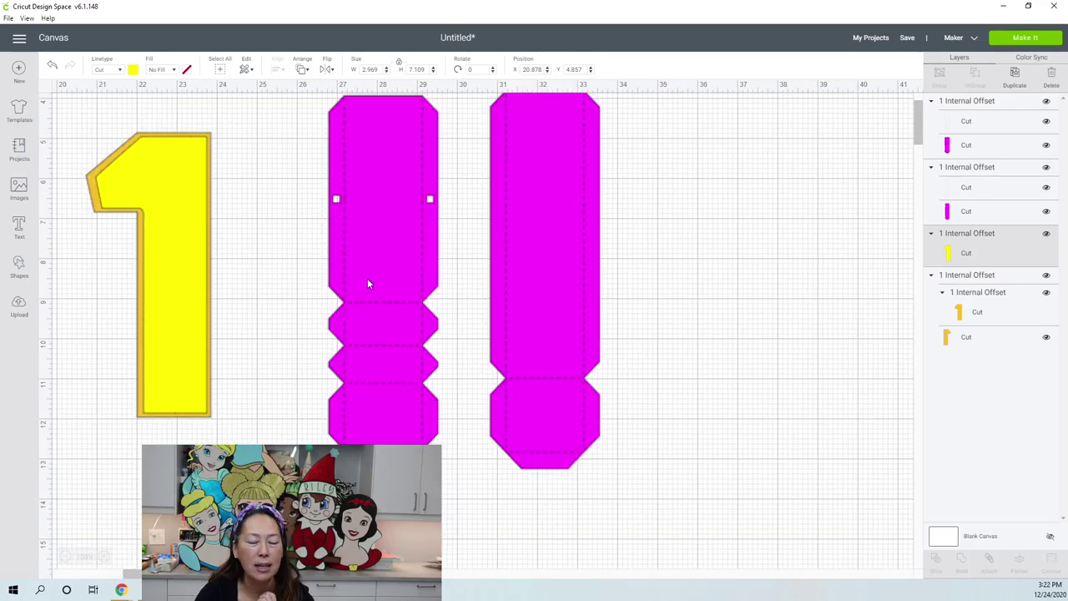
drag(138, 582, 116, 582)
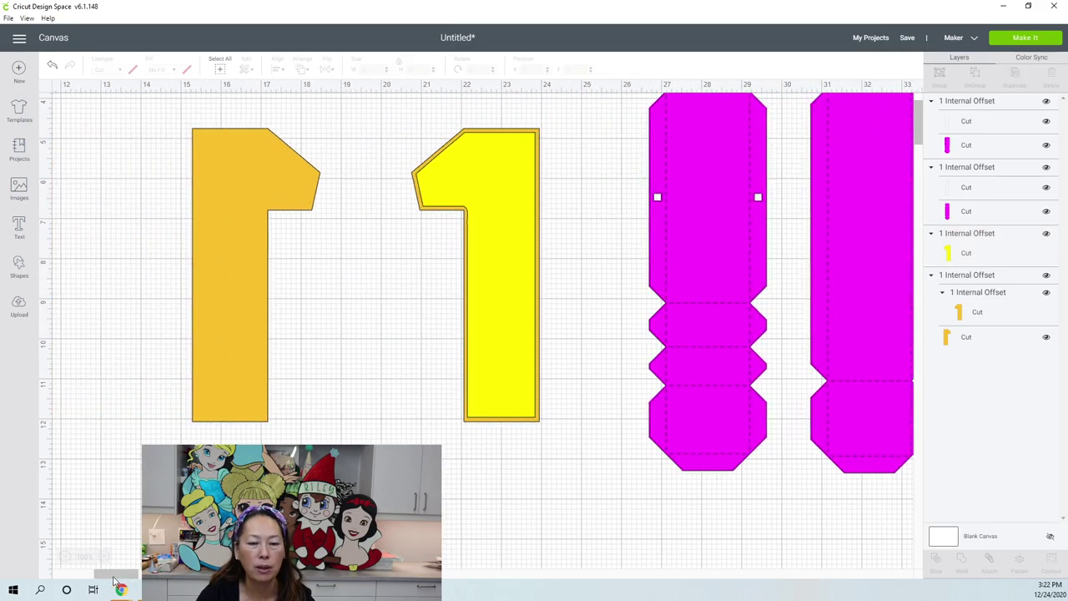
click(247, 175)
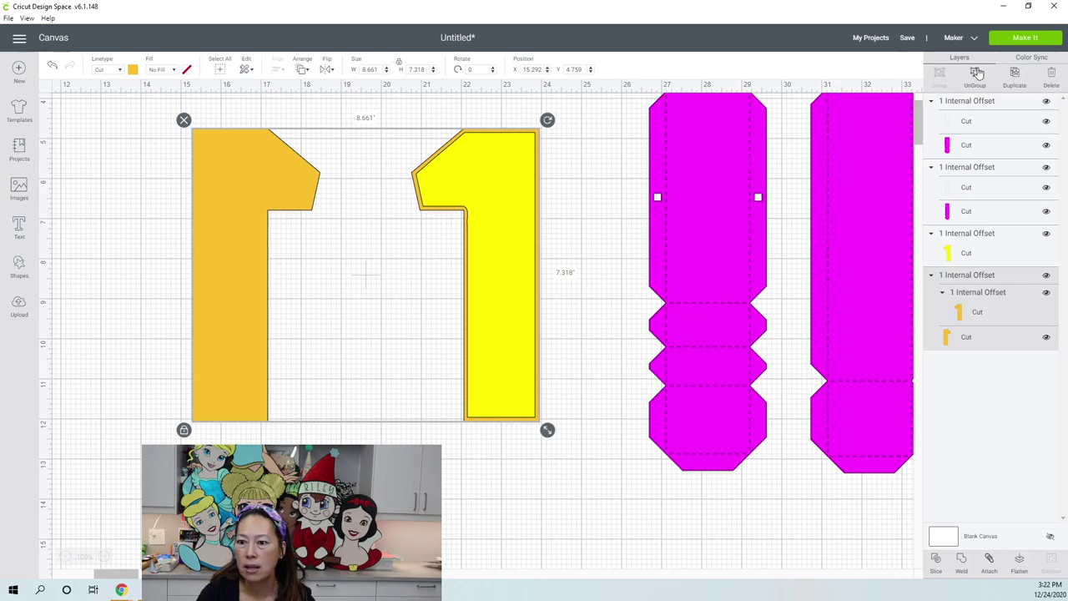
key(Delete)
drag(261, 204, 952, 209)
drag(673, 183, 1002, 212)
- Move the unmirrored orange number 1 to about X 16.2 inches, send it to the back, and center the yellow offset on it
drag(507, 199, 319, 200)
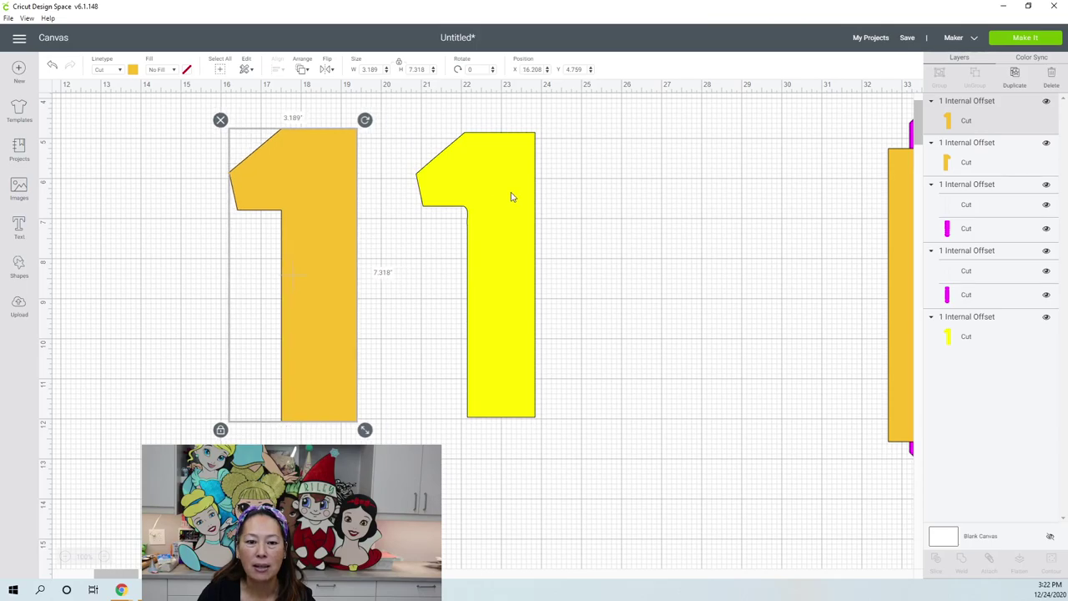
click(512, 197)
click(320, 181)
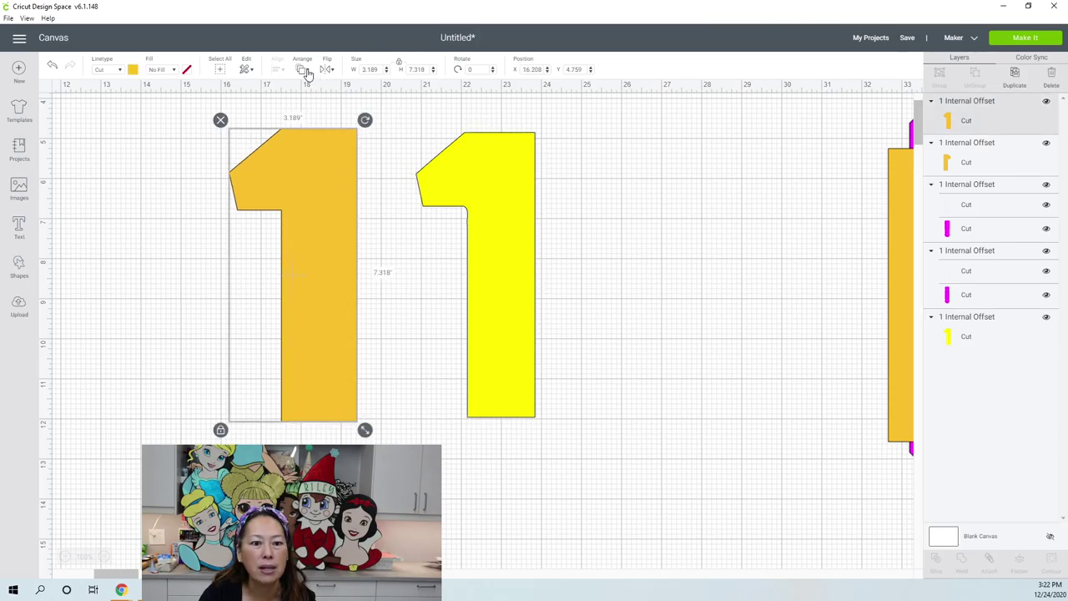
click(308, 73)
click(316, 87)
drag(482, 193, 302, 193)
click(443, 209)
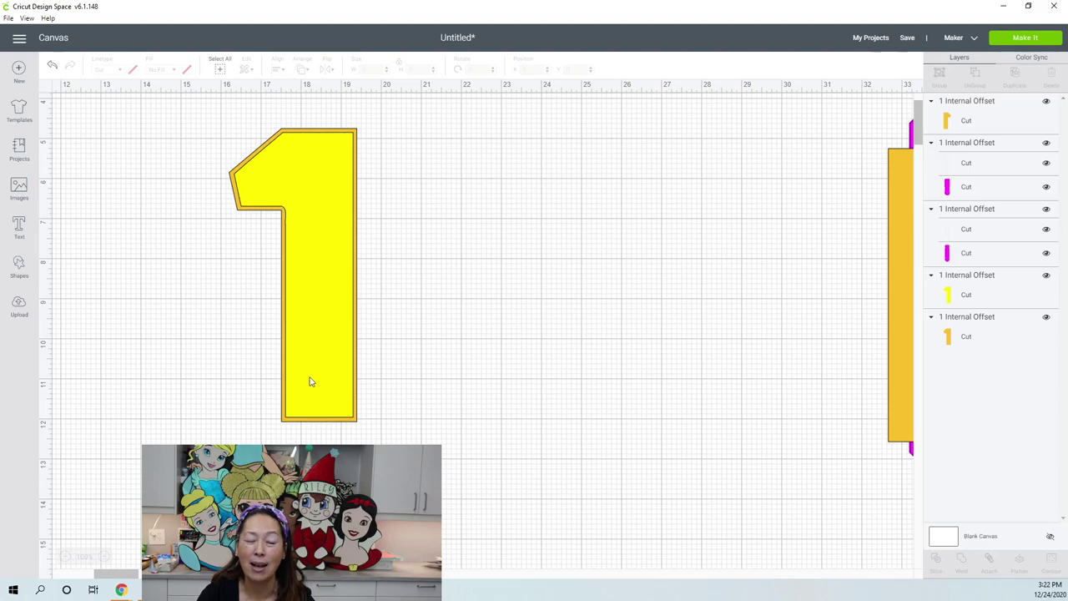
- Search the image library for "grinch" and insert the uploaded Grinch hand image with the offset outline
click(20, 187)
click(542, 111)
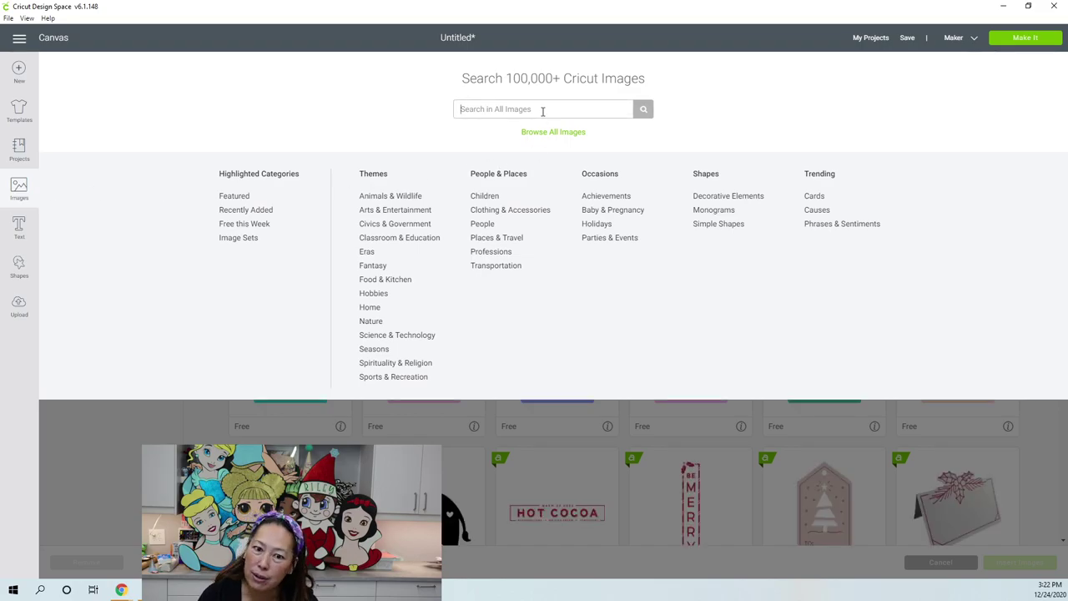
text(grinch)
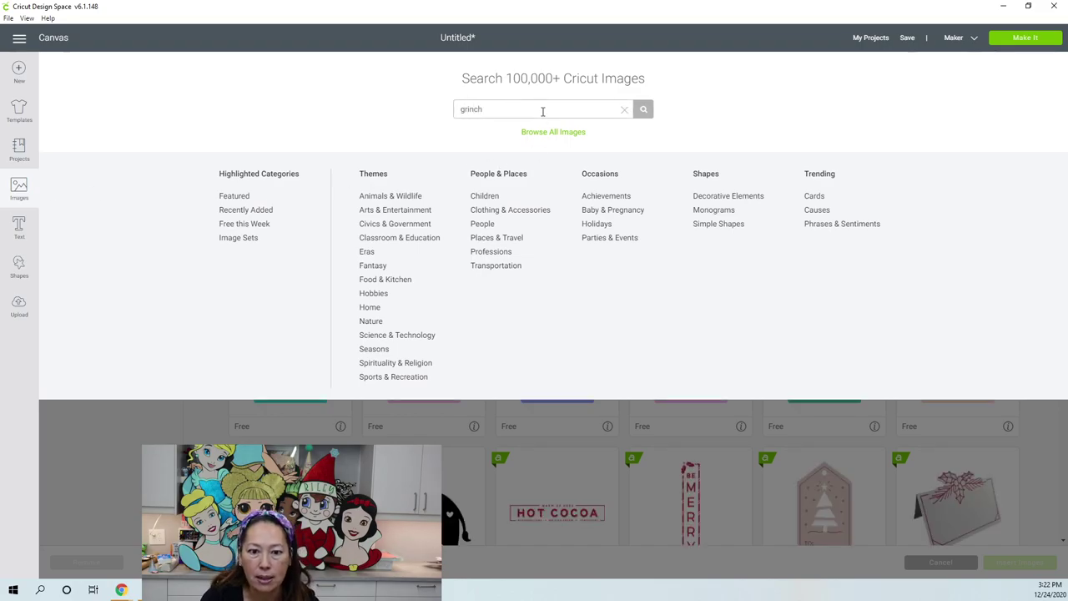
key(Return)
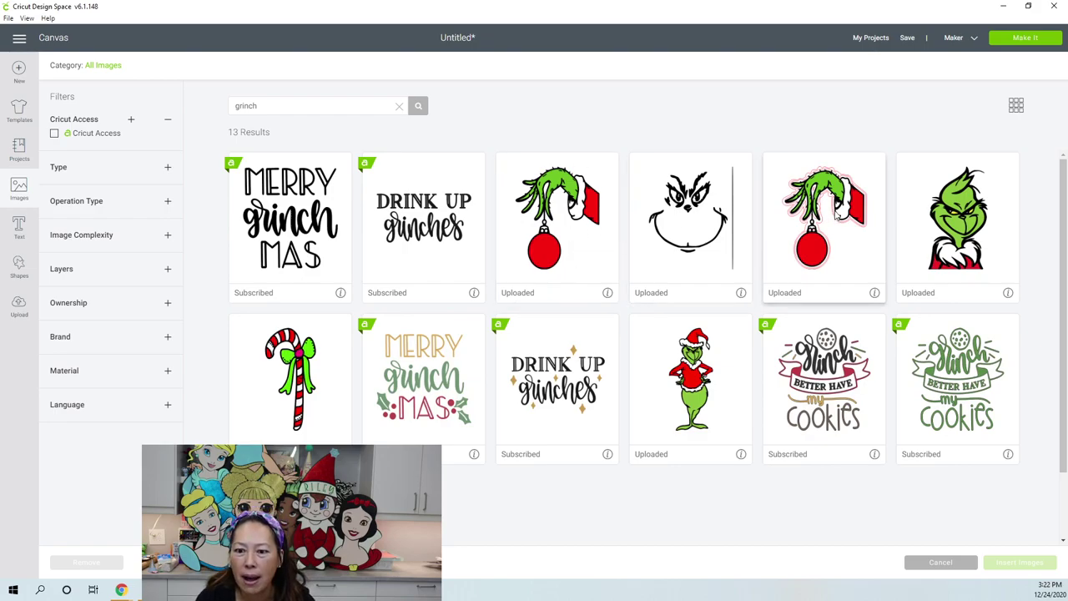
click(837, 217)
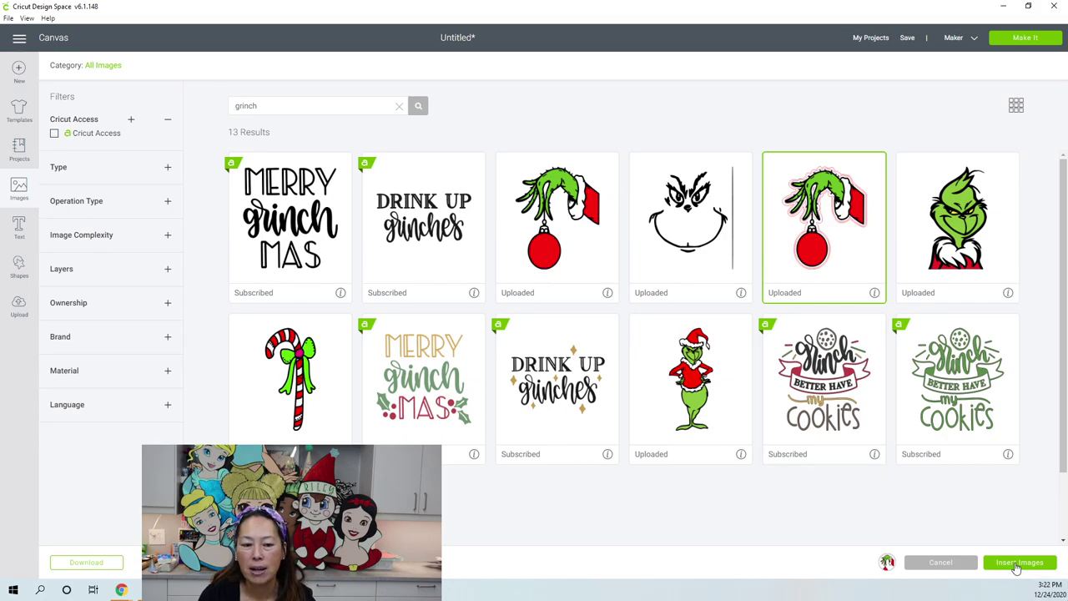
click(1018, 564)
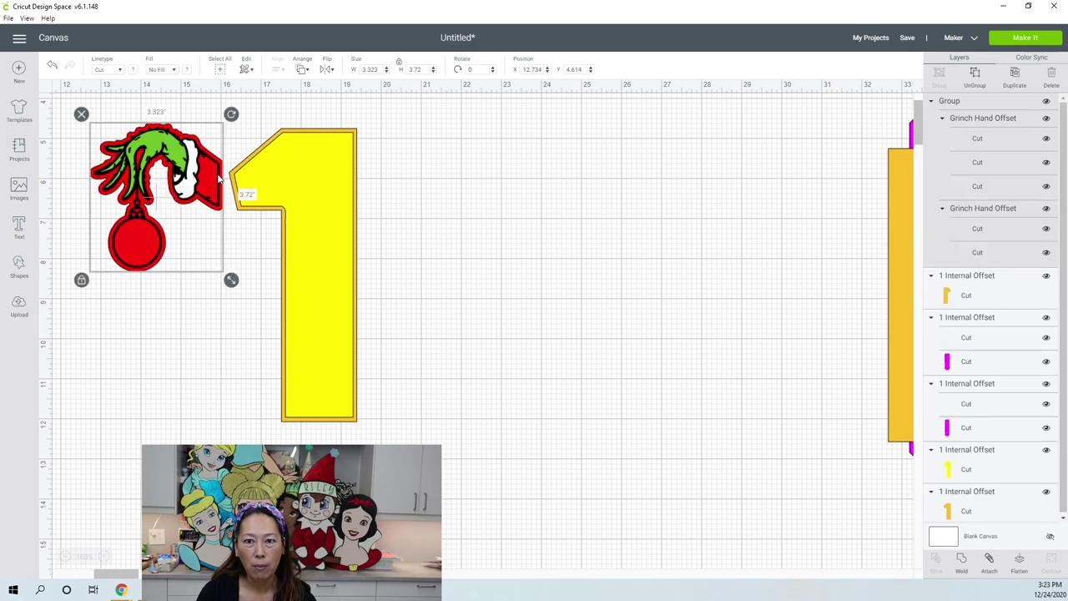
- Place the Grinch hand image over the upper part of the number 1 and scale it to suit the number
drag(157, 163, 333, 179)
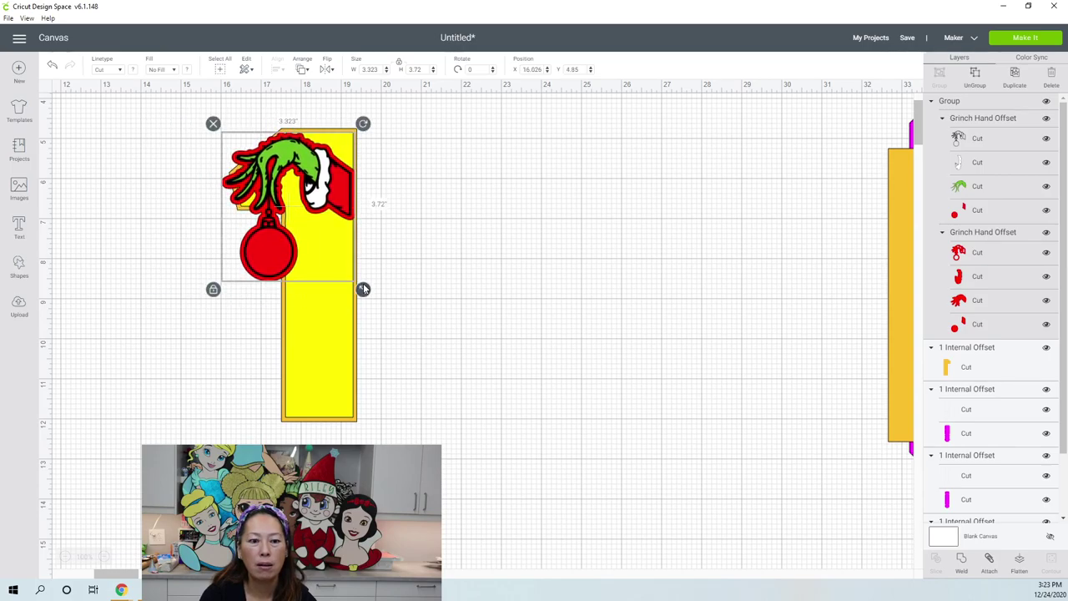
drag(363, 291, 410, 341)
drag(356, 205, 317, 184)
drag(364, 329, 311, 264)
mouse_move(289, 177)
mouse_down()
mouse_move(311, 228)
mouse_move(303, 186)
mouse_move(287, 163)
mouse_move(277, 168)
mouse_up()
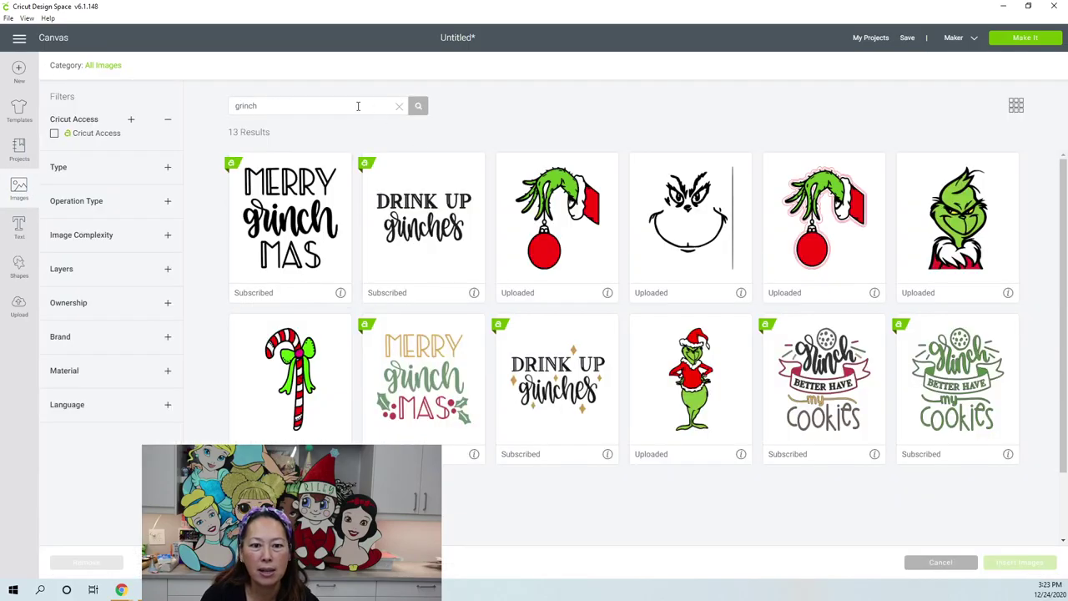
- Search the image library for "presents" and select the image of three black gifts with magenta ribbons
drag(362, 105, 209, 86)
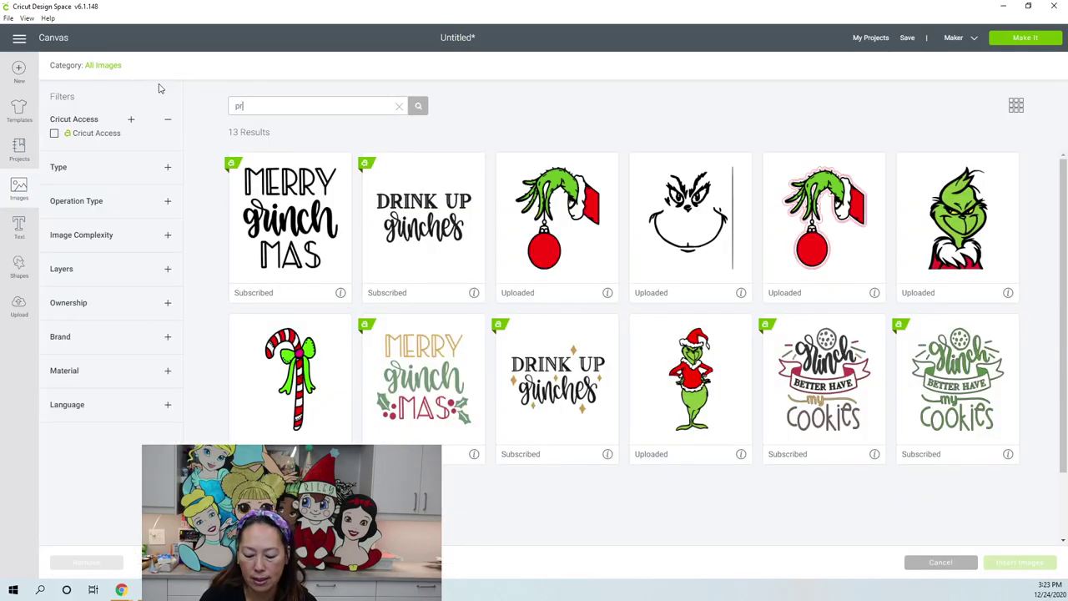
text(presents)
key(Return)
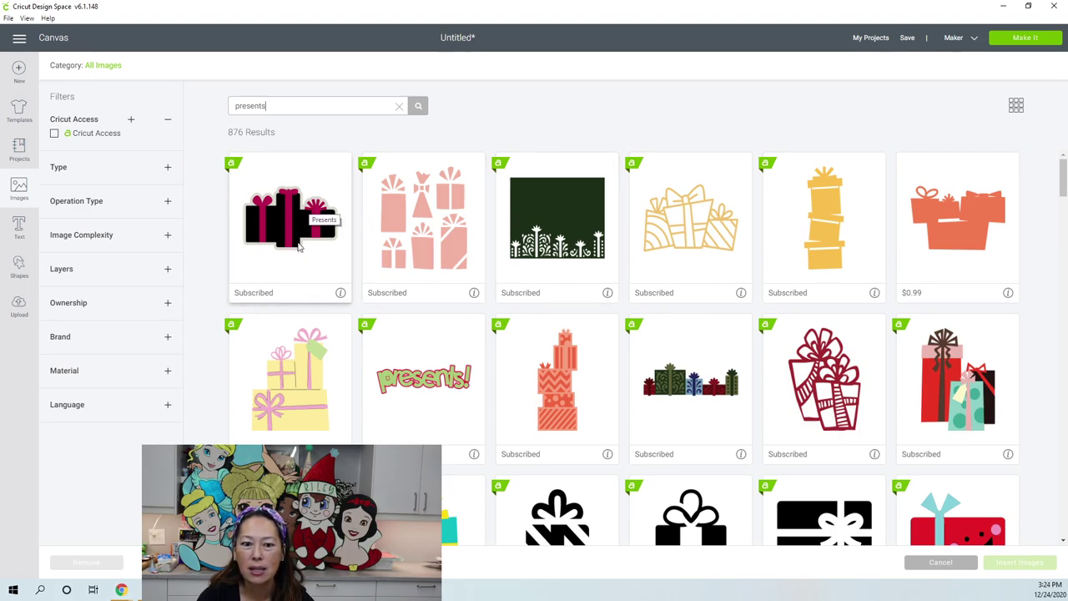
scroll(334, 311, down, 1)
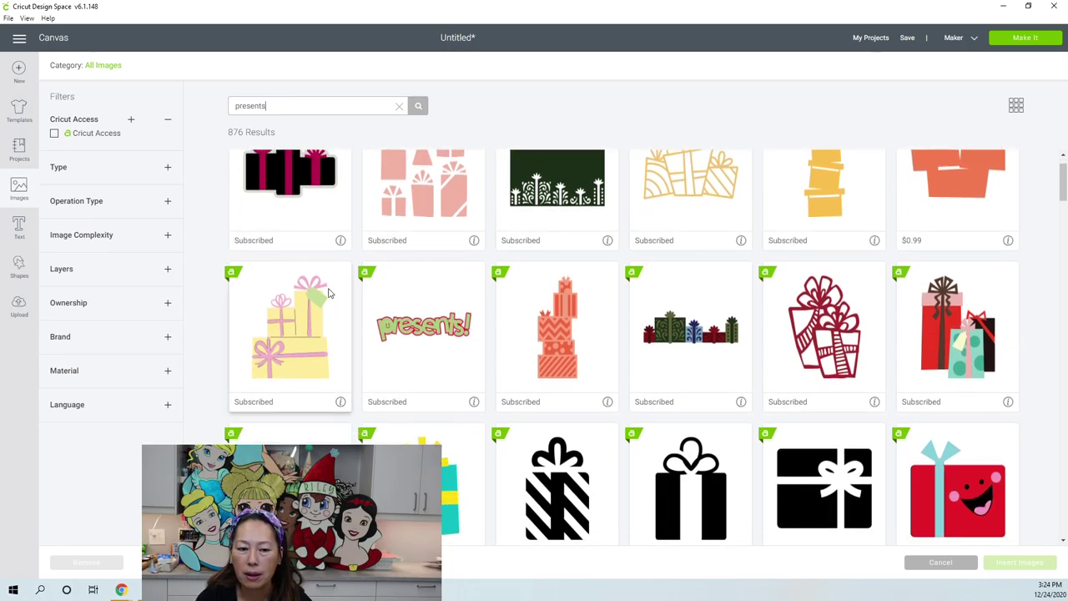
scroll(330, 293, up, 1)
click(304, 244)
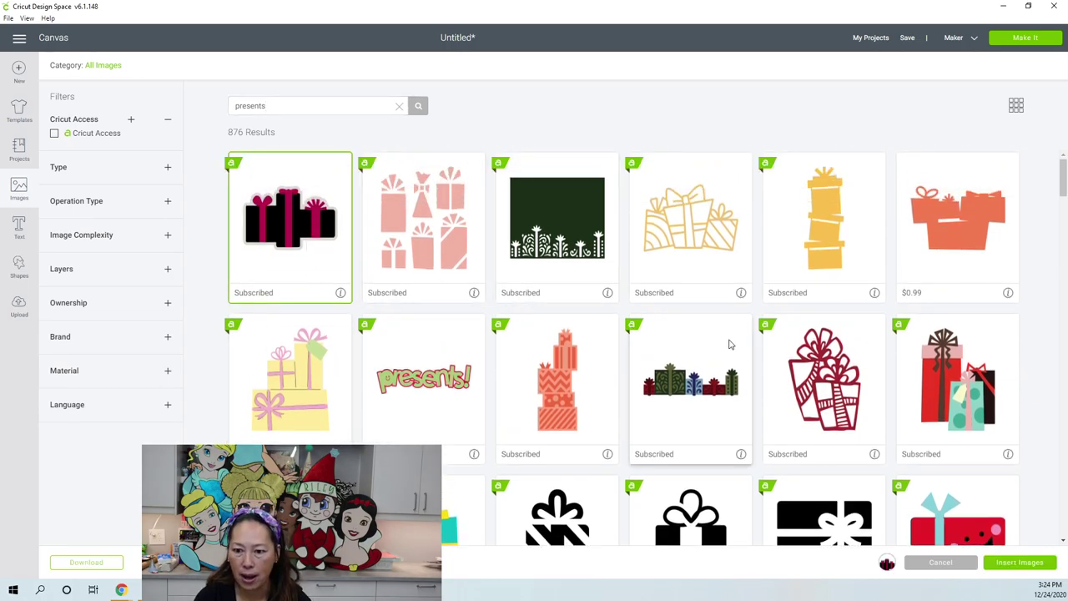
- Browse the presents results and add the orange gift with the pink curled ribbon to the image selection
scroll(729, 340, down, 6)
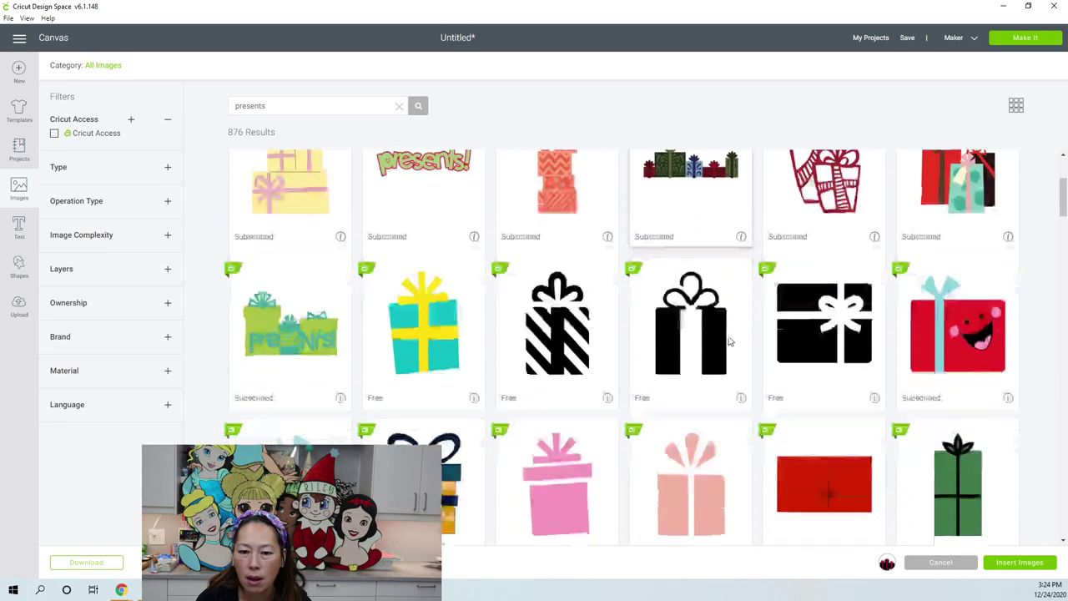
scroll(729, 340, down, 6)
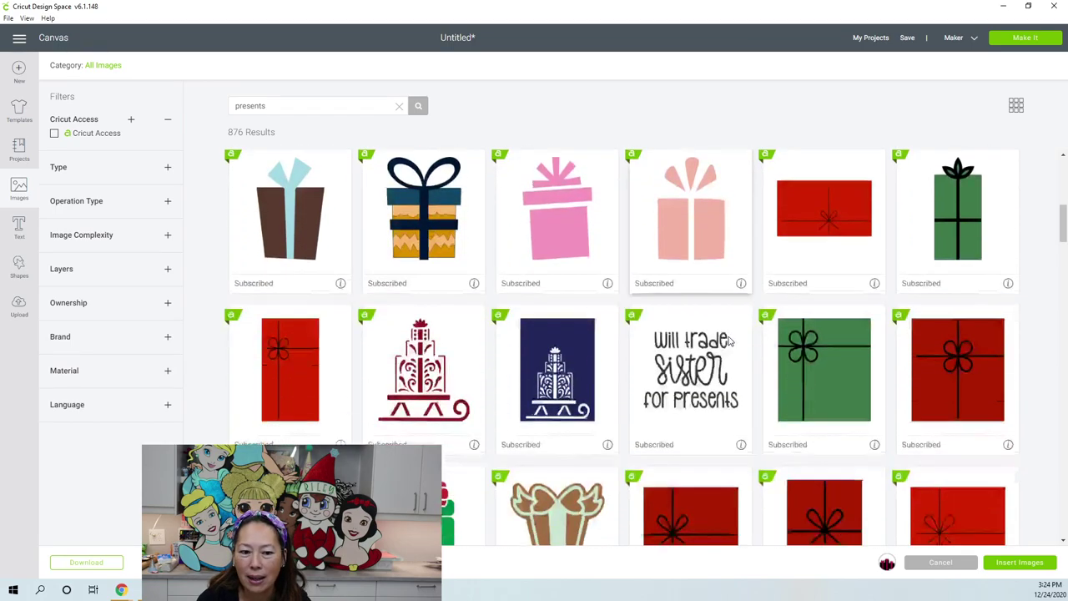
scroll(728, 336, down, 1)
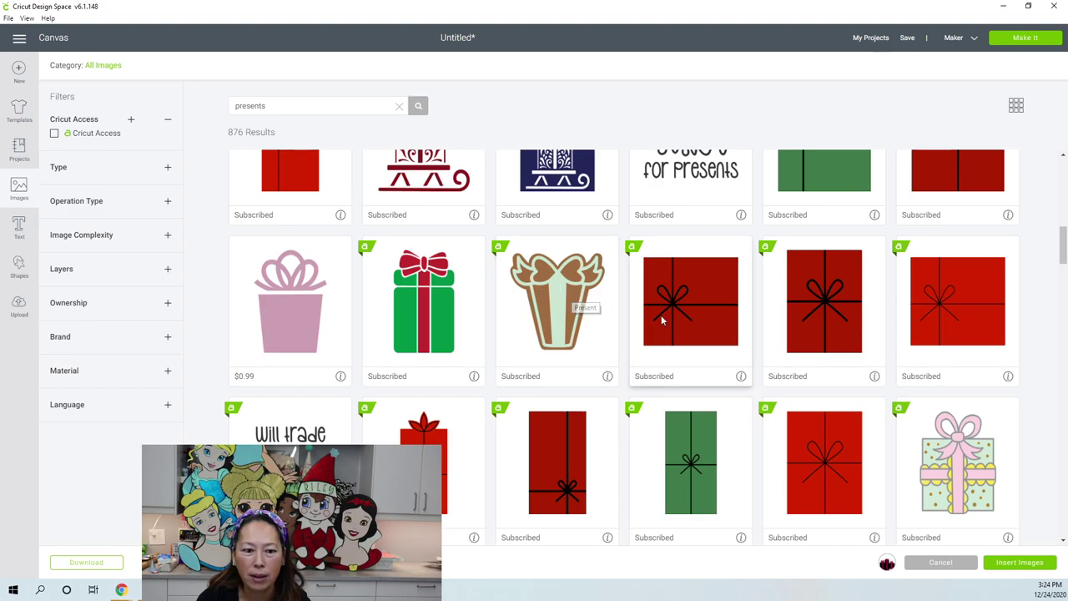
scroll(661, 319, down, 3)
scroll(661, 319, down, 7)
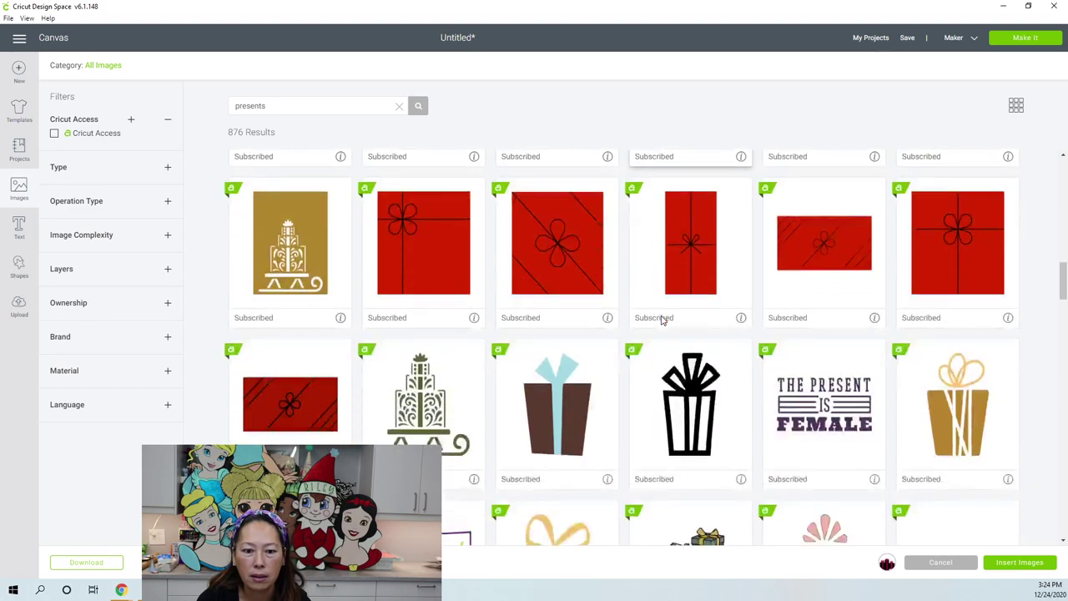
scroll(661, 320, down, 4)
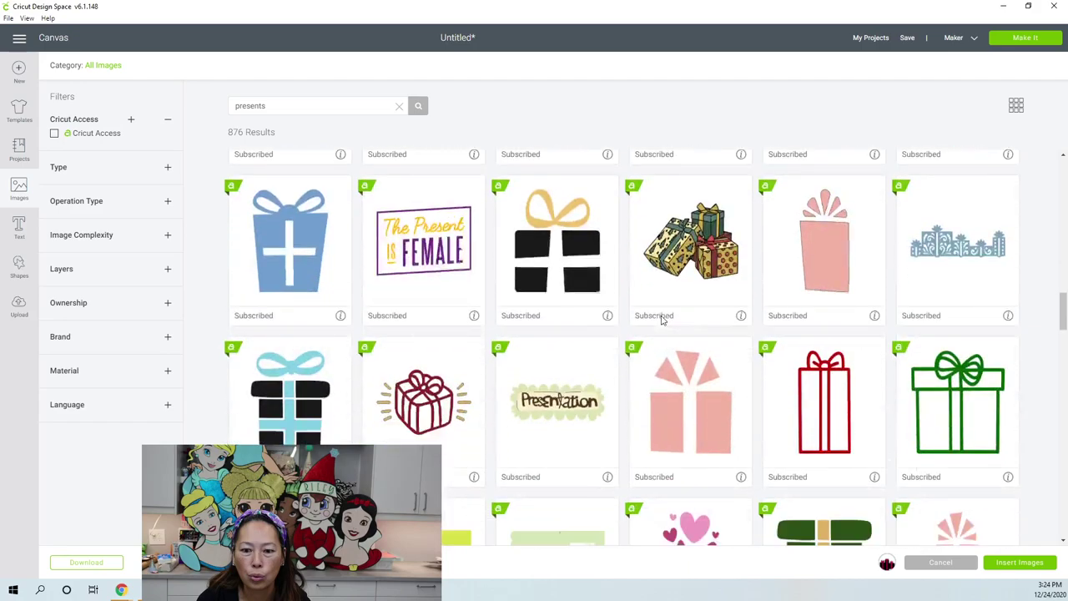
scroll(661, 320, down, 3)
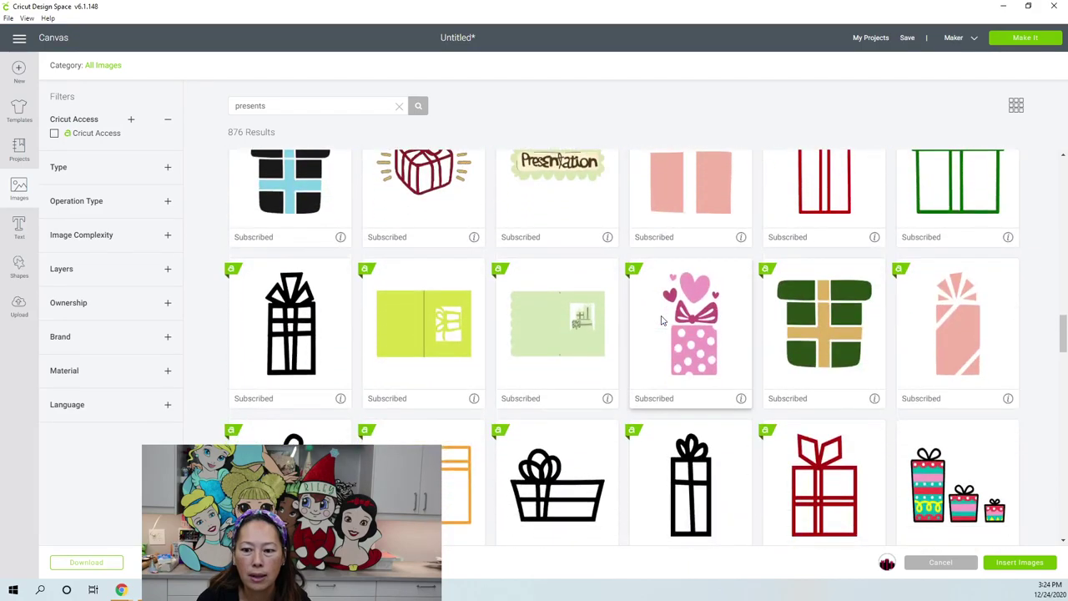
scroll(661, 320, down, 3)
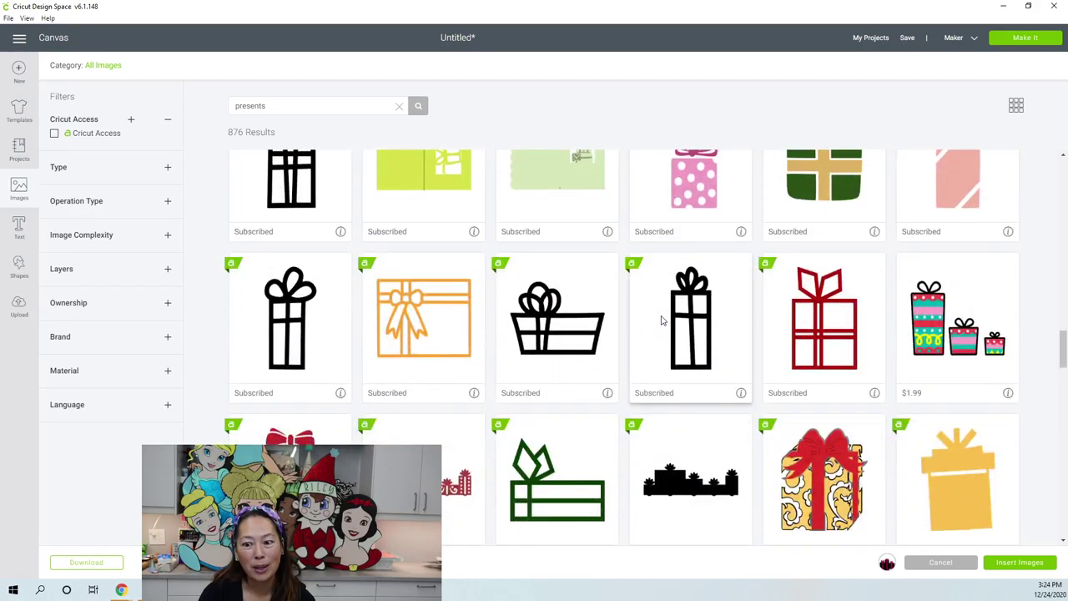
scroll(661, 320, down, 4)
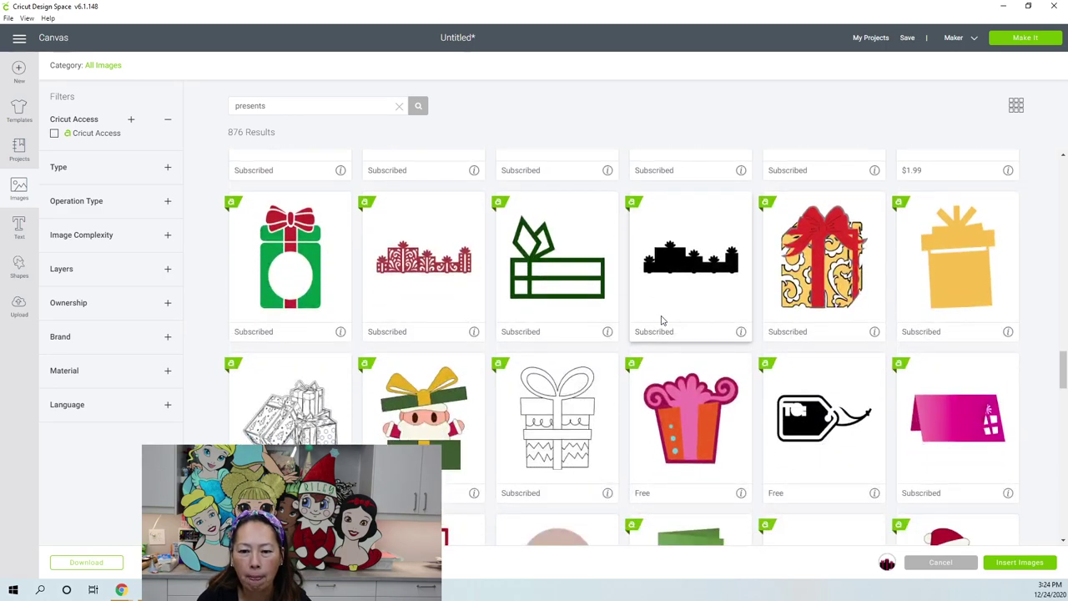
click(688, 426)
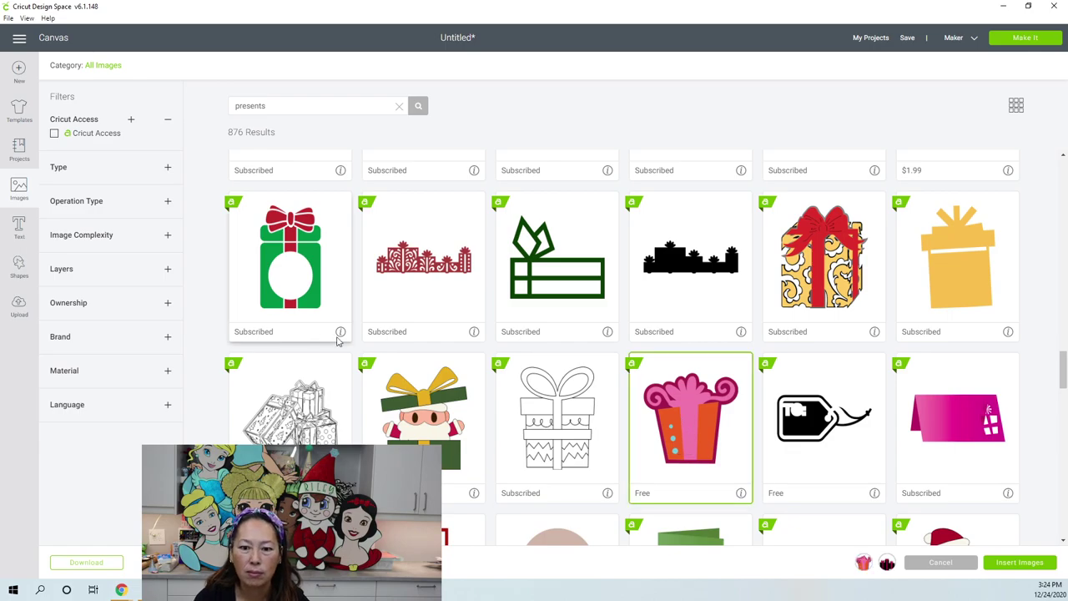
- Find the tiered stack of magenta gifts with light pink ribbon in the results and add it to the selection
scroll(363, 345, down, 4)
scroll(365, 346, down, 3)
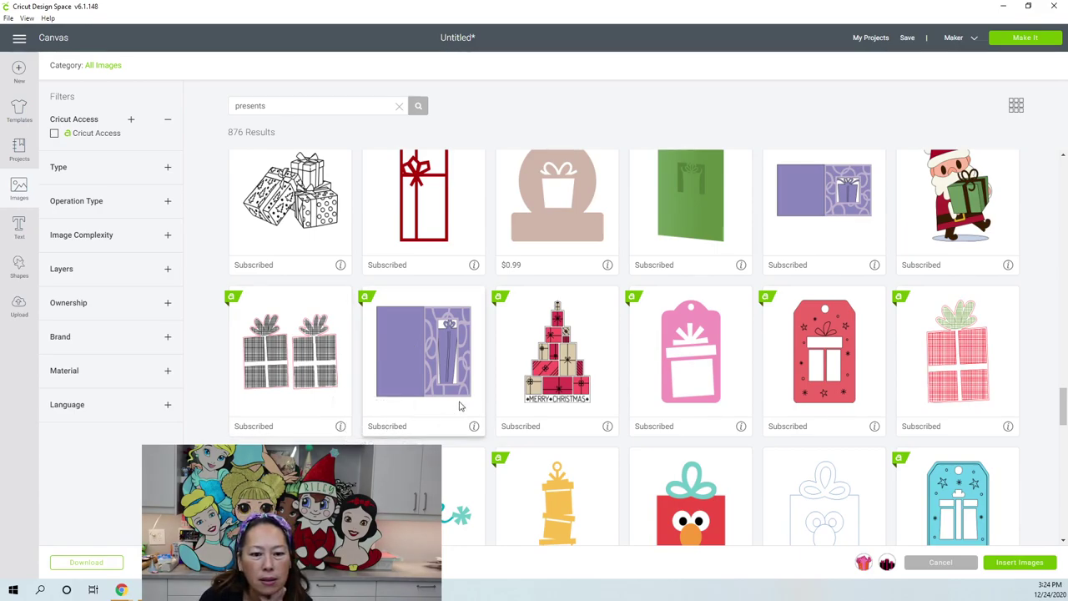
scroll(716, 383, down, 3)
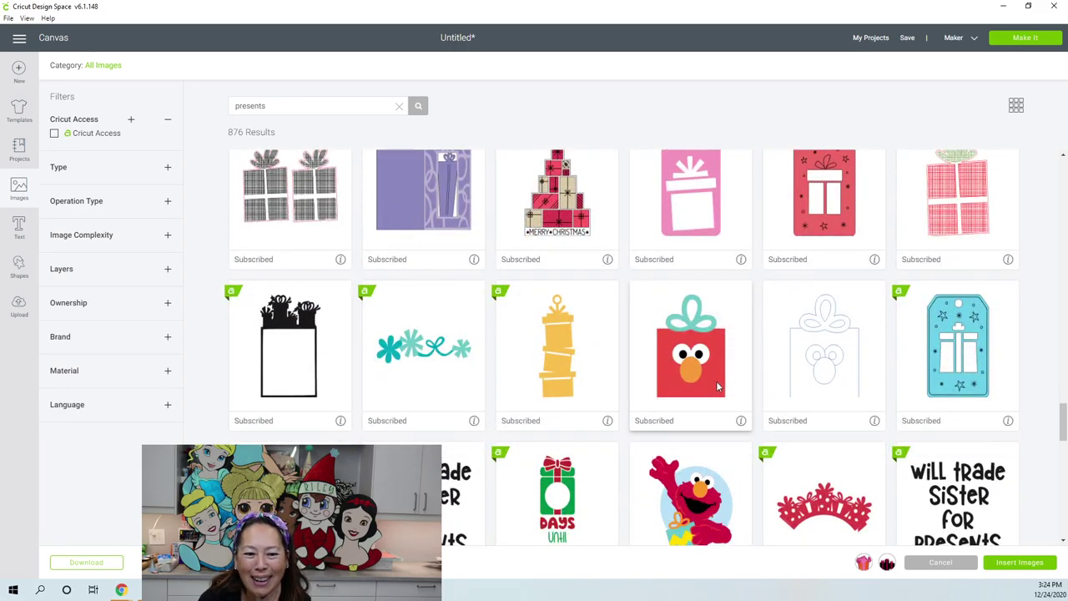
scroll(716, 385, down, 4)
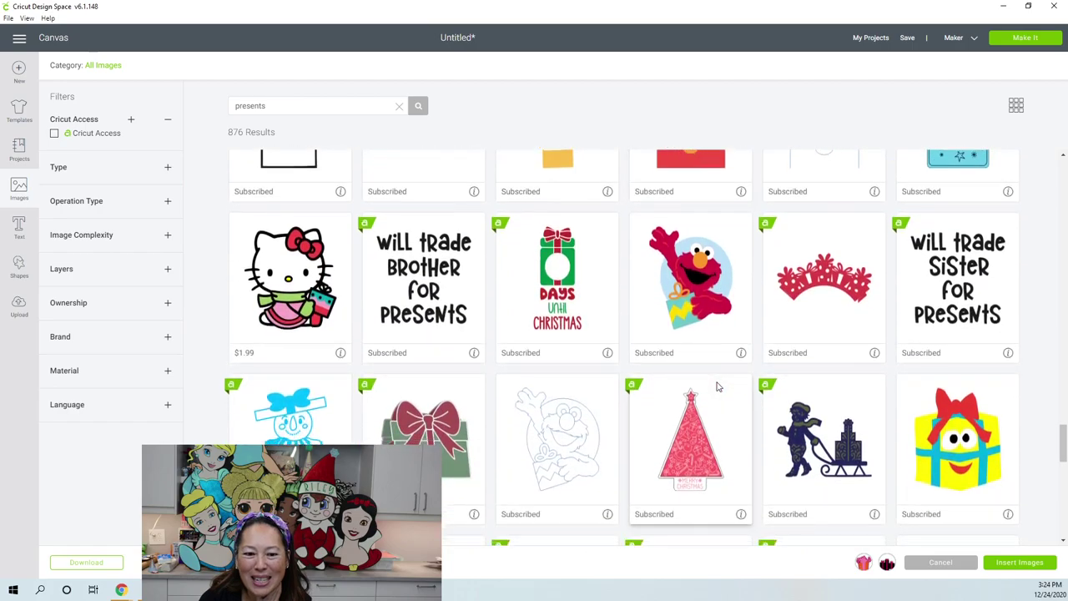
scroll(716, 387, down, 3)
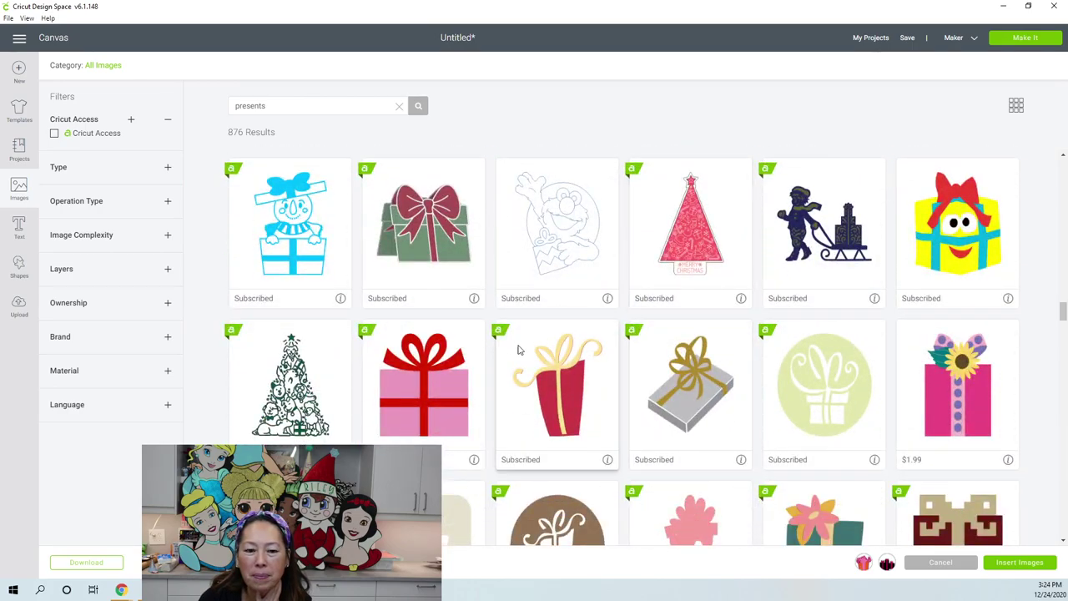
scroll(591, 338, down, 7)
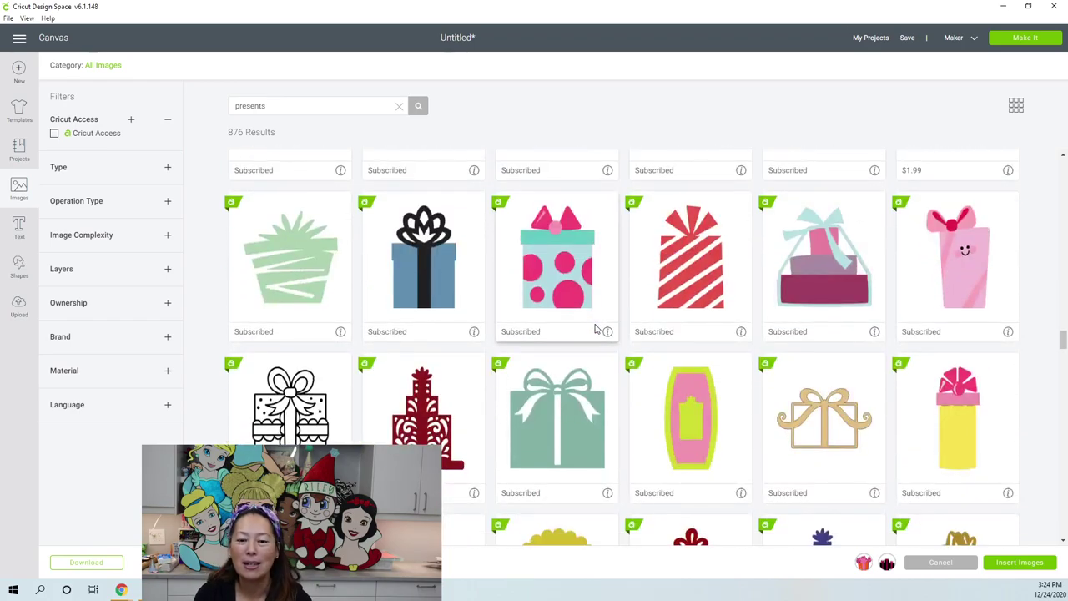
scroll(594, 328, up, 1)
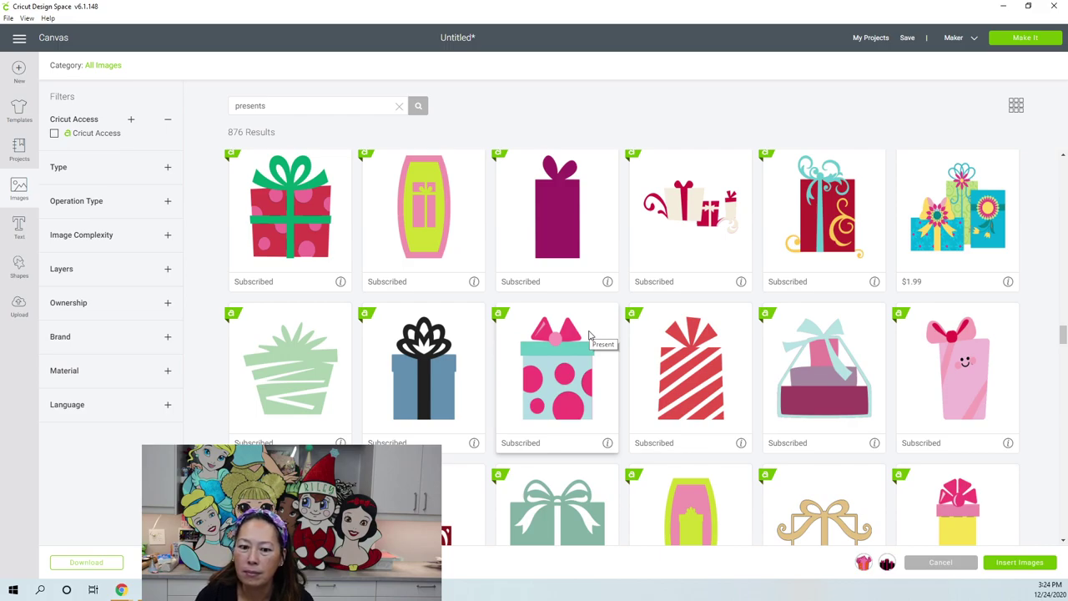
scroll(590, 334, down, 2)
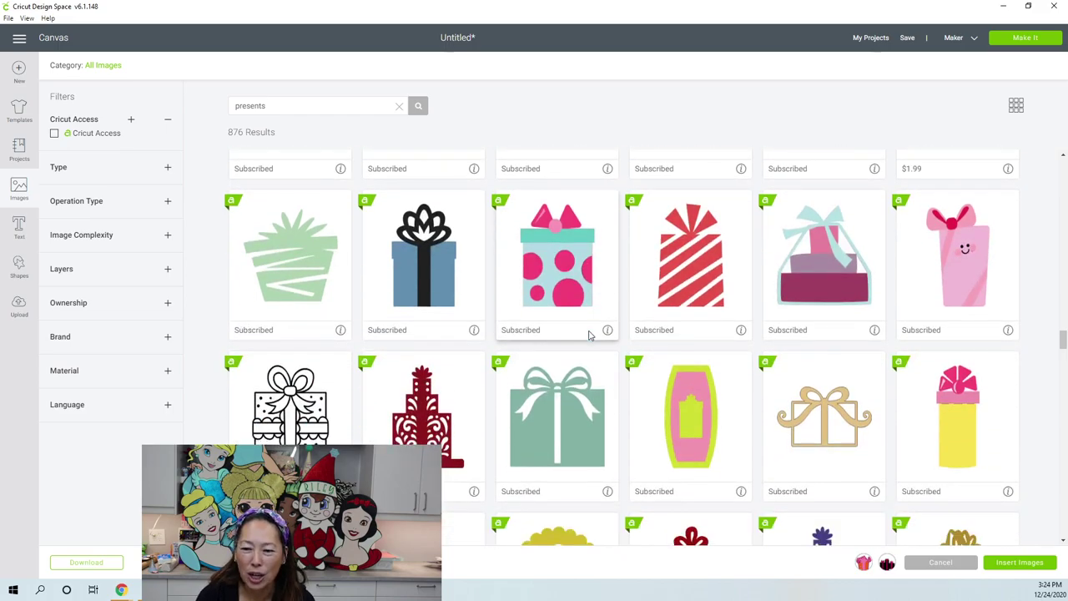
scroll(588, 333, down, 3)
scroll(590, 334, down, 2)
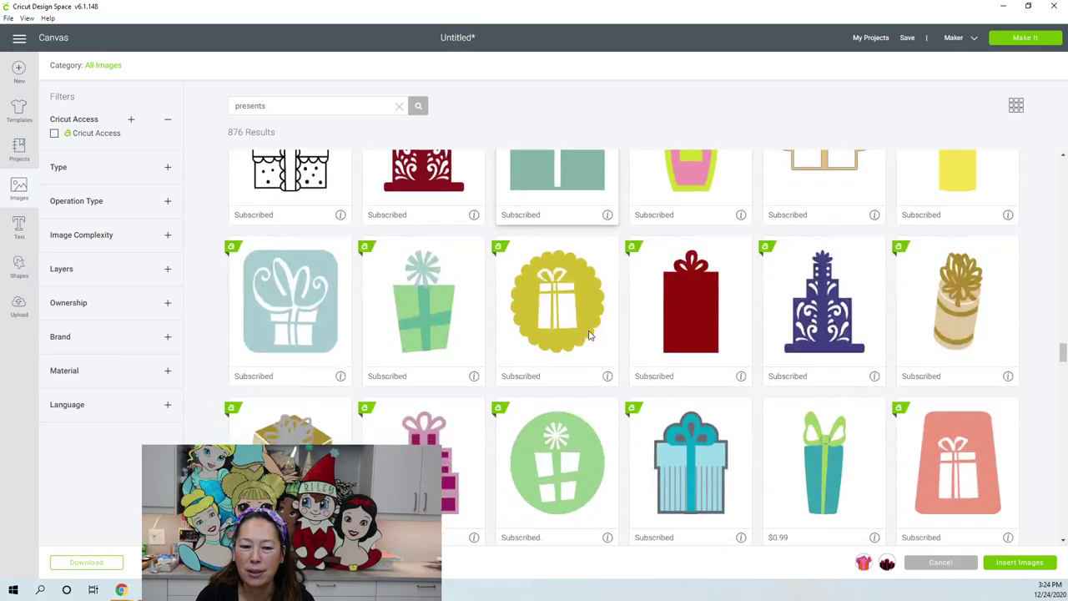
scroll(589, 334, down, 2)
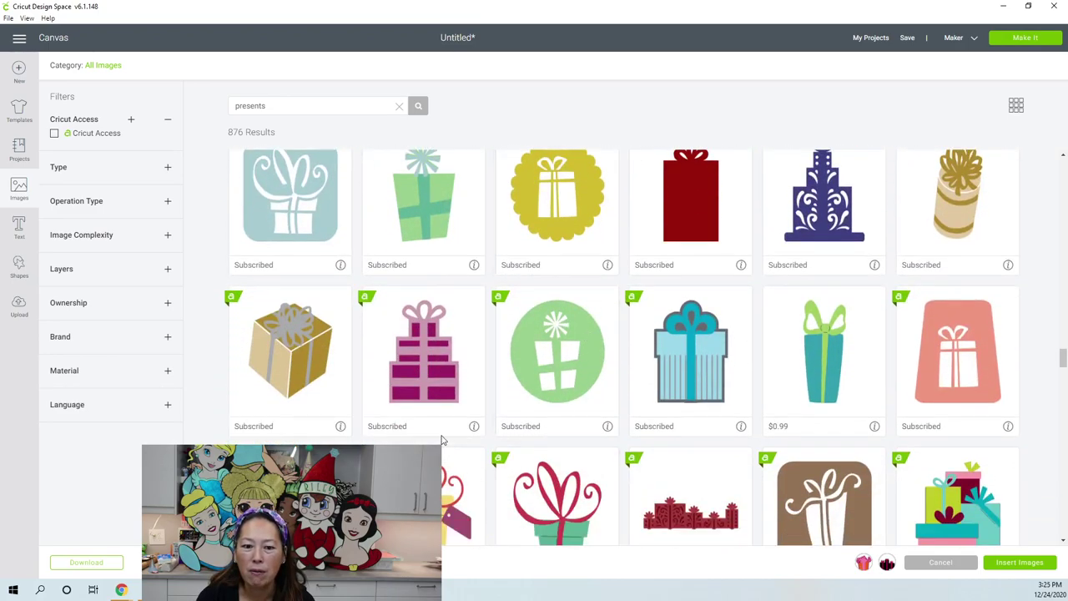
click(434, 357)
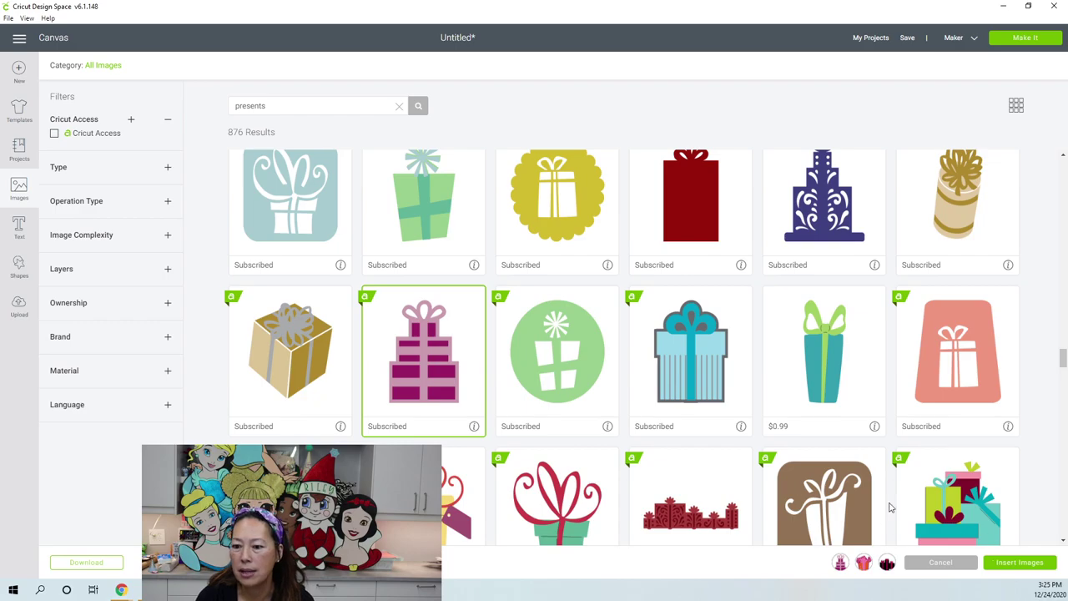
- Add the colorful pile of teal, pink and lime gifts to the selection and insert all selected images
scroll(742, 448, down, 2)
click(948, 421)
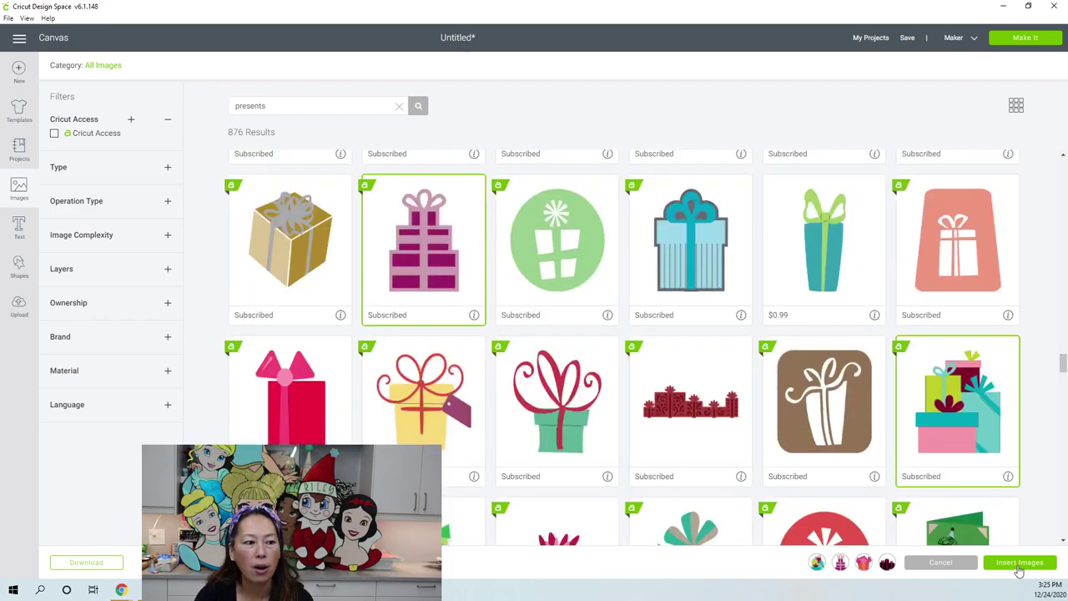
click(1019, 564)
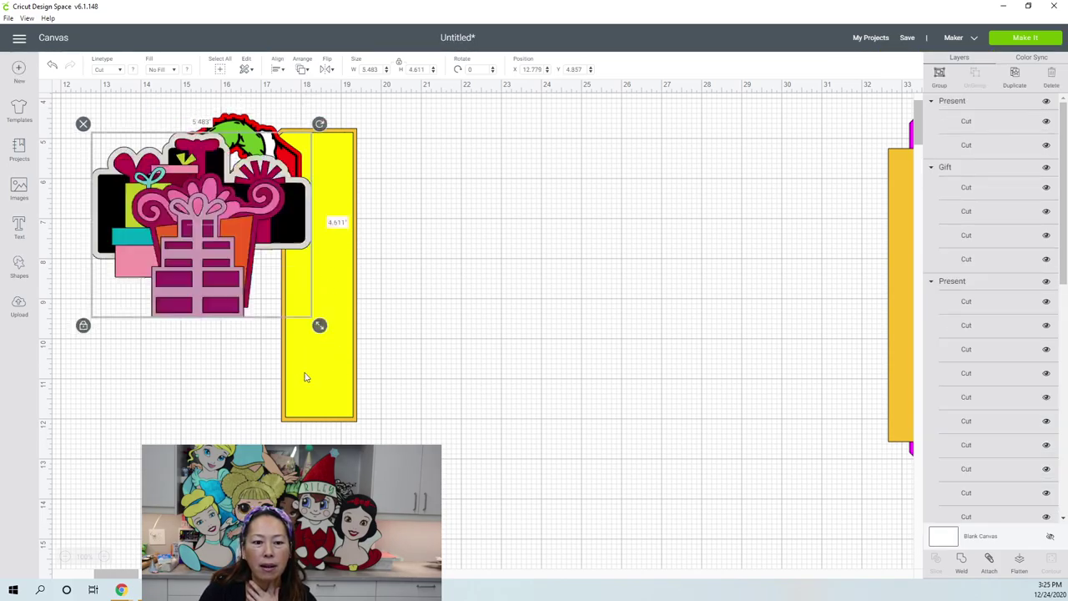
- Move the inserted images clear of the number 1, scale the magenta gift stack to about 1.555 x 2.111 inches, and place it at the number's base
drag(179, 227, 570, 385)
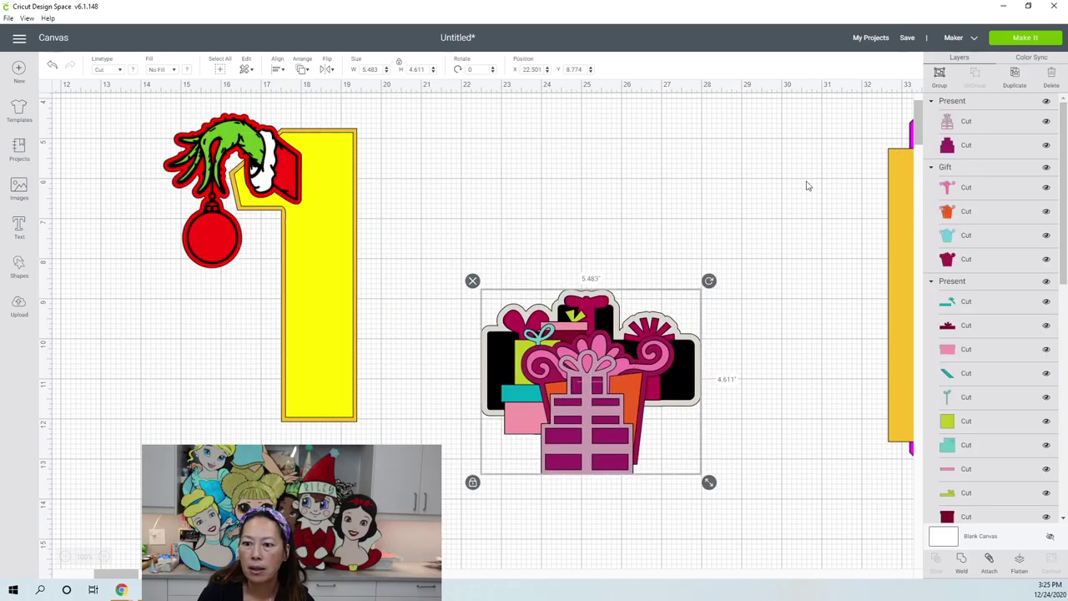
click(776, 182)
click(585, 405)
drag(585, 406, 247, 368)
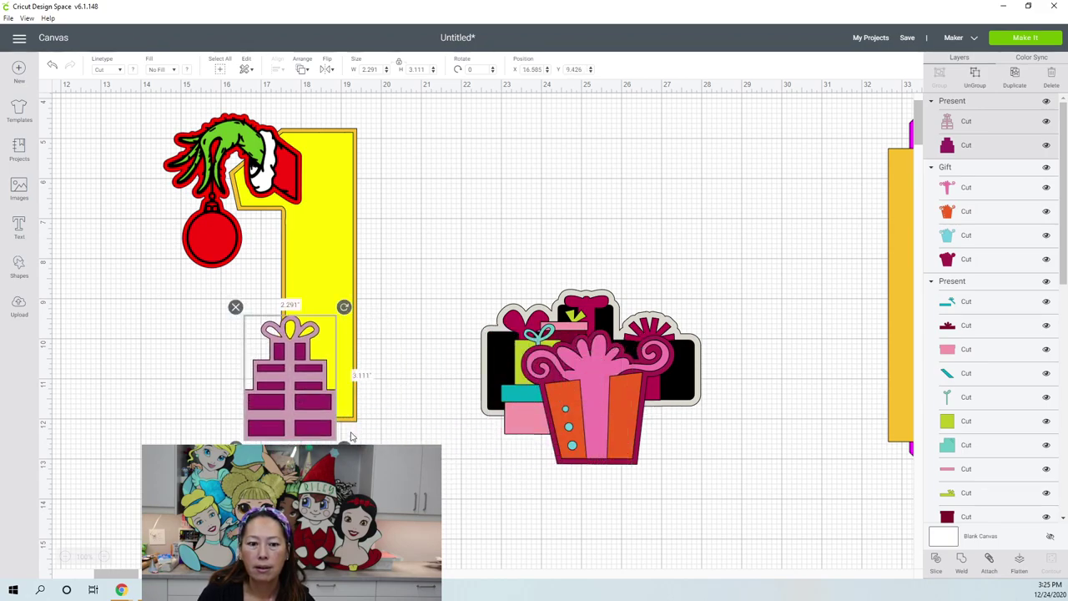
drag(344, 446, 315, 409)
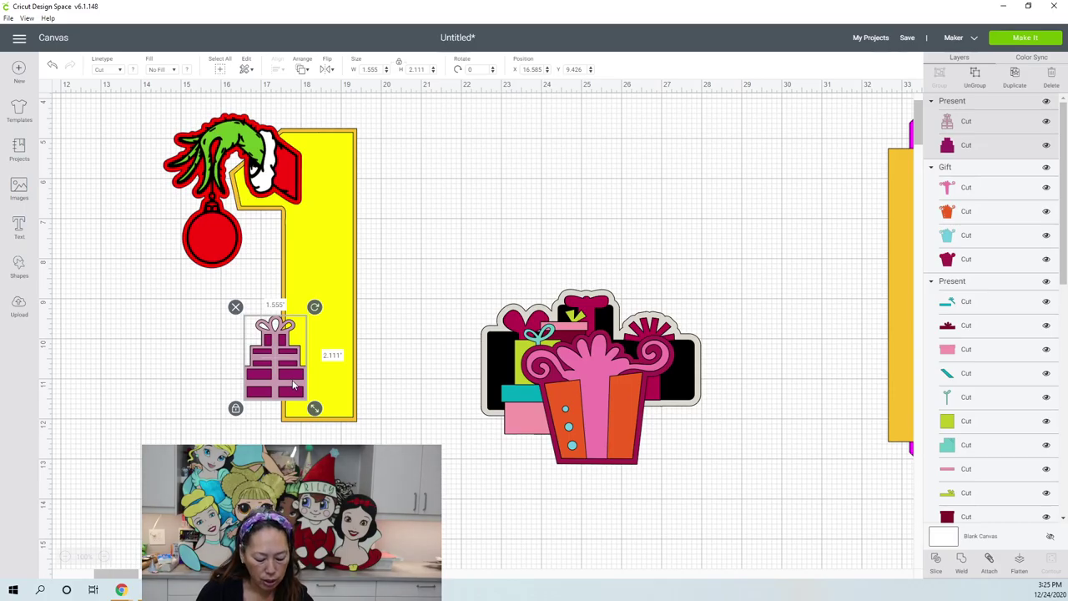
drag(293, 376, 316, 396)
- Move the orange gift aside and arrange the colorful gift pile beside the magenta stack at the base of the number 1
drag(630, 384, 695, 446)
click(499, 397)
drag(499, 396, 358, 368)
drag(280, 386, 261, 385)
drag(343, 383, 327, 381)
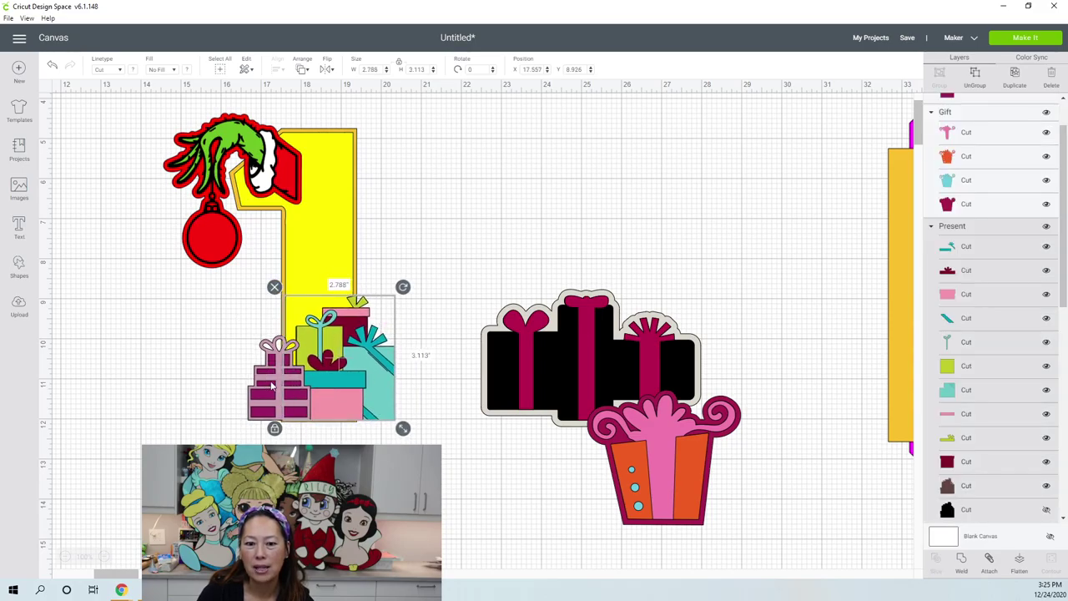
- Delete the unused black gifts image and the orange gift from the canvas
click(587, 253)
drag(541, 217, 711, 497)
key(Delete)
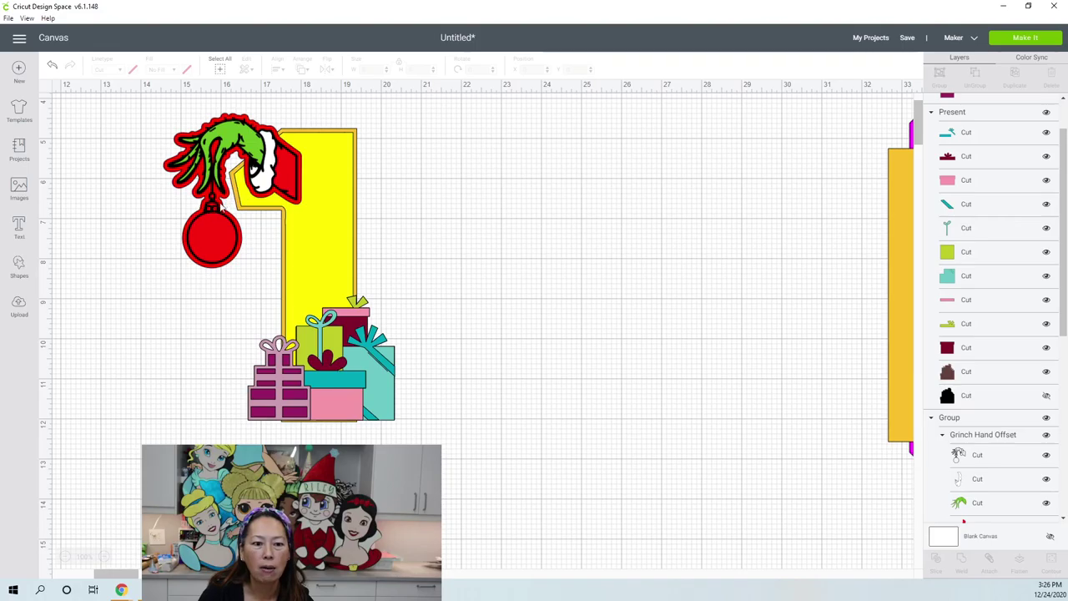
- Move the Grinch hand off the number 1 to about X 24.6 inches and insert a square covering its ornament
drag(166, 186, 554, 223)
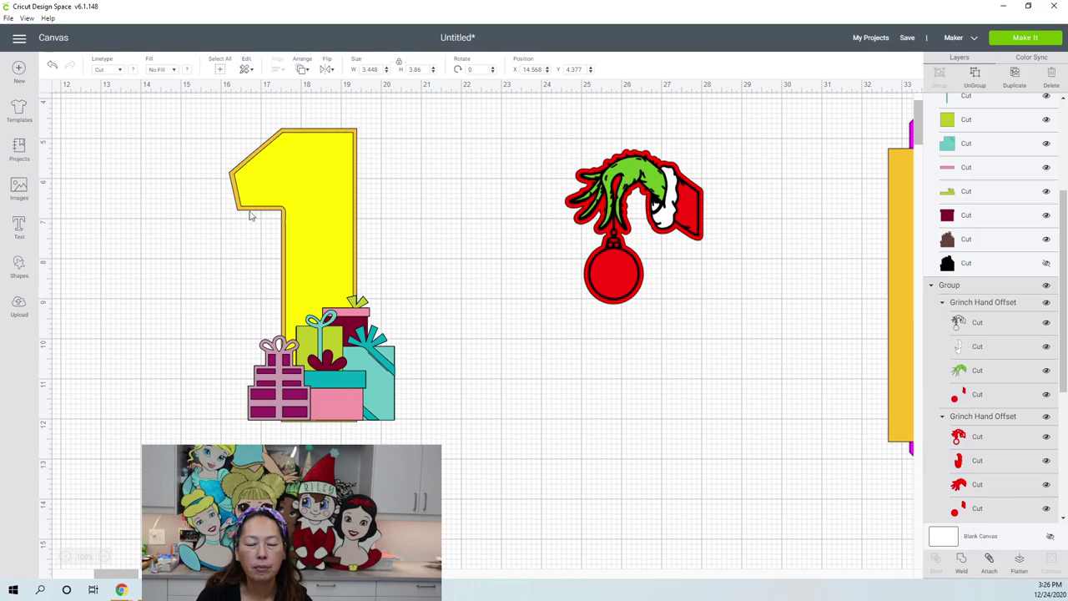
click(20, 264)
click(63, 191)
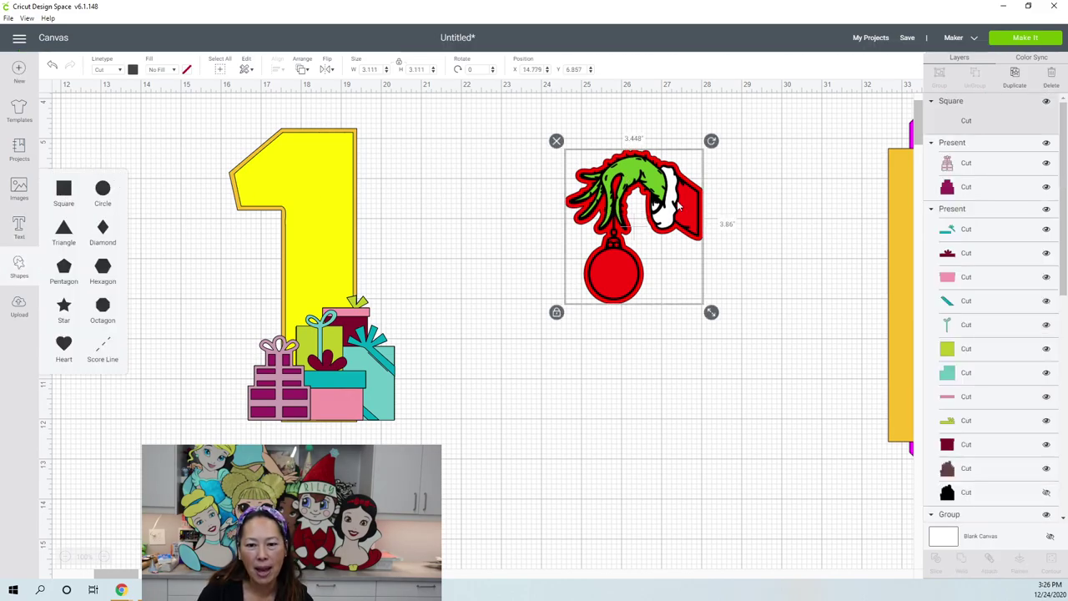
drag(211, 257, 599, 285)
click(730, 393)
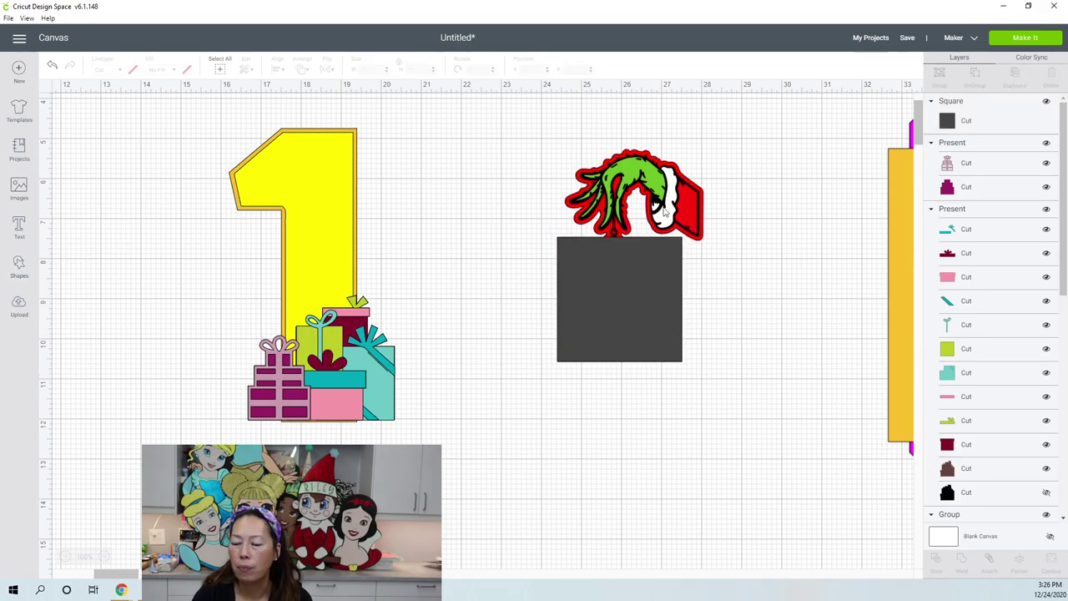
- Ungroup the Grinch hand group so the detailed hand image and its red offset image are separate
scroll(1016, 281, down, 5)
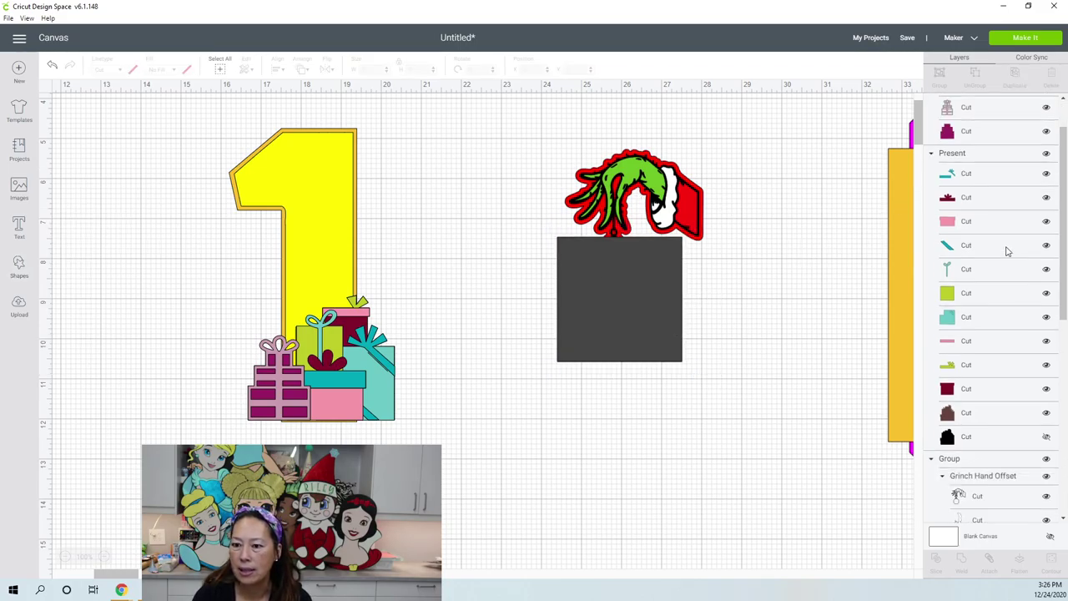
click(616, 177)
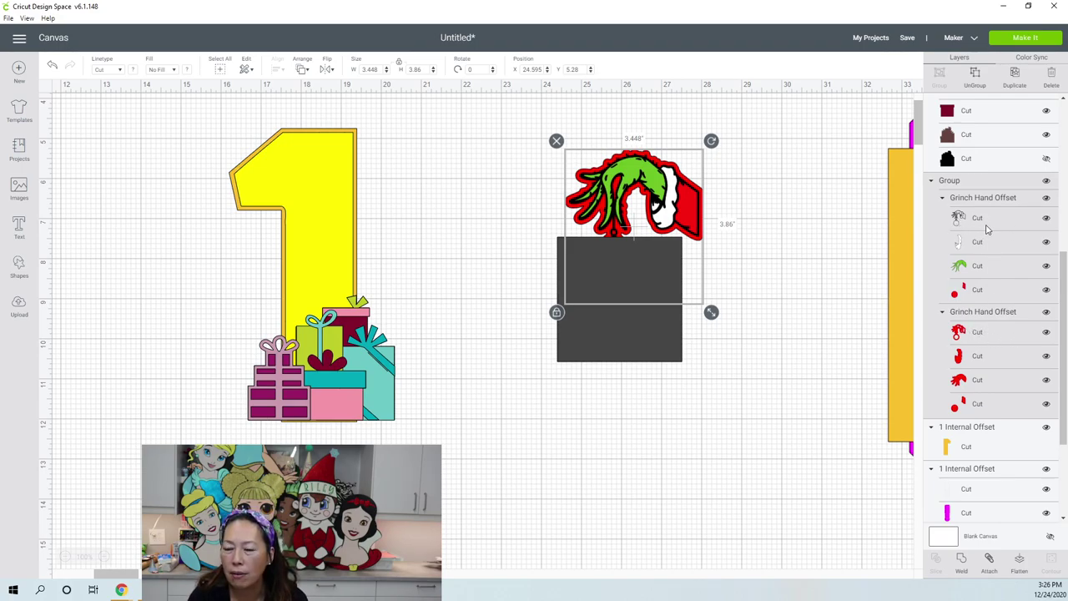
click(964, 334)
scroll(970, 240, up, 1)
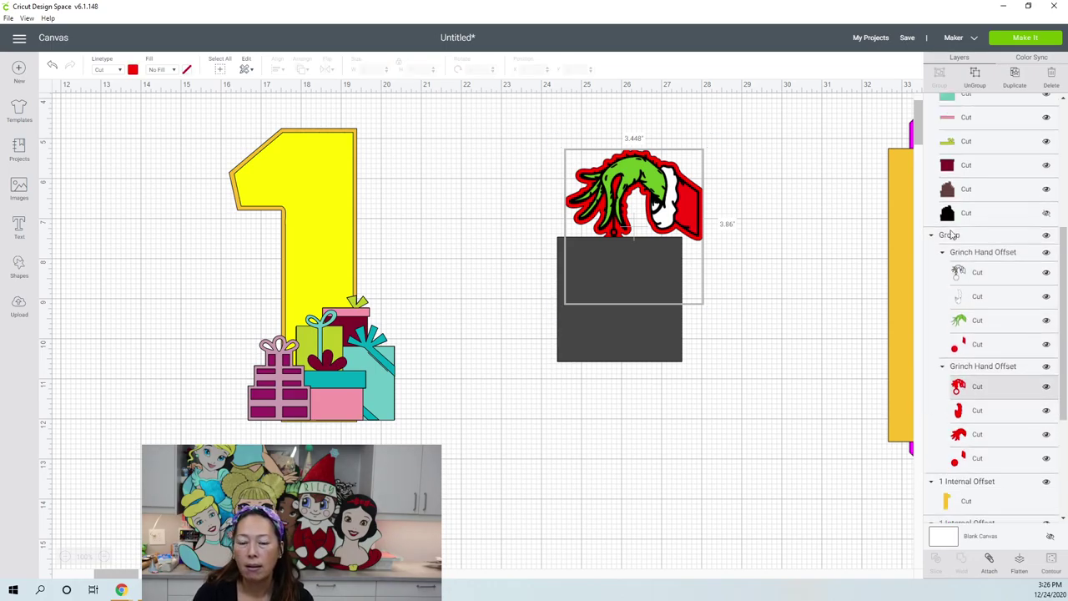
shift+click(662, 335)
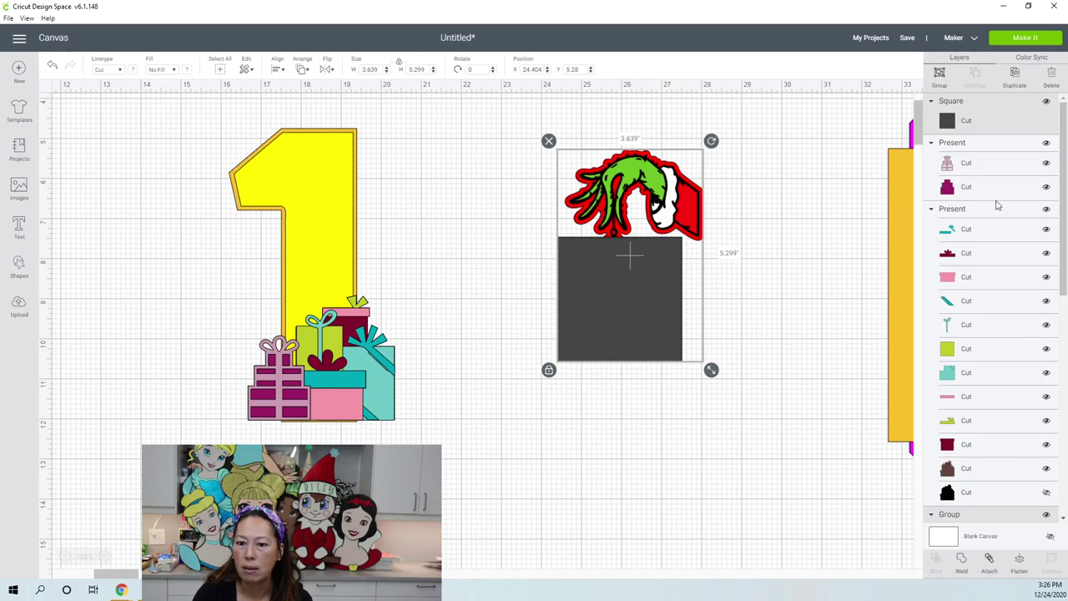
scroll(982, 218, down, 7)
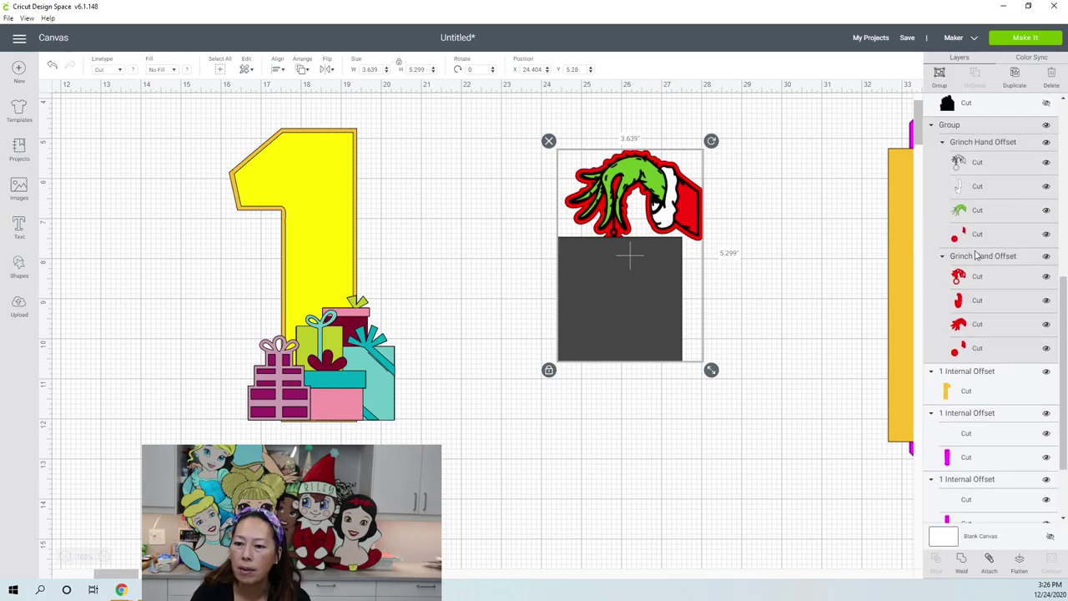
scroll(975, 196, up, 1)
click(968, 181)
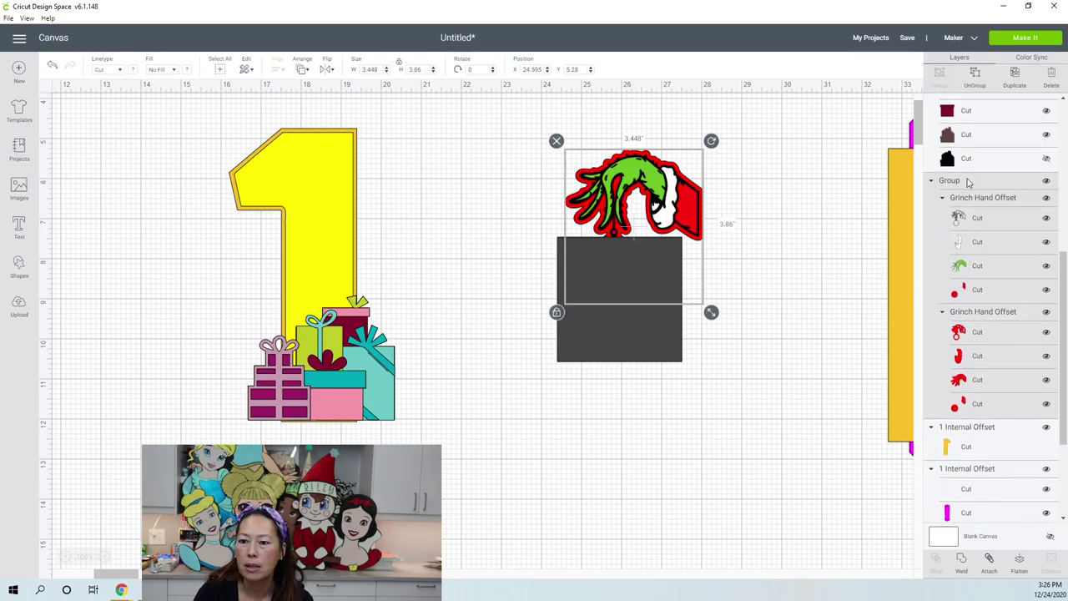
click(975, 75)
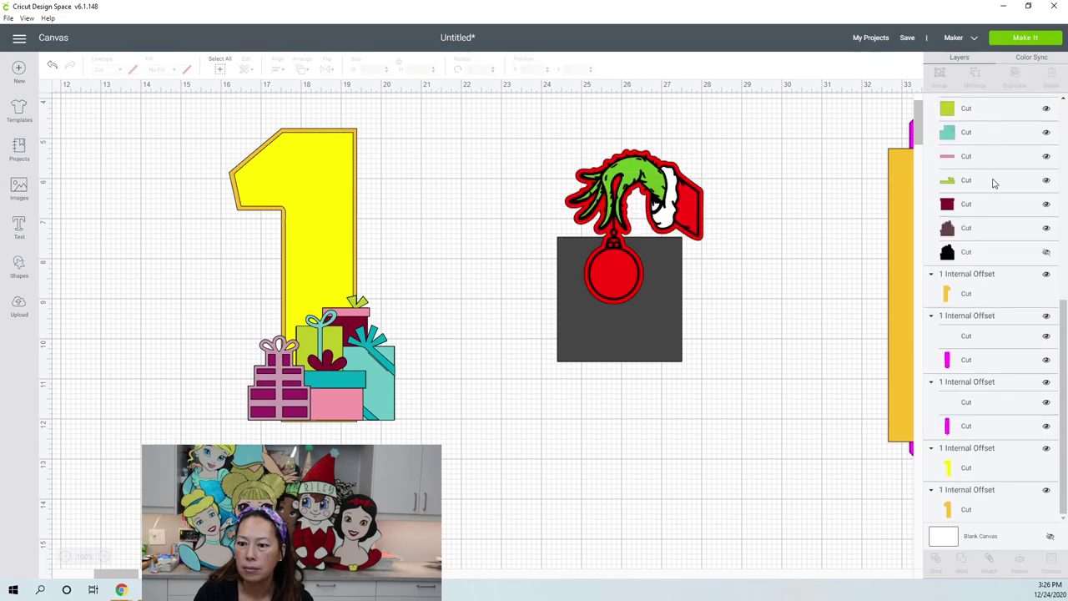
- Slice the uppermost red layer of the Grinch hand's offset image with the dark square covering the ornament
scroll(978, 238, up, 5)
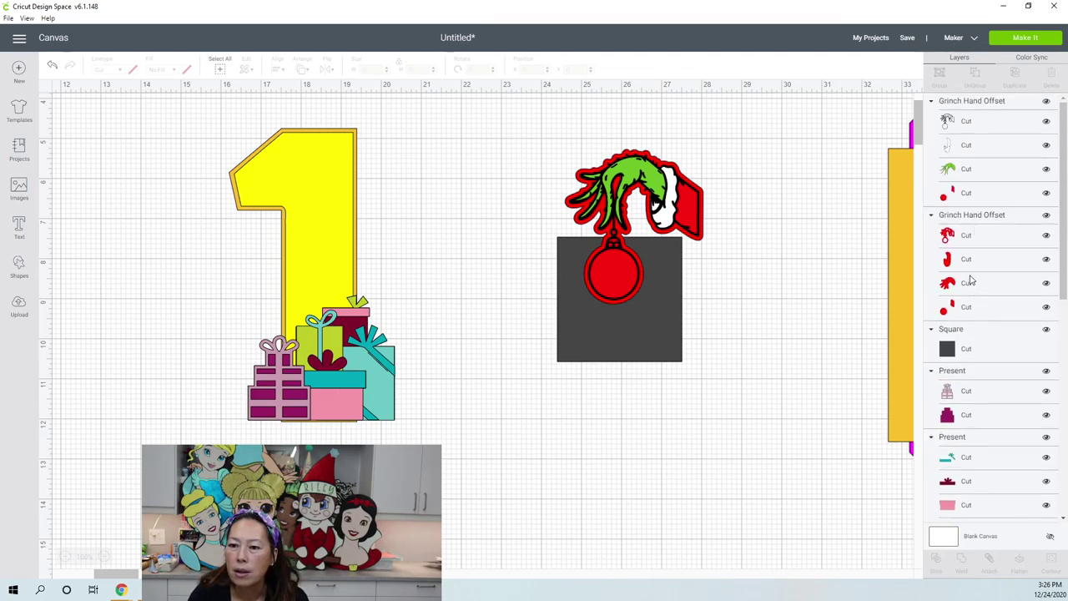
click(968, 238)
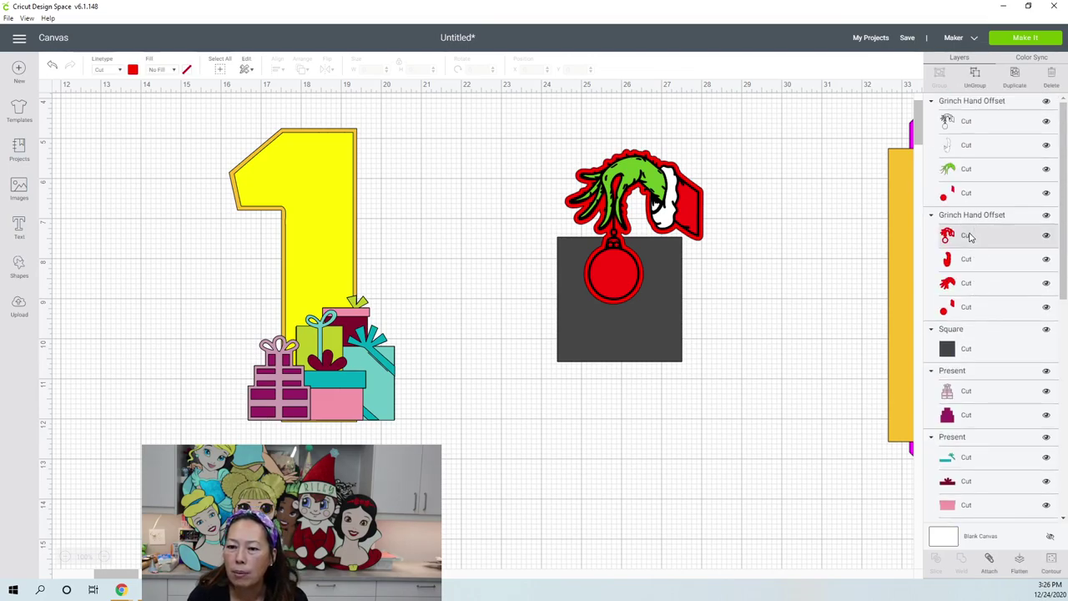
shift+click(958, 344)
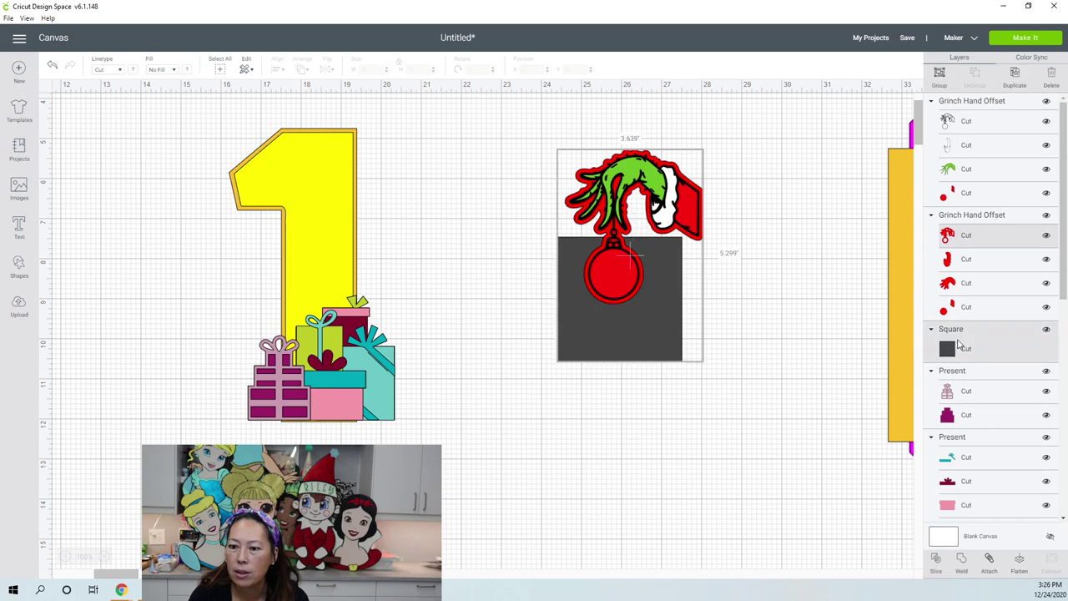
click(929, 559)
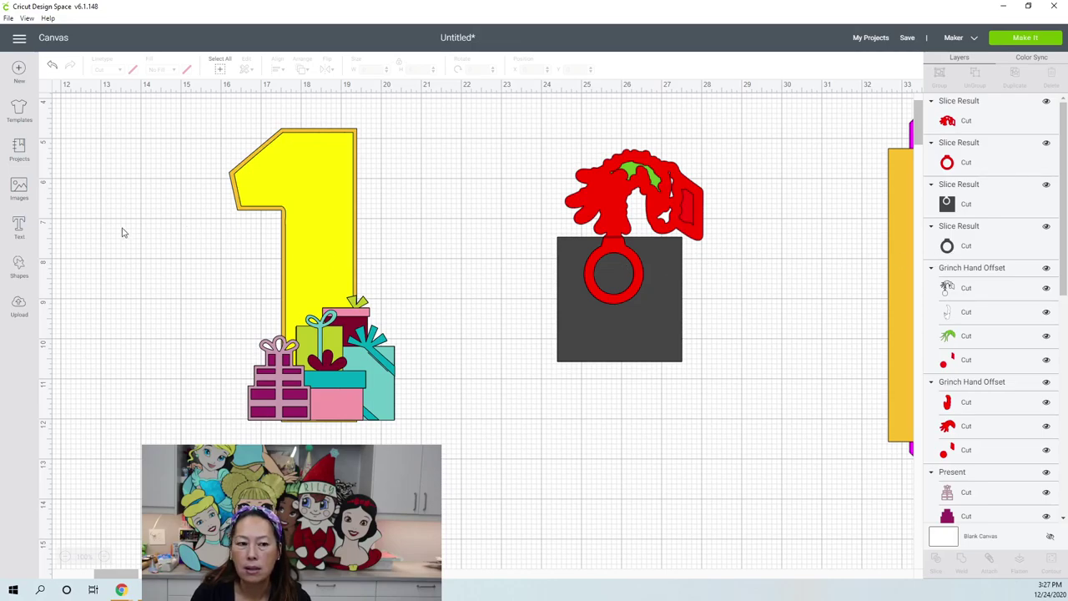
- Insert another square over the ornament and slice the Grinch hand's black outline layer with it
click(17, 266)
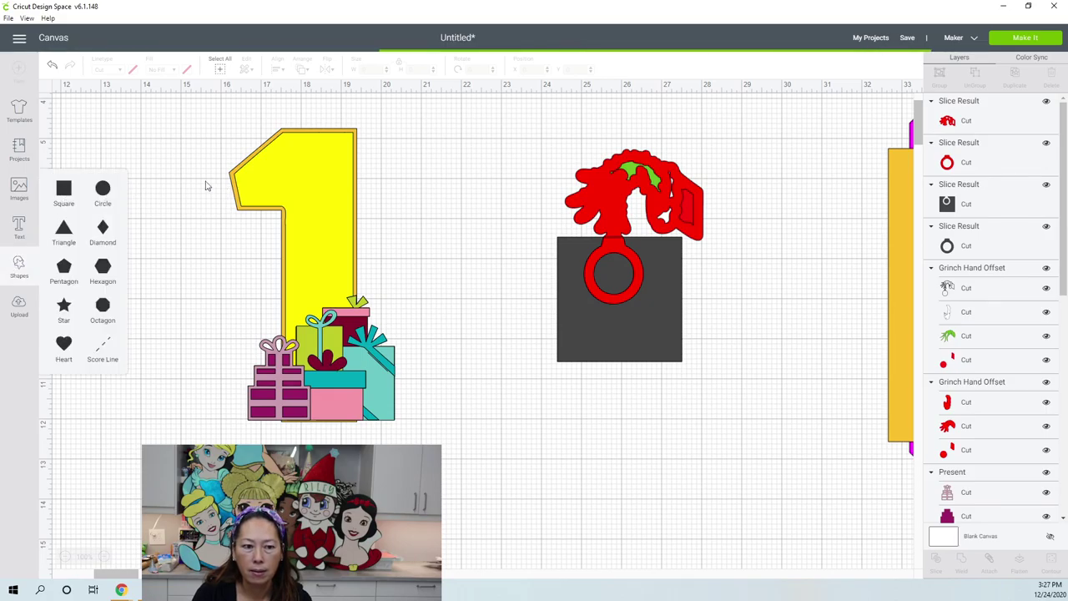
drag(241, 257, 611, 269)
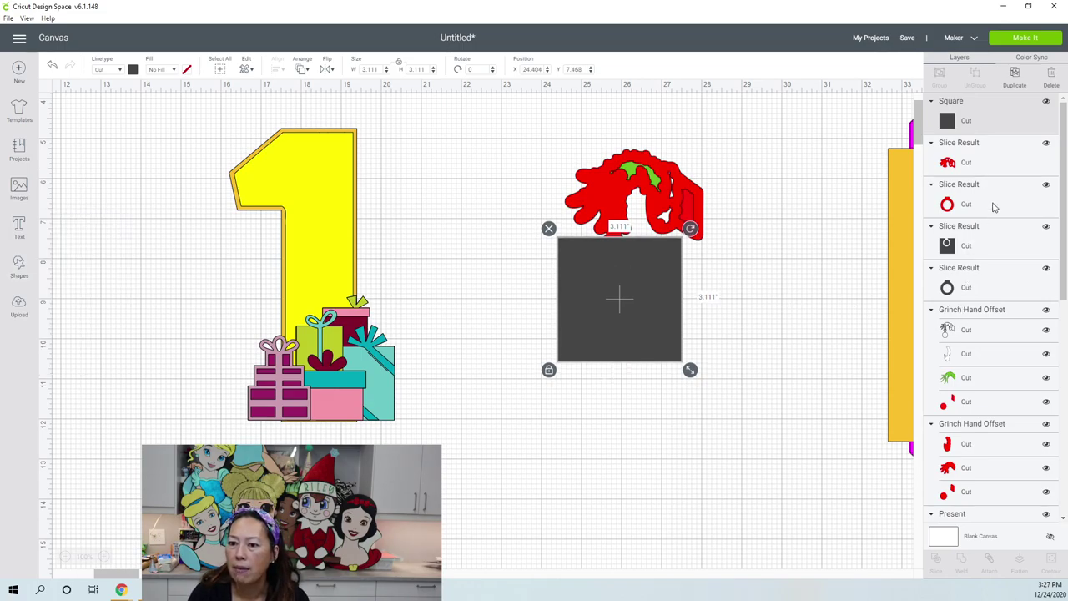
scroll(1003, 199, down, 1)
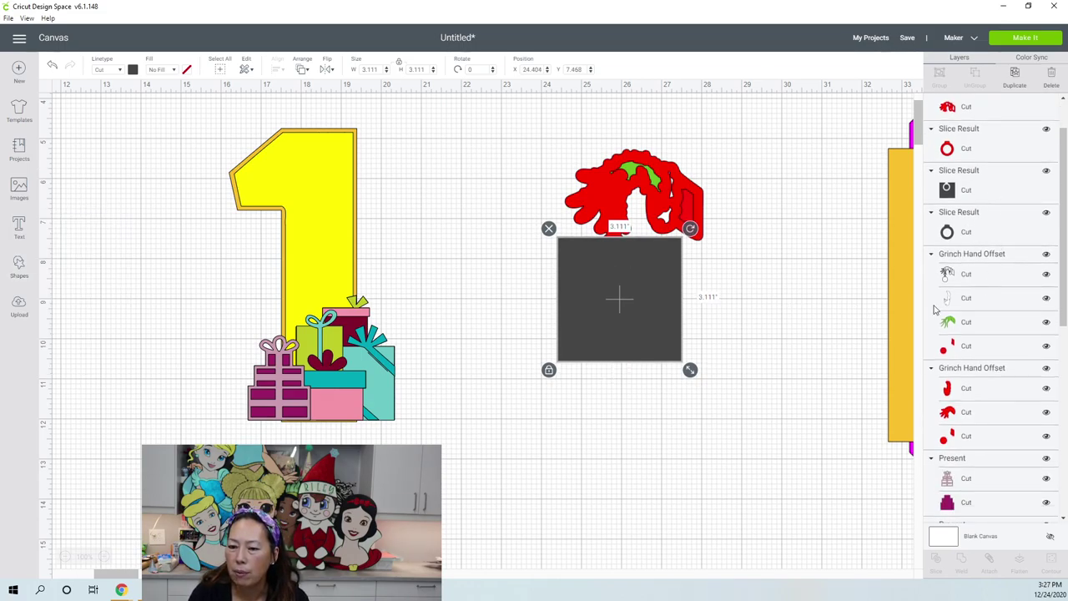
shift+click(972, 275)
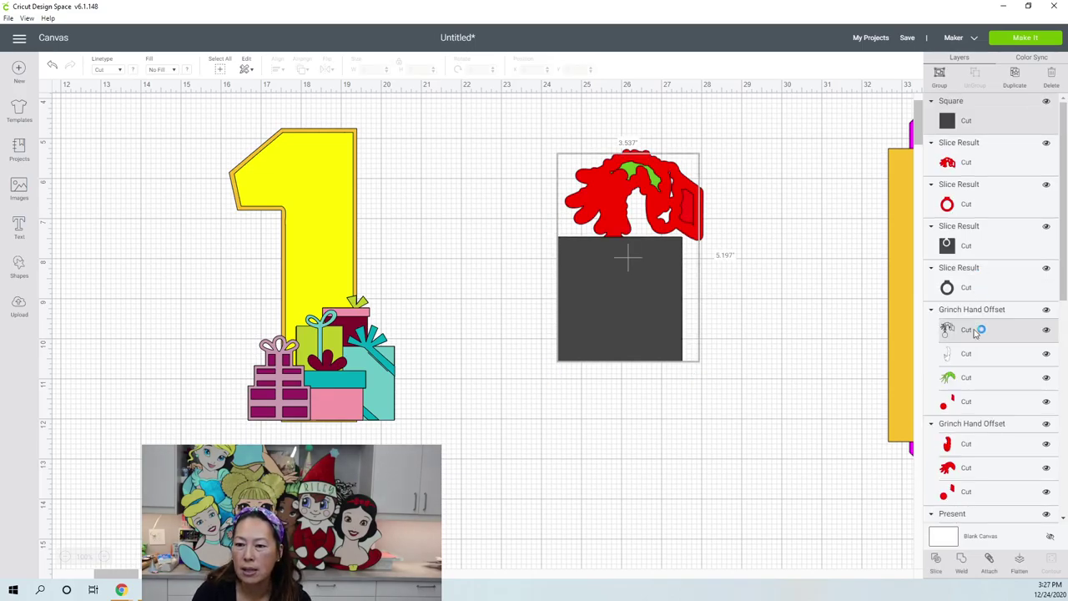
click(823, 399)
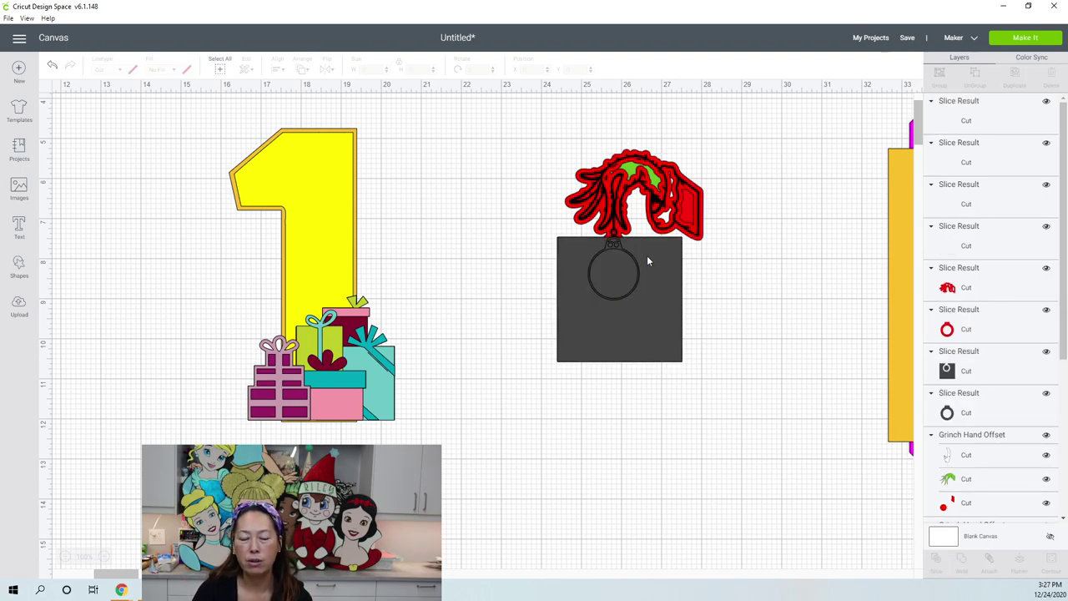
- Pull the sliced squares and ornament outlines away from the Grinch hand, and delete the dark gray duplicate outline
drag(648, 262, 672, 402)
drag(657, 260, 736, 495)
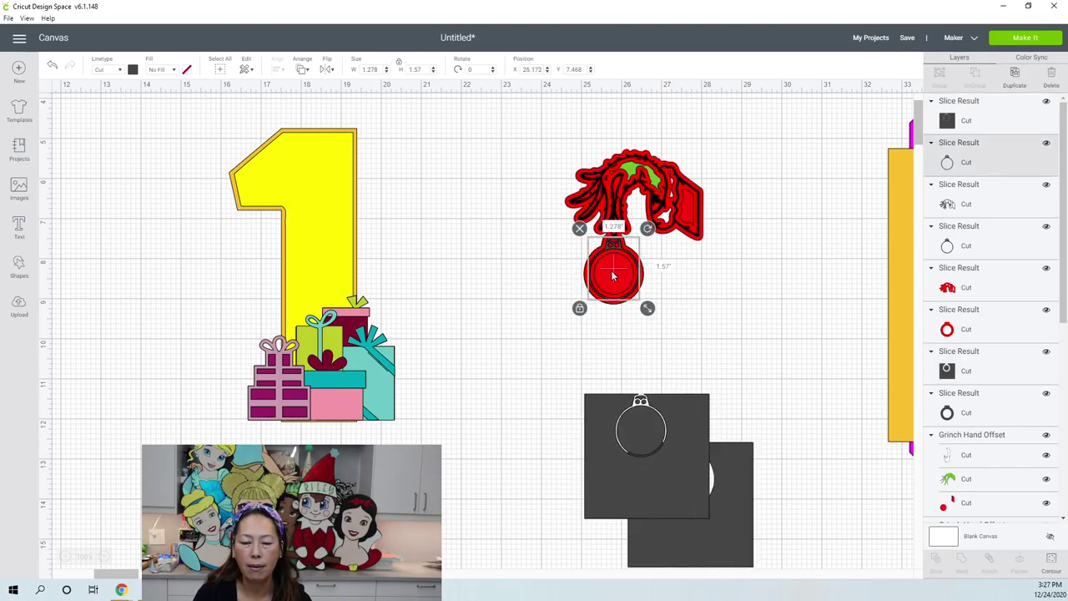
drag(612, 276, 523, 314)
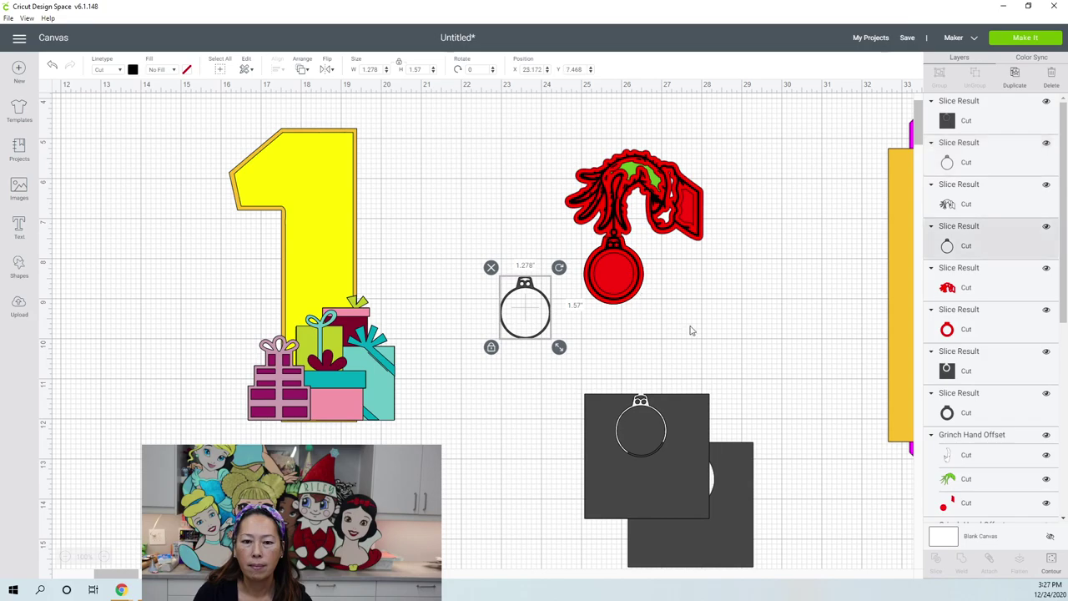
drag(615, 275, 715, 344)
click(537, 301)
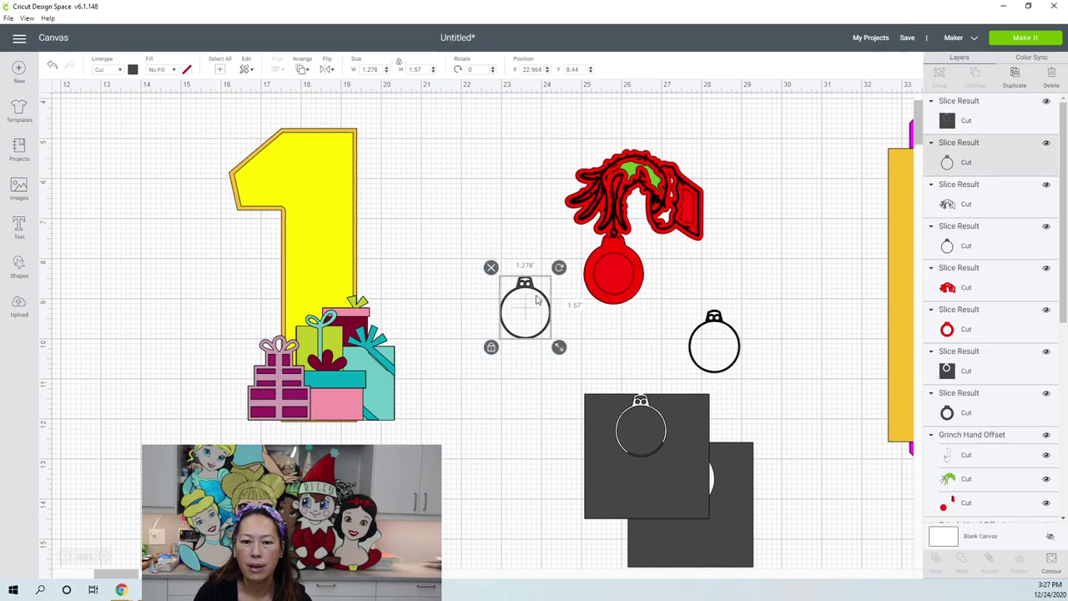
key(Delete)
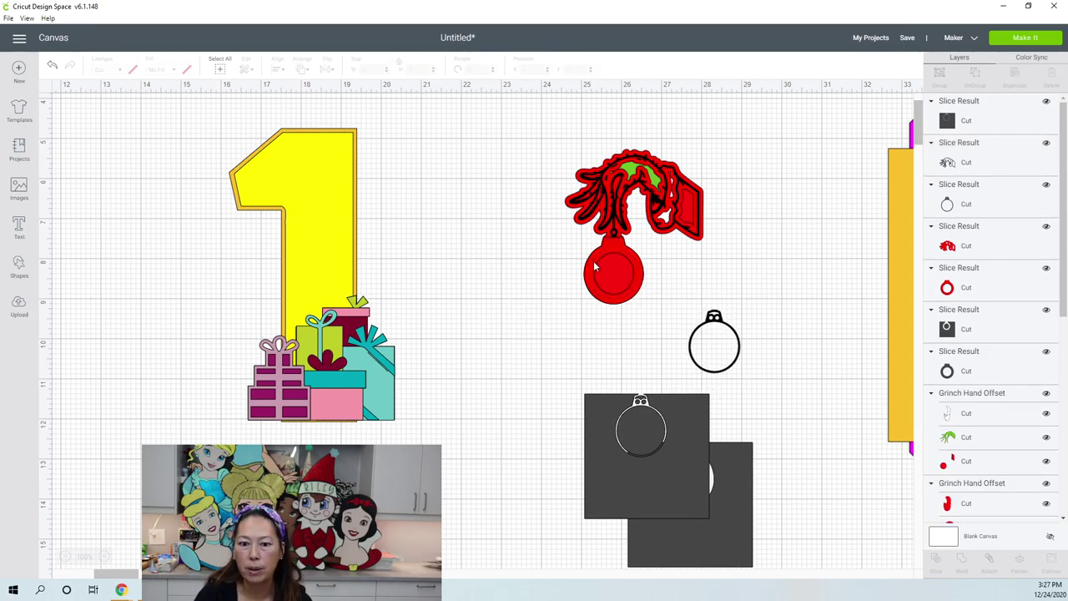
- Move the red ornament ring away from the Grinch hand and place the dark ring around the black ornament outline
click(647, 261)
drag(647, 261, 569, 325)
drag(642, 269, 742, 343)
click(740, 342)
click(771, 331)
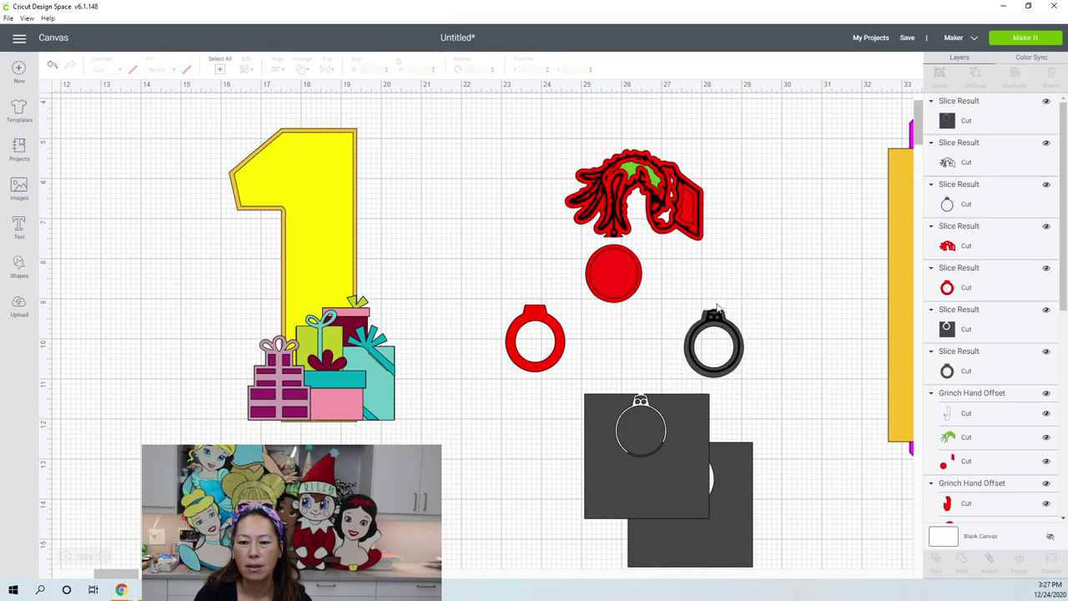
- Delete the red ornament ring that was sliced from the hand's offset
drag(478, 258, 618, 347)
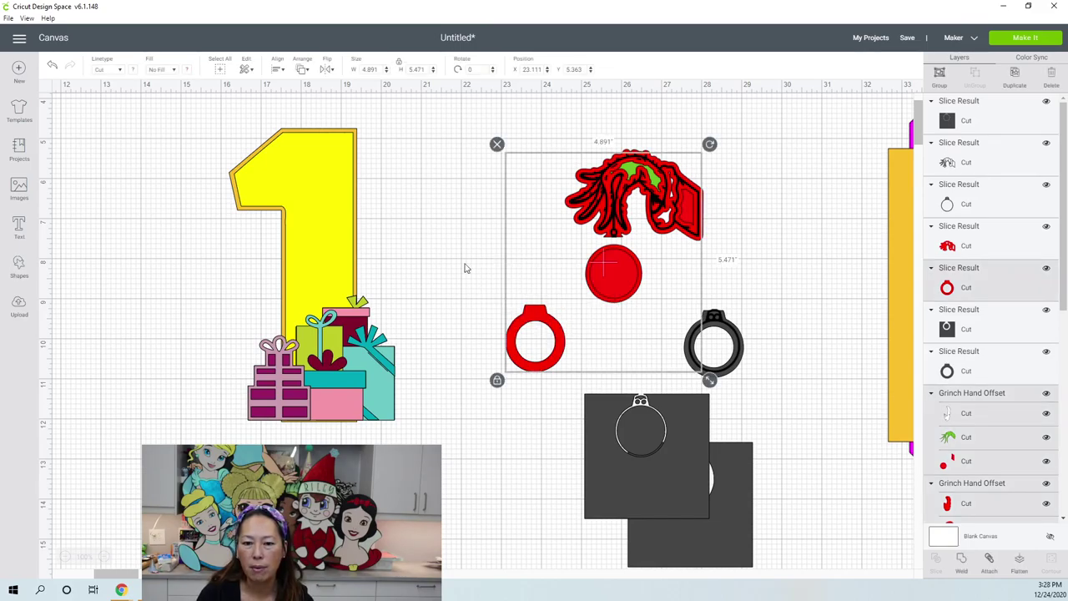
click(480, 308)
click(532, 317)
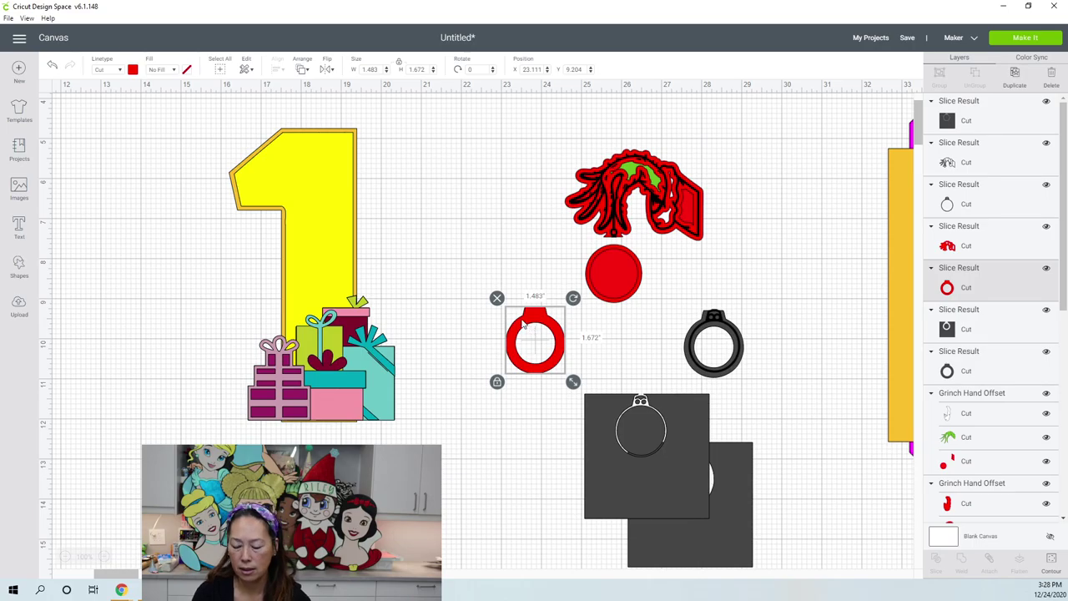
key(Delete)
- Move the colored hand fills off the black outline and delete the remaining red offset layers with their ornament circle
click(614, 272)
drag(613, 273, 692, 224)
click(657, 200)
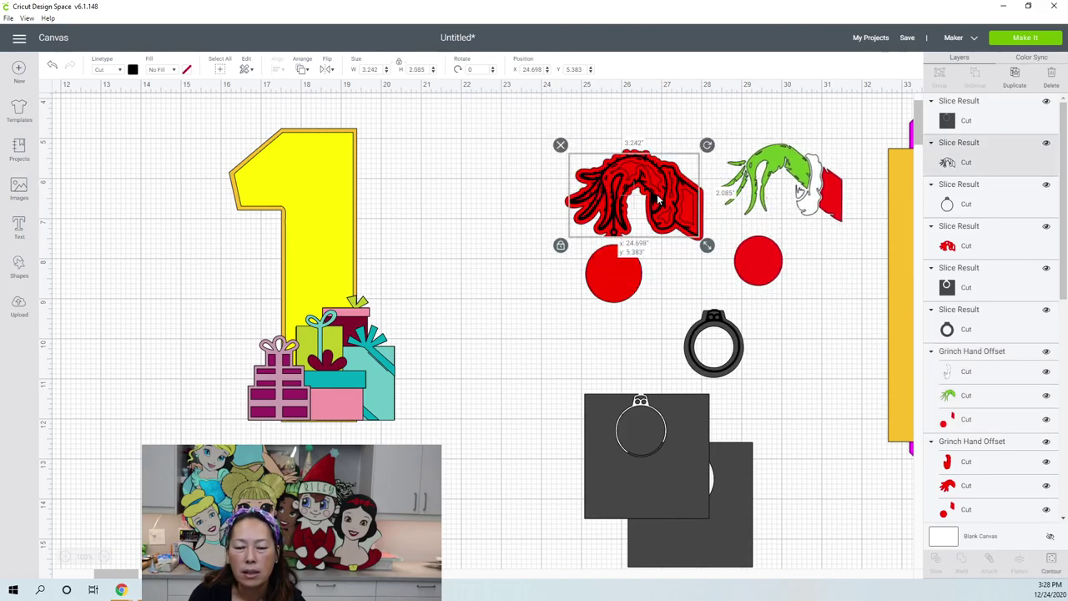
drag(607, 270, 473, 286)
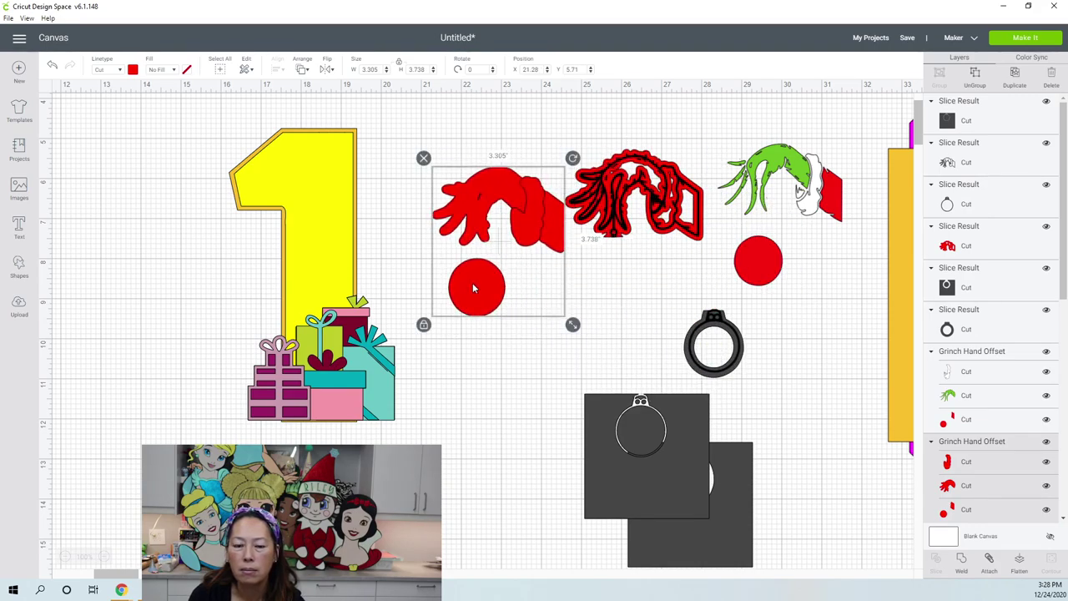
click(424, 158)
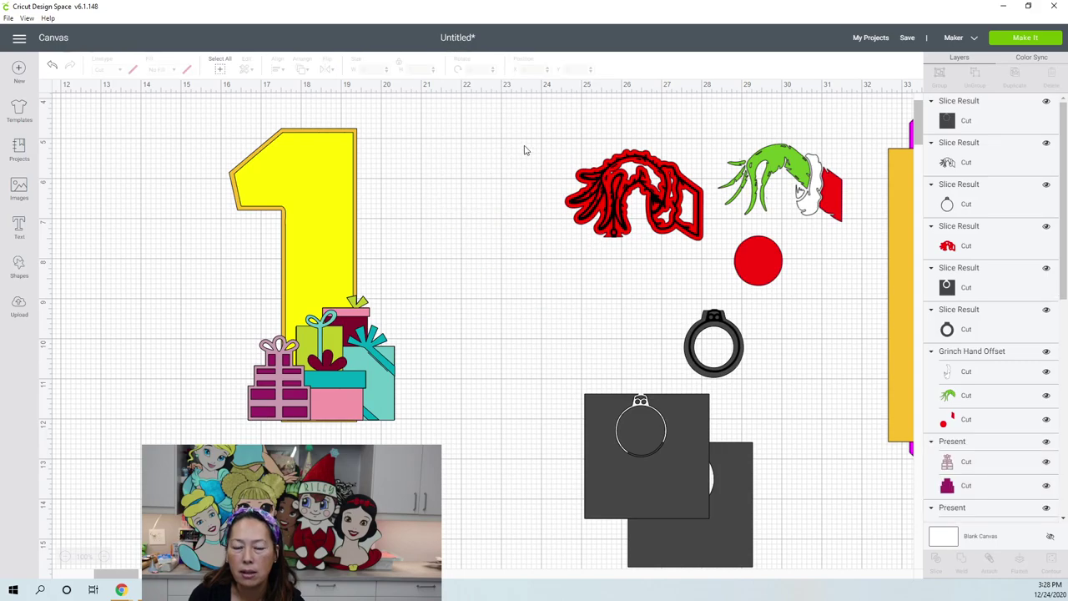
- Move the colored fills and red ornament circle between the number 1 and the outlined hand, and ungroup their layers
drag(783, 186, 679, 197)
click(628, 274)
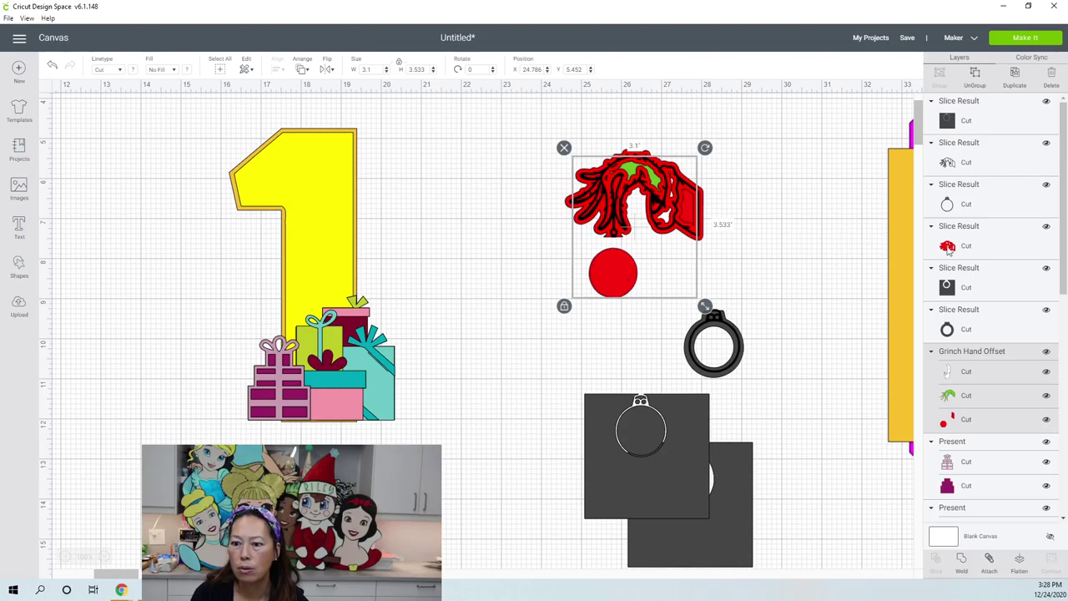
drag(612, 284, 483, 354)
click(976, 75)
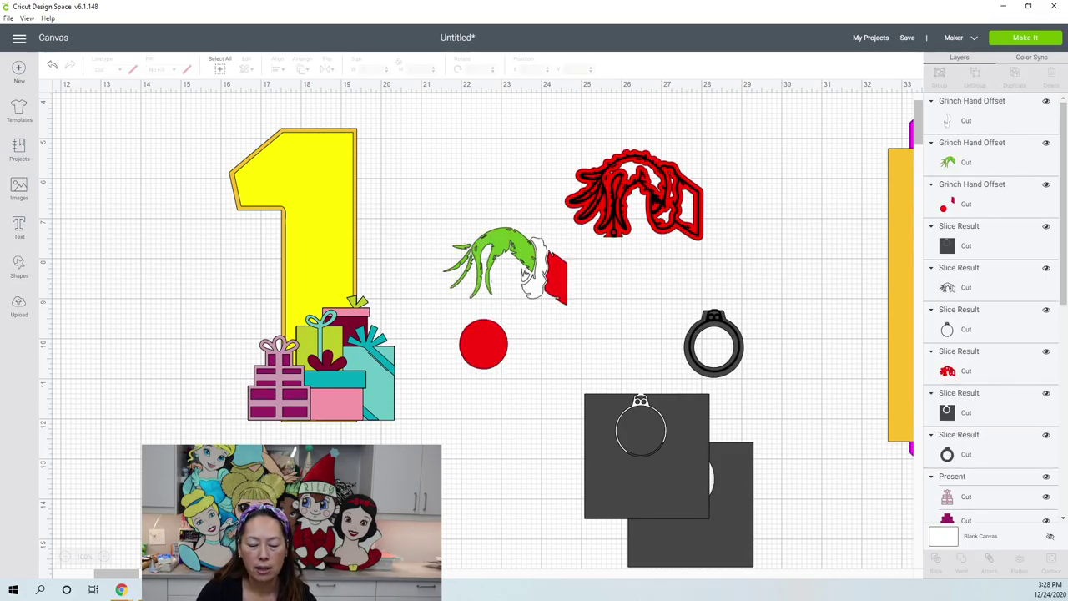
- Insert a circle shape over the green Grinch hand layer
click(105, 557)
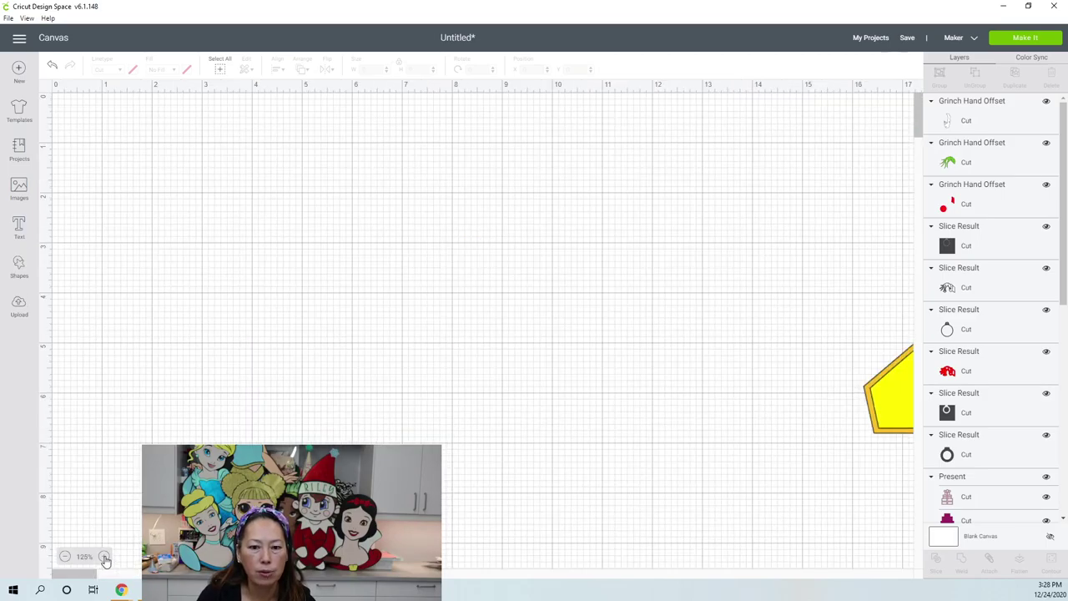
click(104, 558)
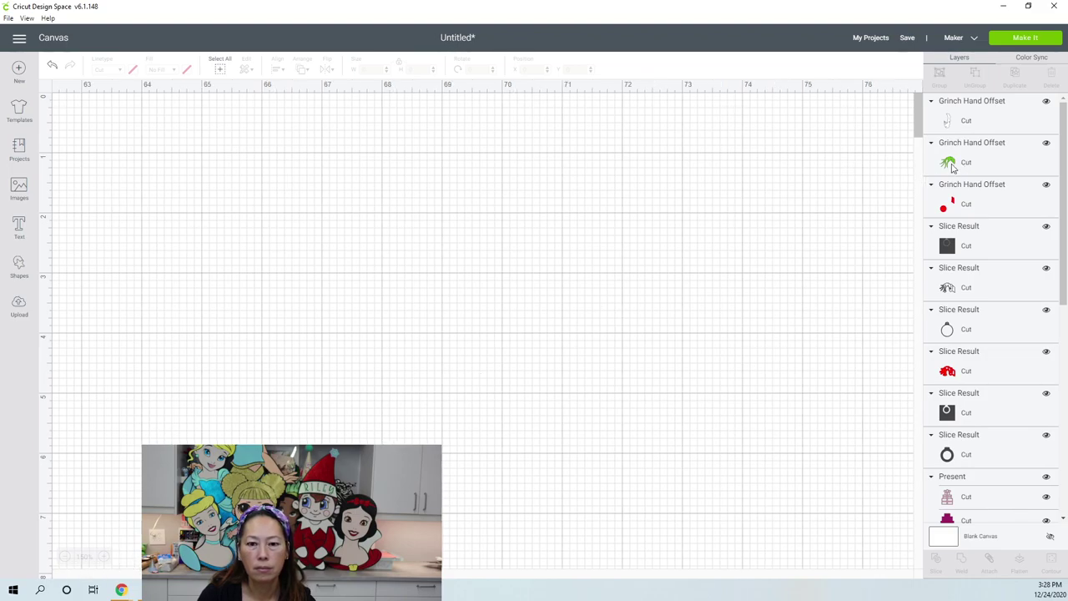
click(981, 155)
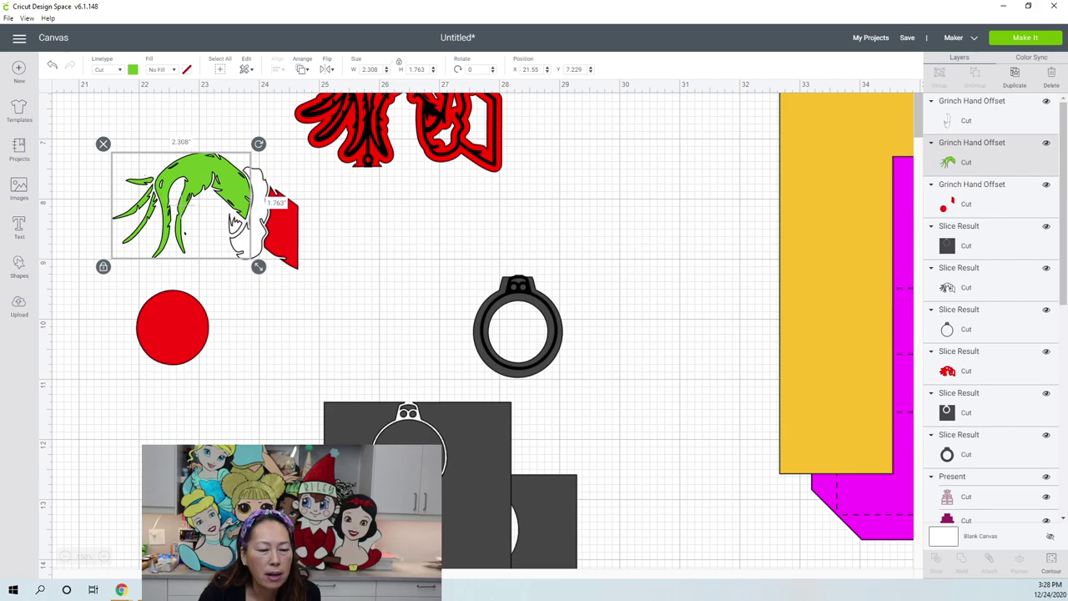
click(104, 557)
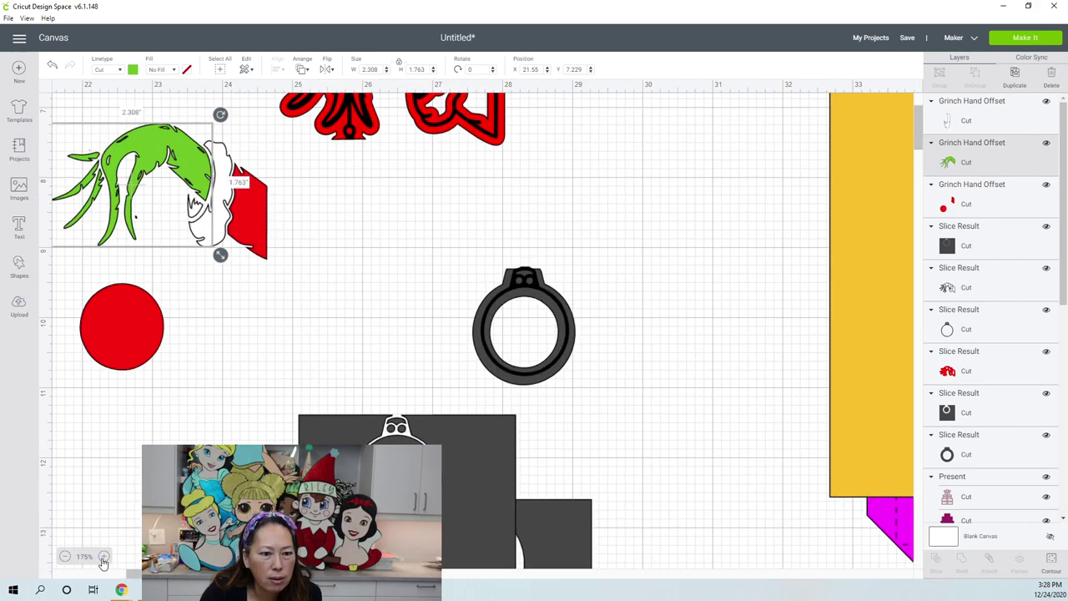
click(104, 557)
click(265, 320)
click(157, 185)
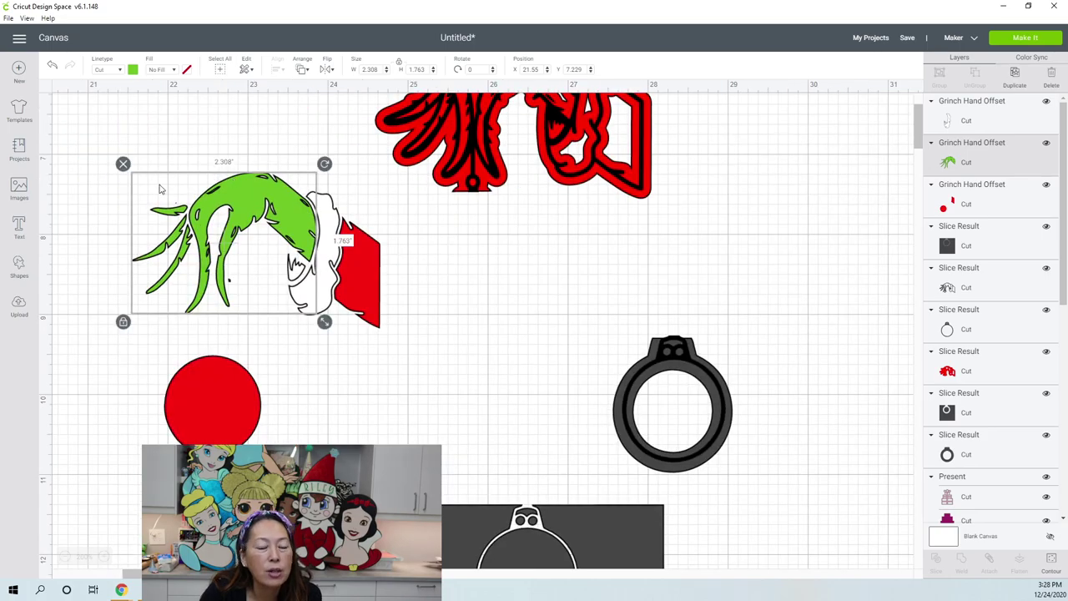
click(18, 267)
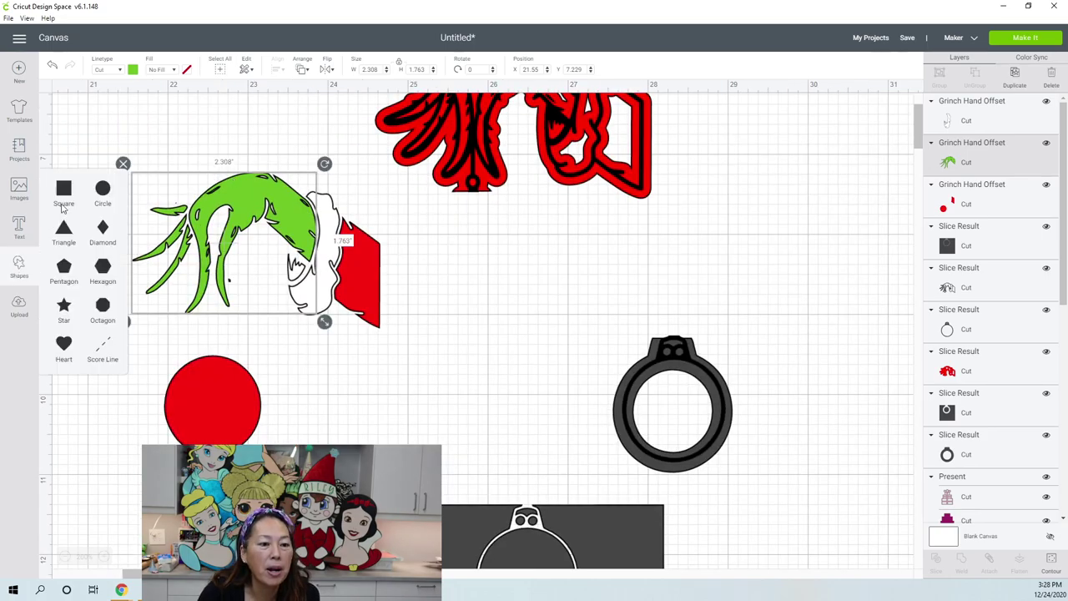
click(100, 190)
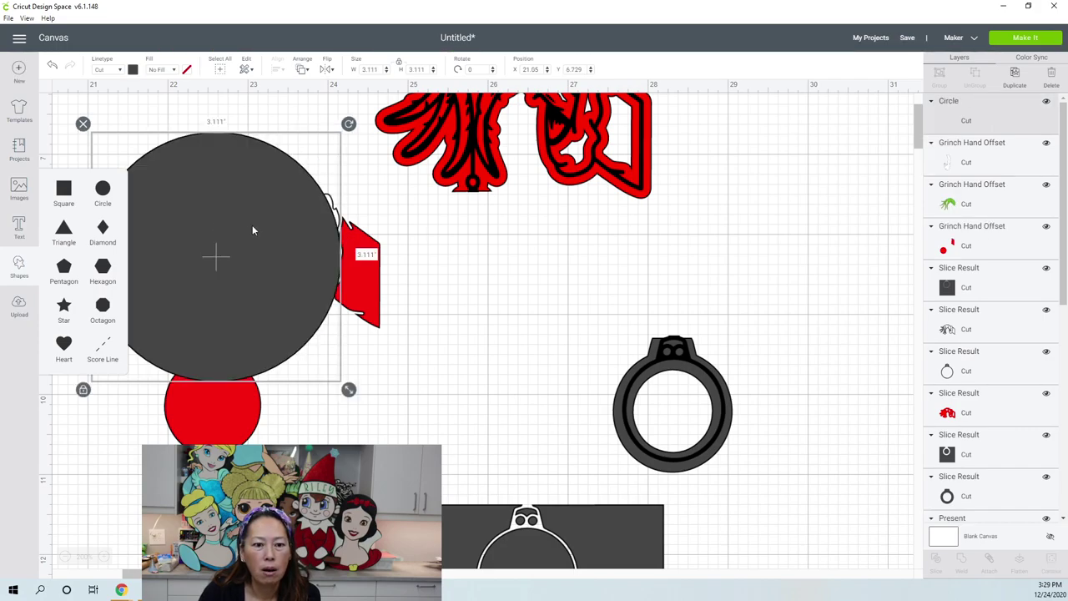
- Shrink the circle to a small oval about 0.139 by 0.083 inches over the finger-base gap and add a copy rotated about 75° below it
drag(252, 230, 417, 281)
drag(514, 442, 192, 211)
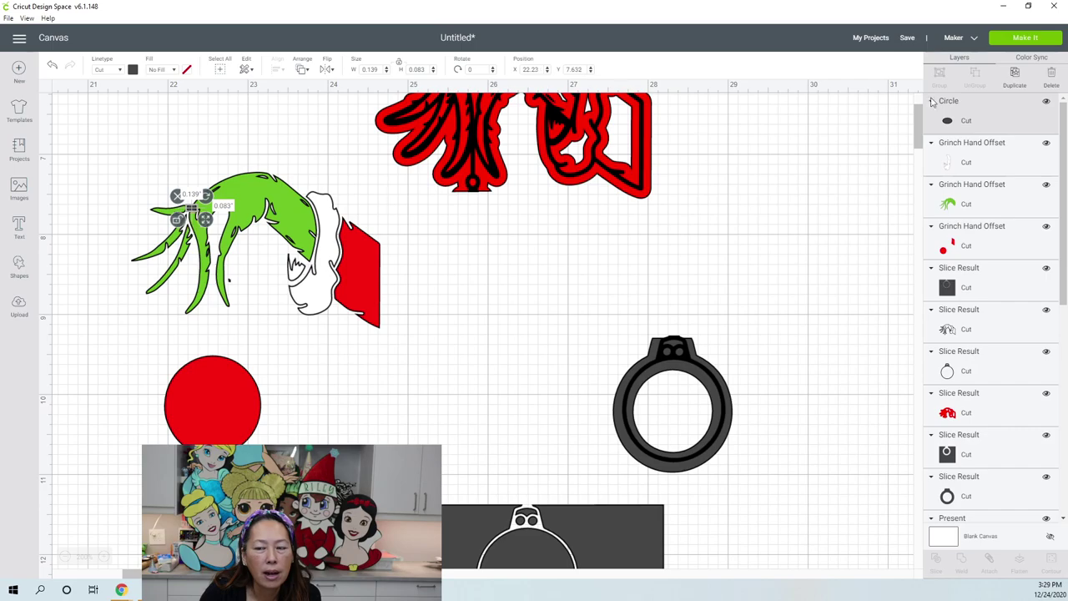
click(1016, 77)
drag(216, 233, 194, 215)
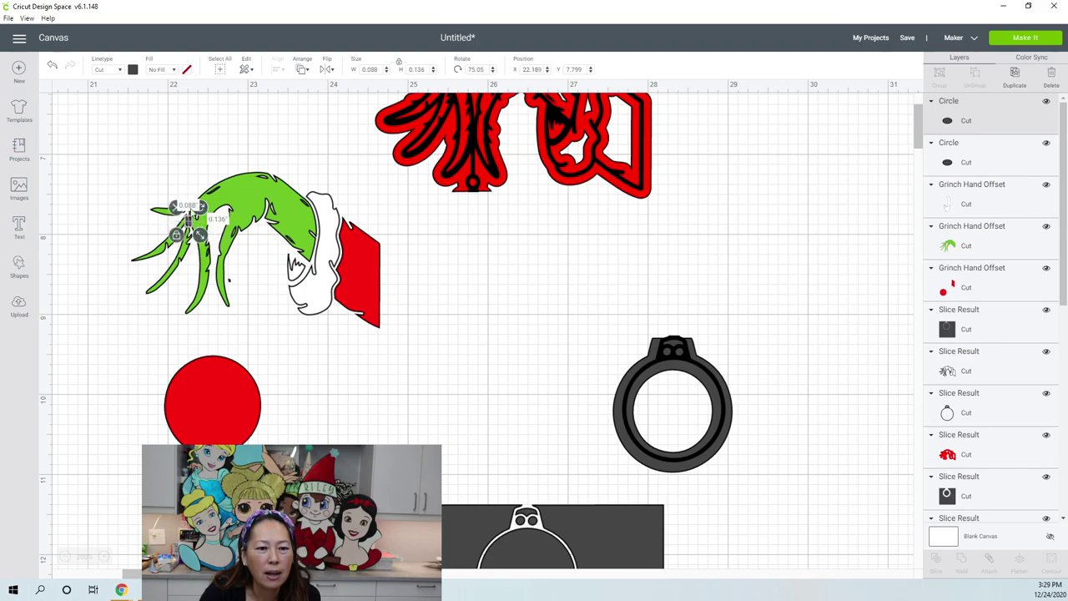
click(467, 269)
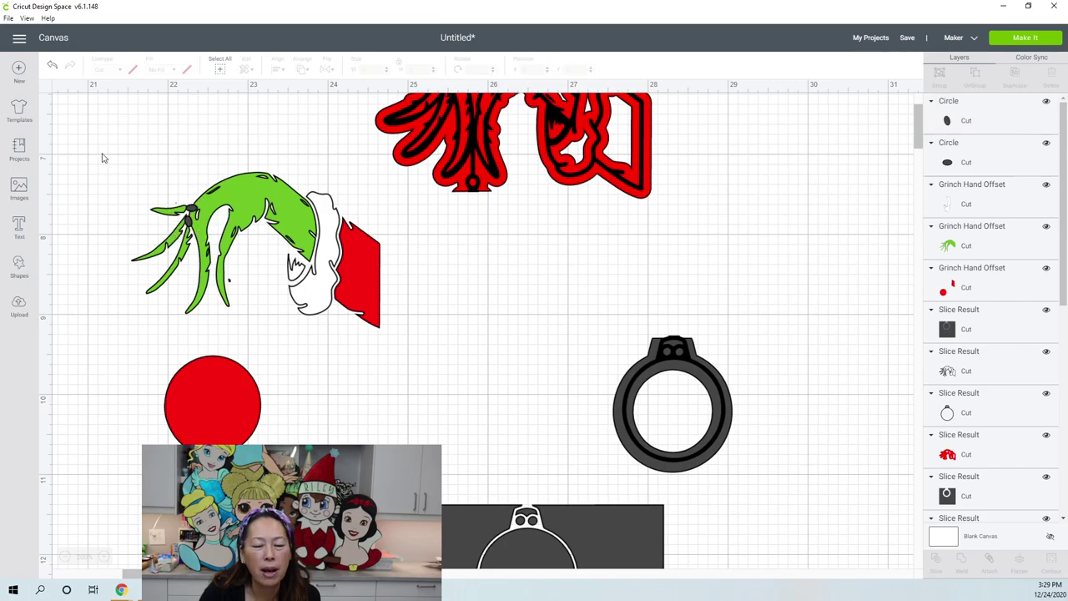
- Weld the two small ovals to the green Grinch hand layer only
drag(75, 149, 222, 249)
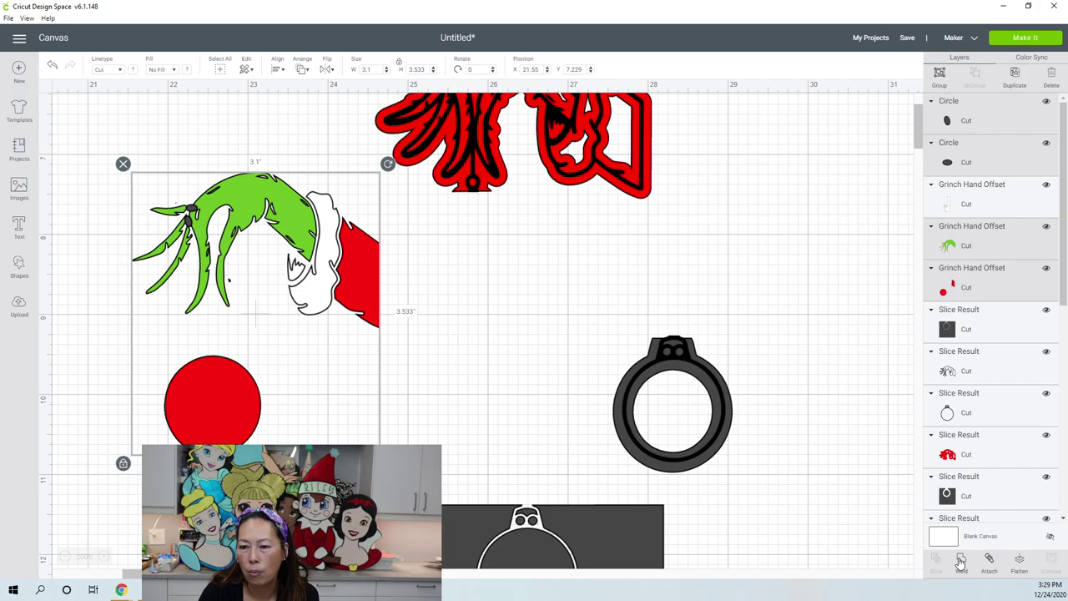
click(950, 244)
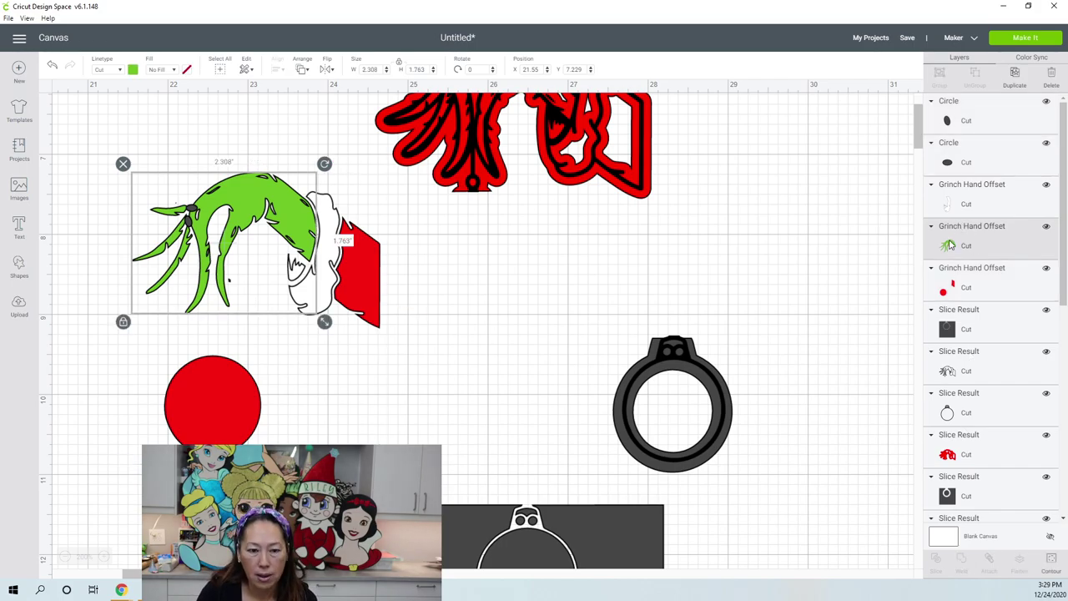
shift+click(984, 157)
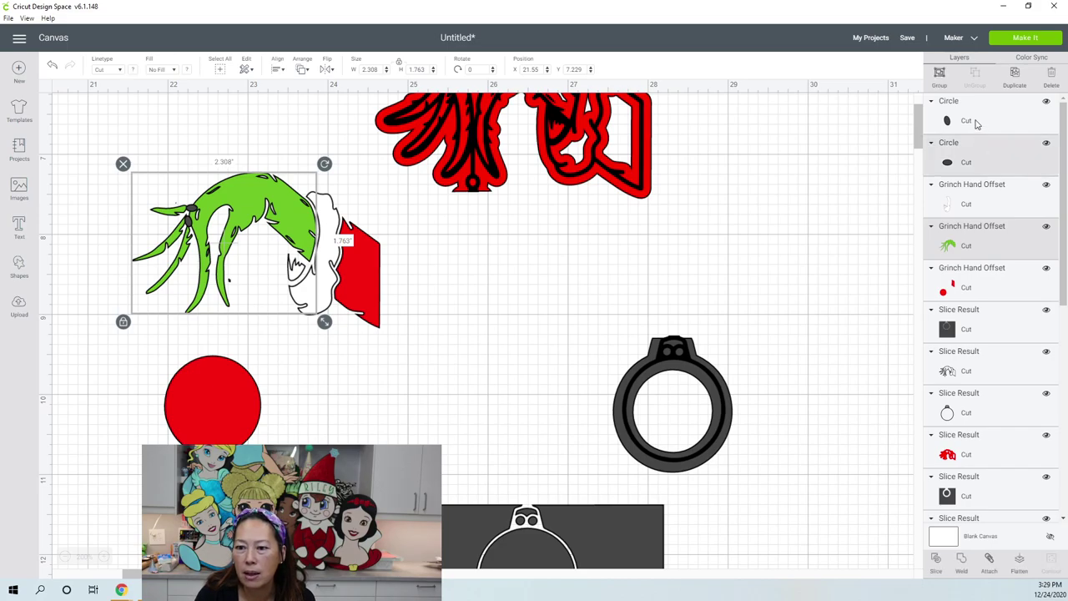
shift+click(983, 121)
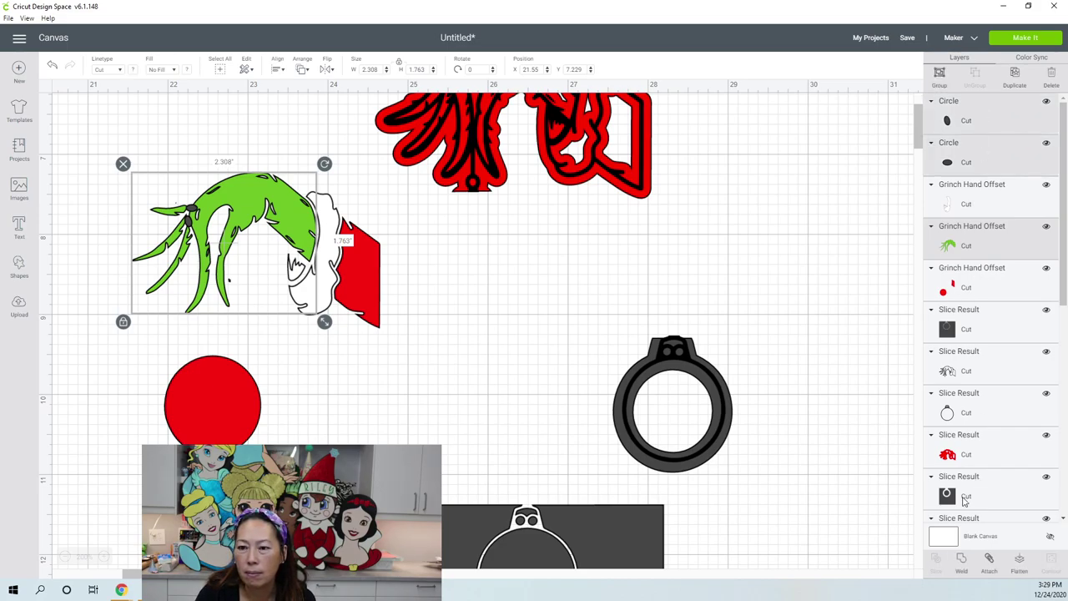
click(963, 563)
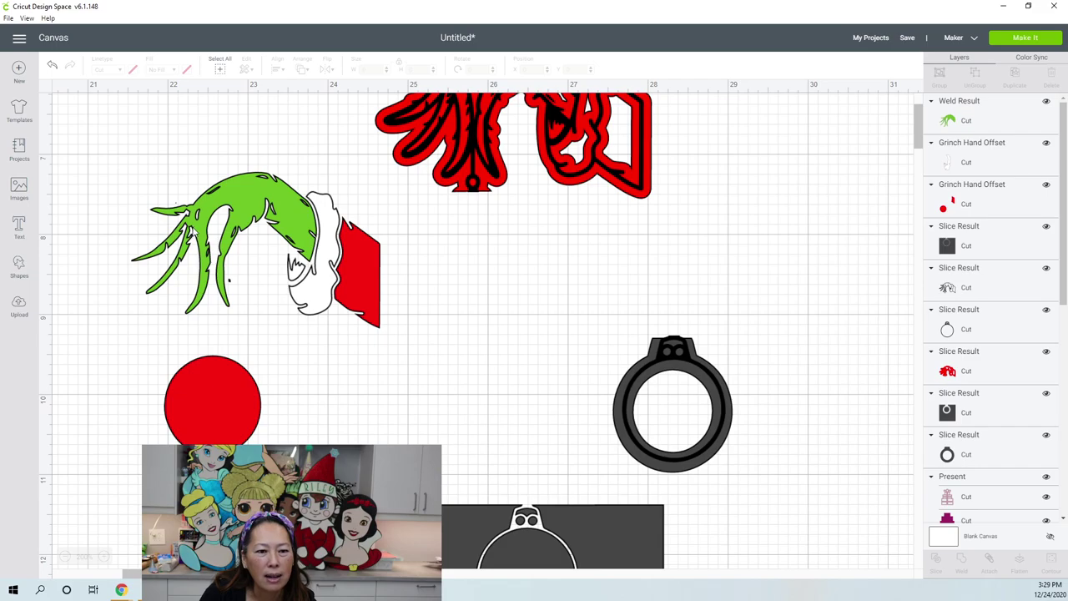
- Insert another circle, unlock its proportions and shrink it to an oval about 0.153 by 0.056 inches over the upper finger gap
click(19, 266)
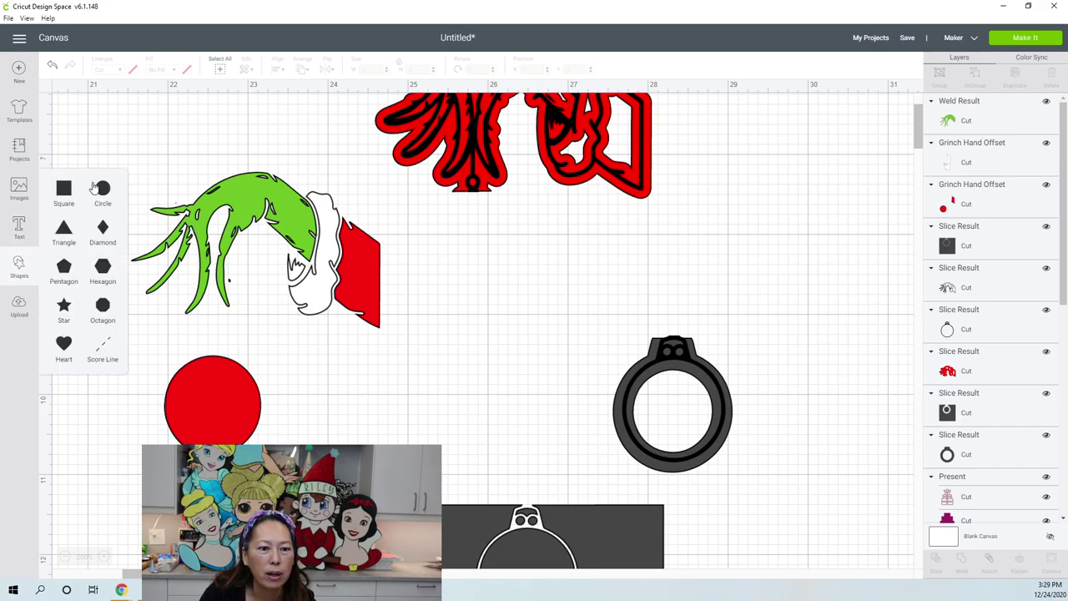
click(102, 191)
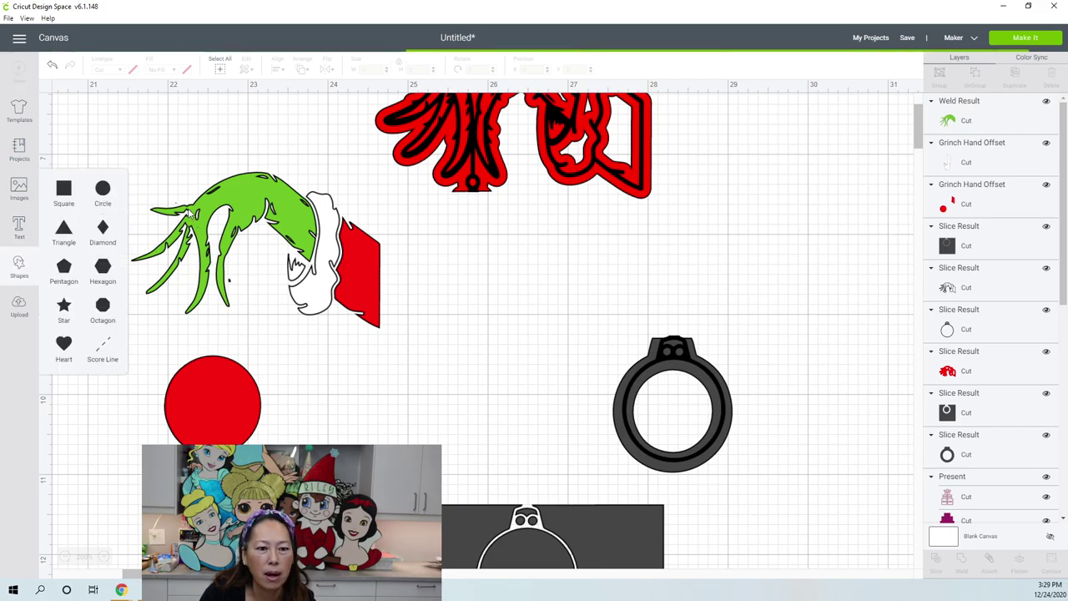
drag(389, 430, 183, 224)
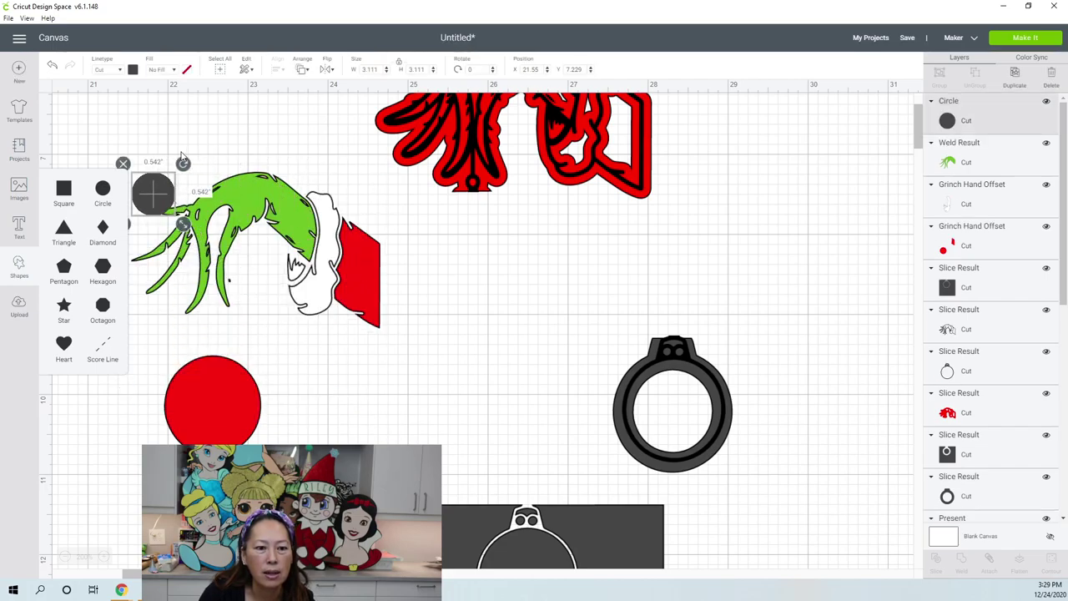
click(219, 117)
click(153, 202)
click(122, 224)
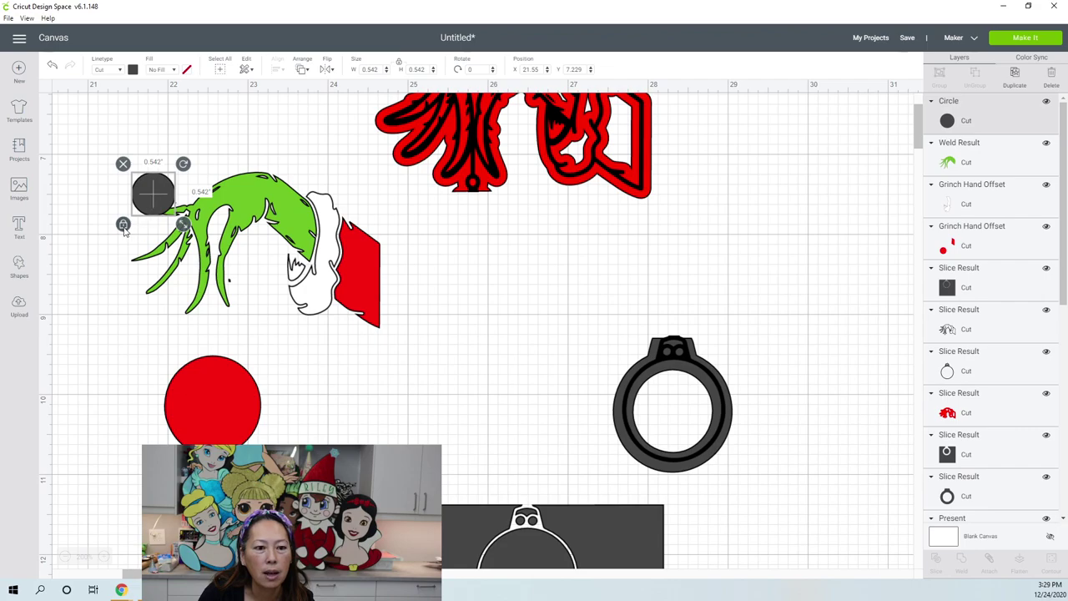
mouse_move(183, 224)
mouse_down()
mouse_move(169, 193)
mouse_move(140, 180)
mouse_move(190, 208)
mouse_up()
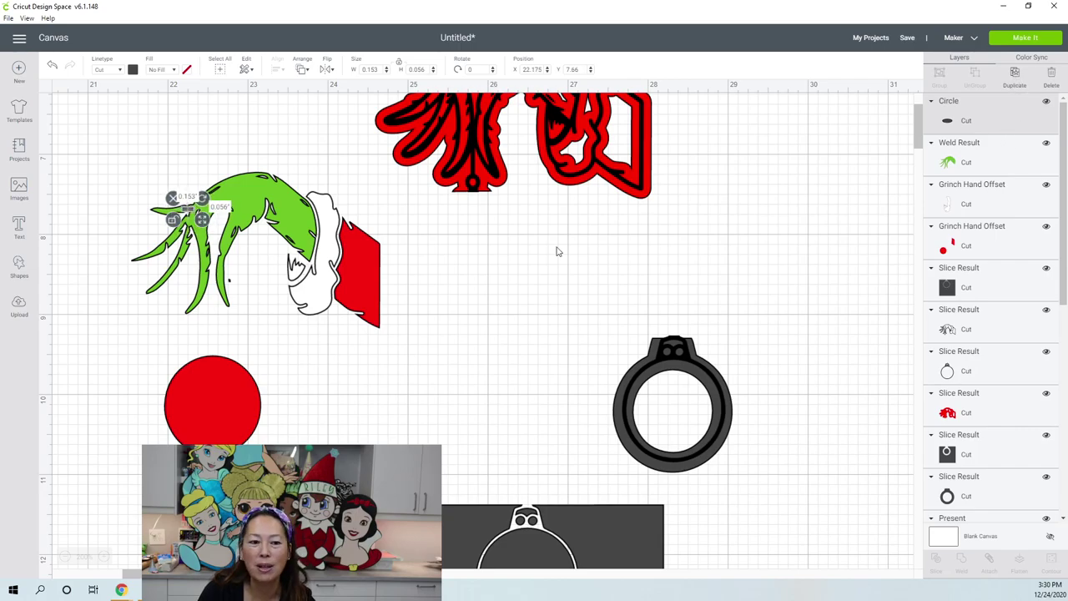
- Duplicate the small oval, rotate the copy to about 300° and place it over the lower finger gap
key(ctrl+d)
drag(208, 227, 192, 223)
drag(195, 181, 197, 209)
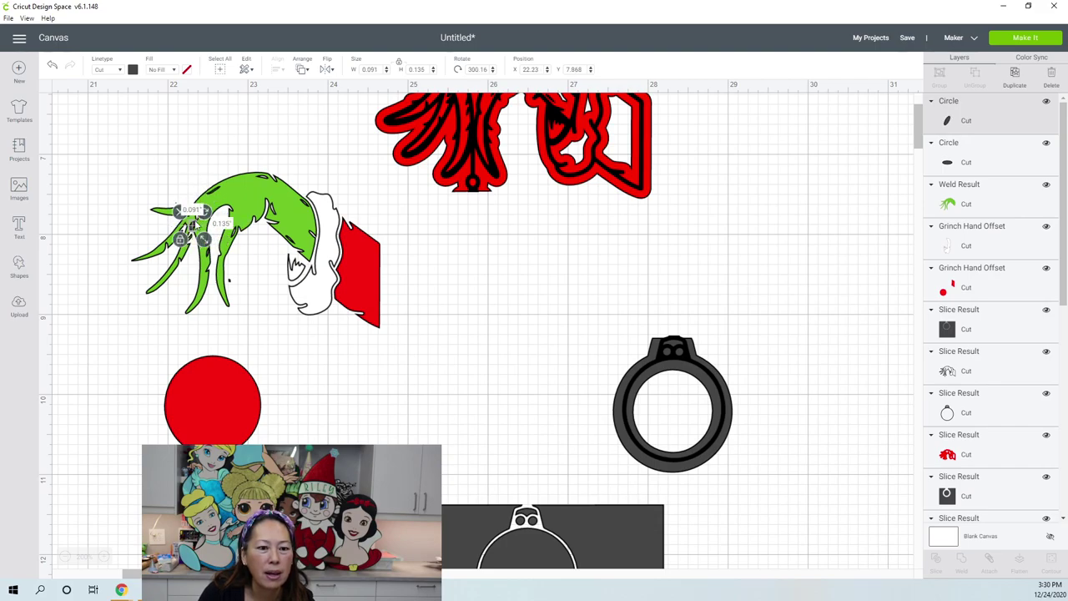
- Weld the two new ovals, the green hand and the red sleeve-and-ornament layer together
click(89, 161)
drag(159, 161, 208, 236)
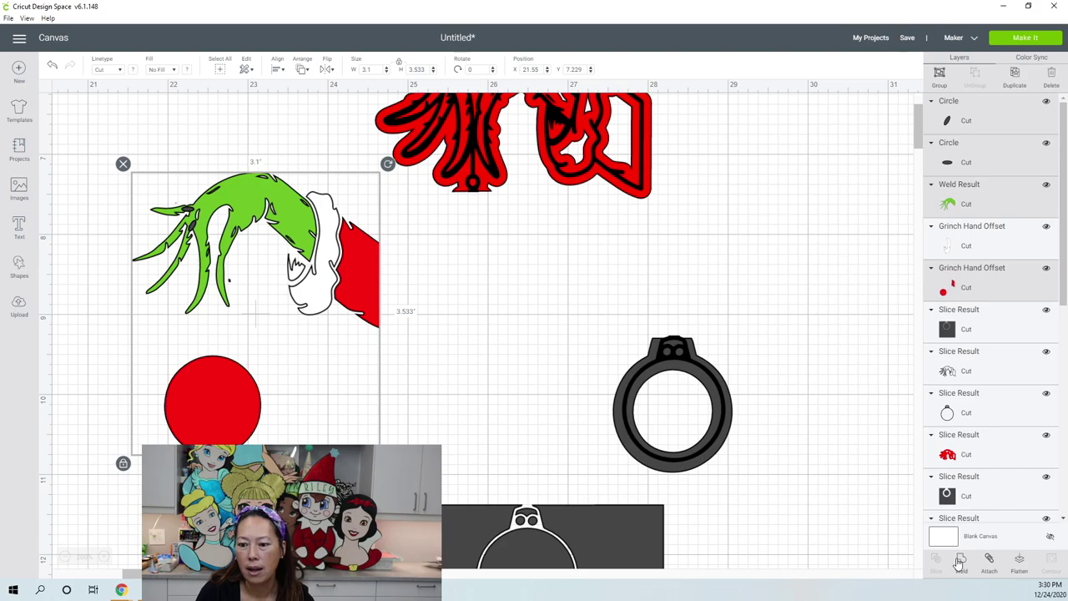
click(400, 253)
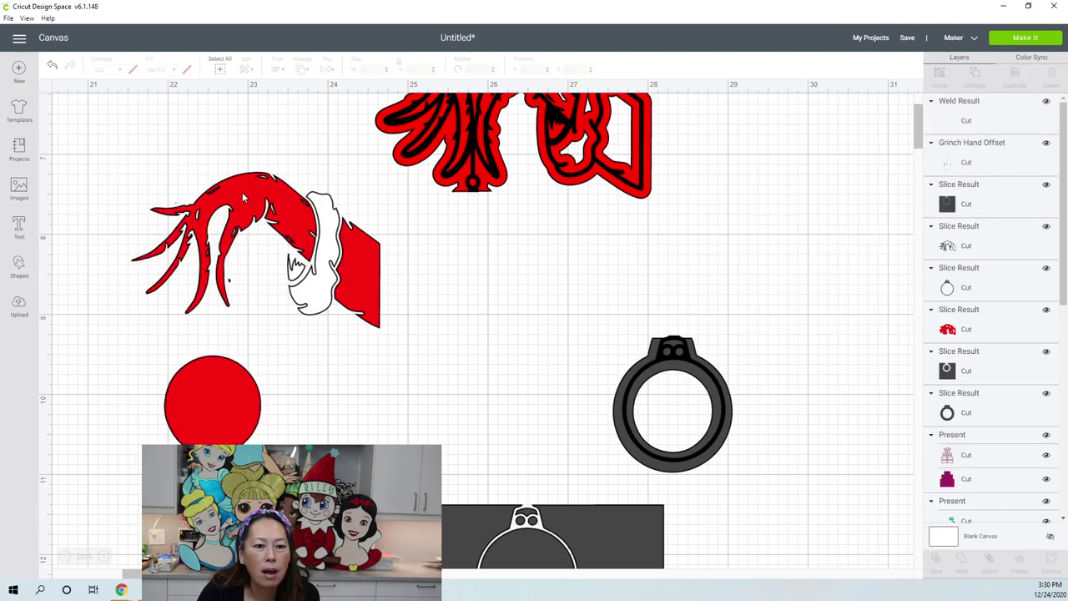
- Change the welded hand, sleeve and ornament layer's material color to lime green
click(244, 197)
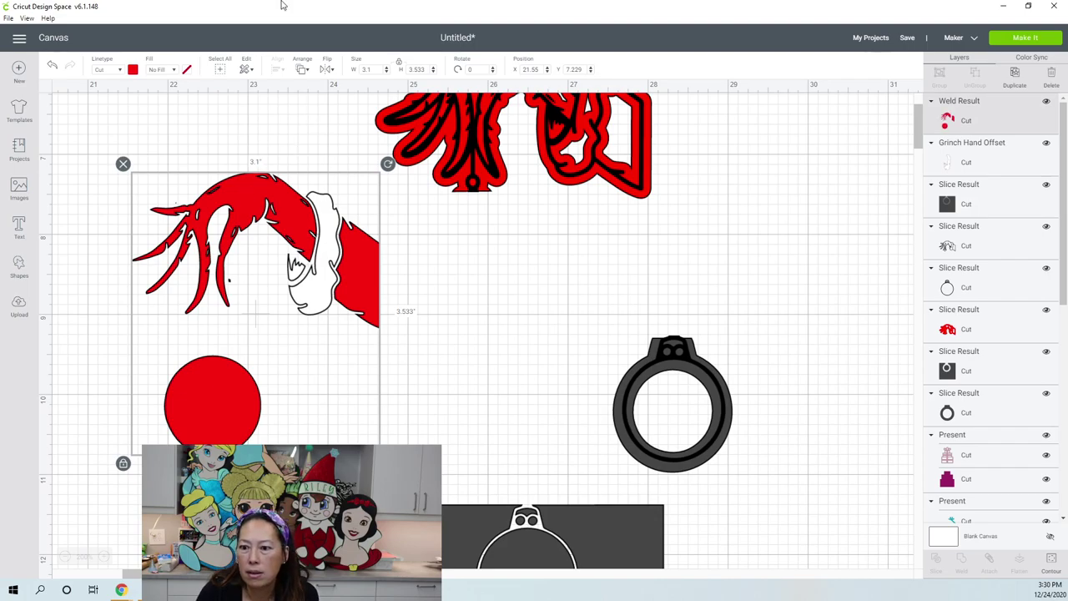
click(133, 71)
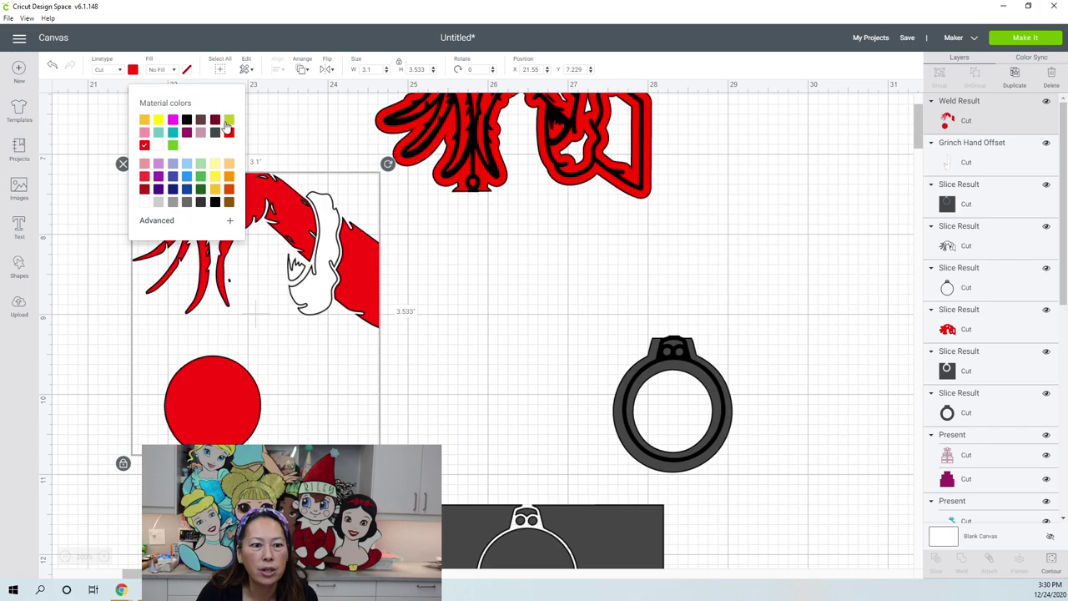
click(230, 122)
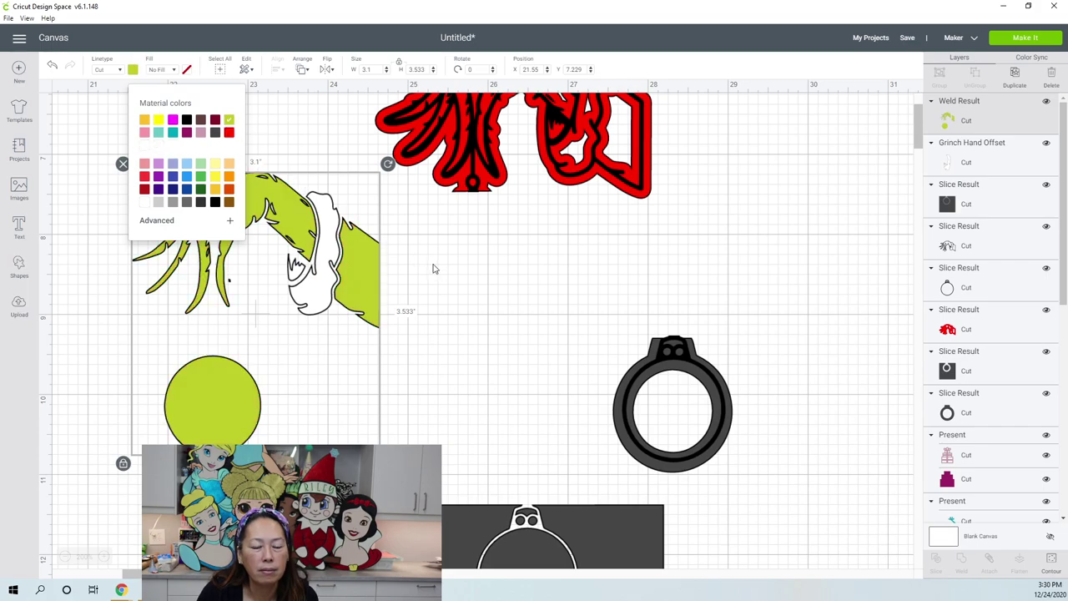
click(433, 269)
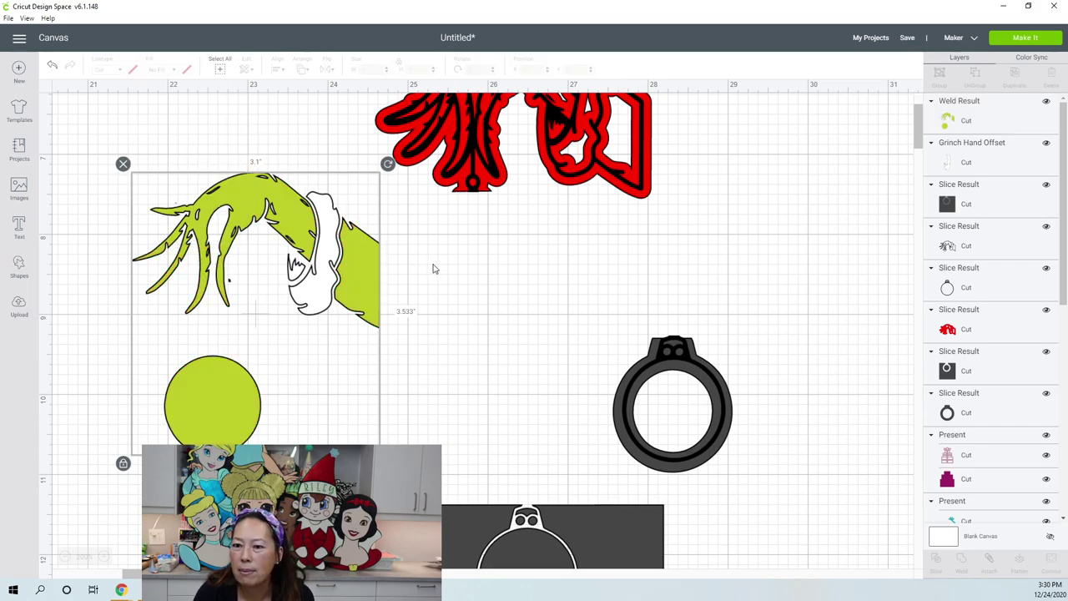
- Hide the five smallest stray contours in the welded Grinch hand layer
click(373, 267)
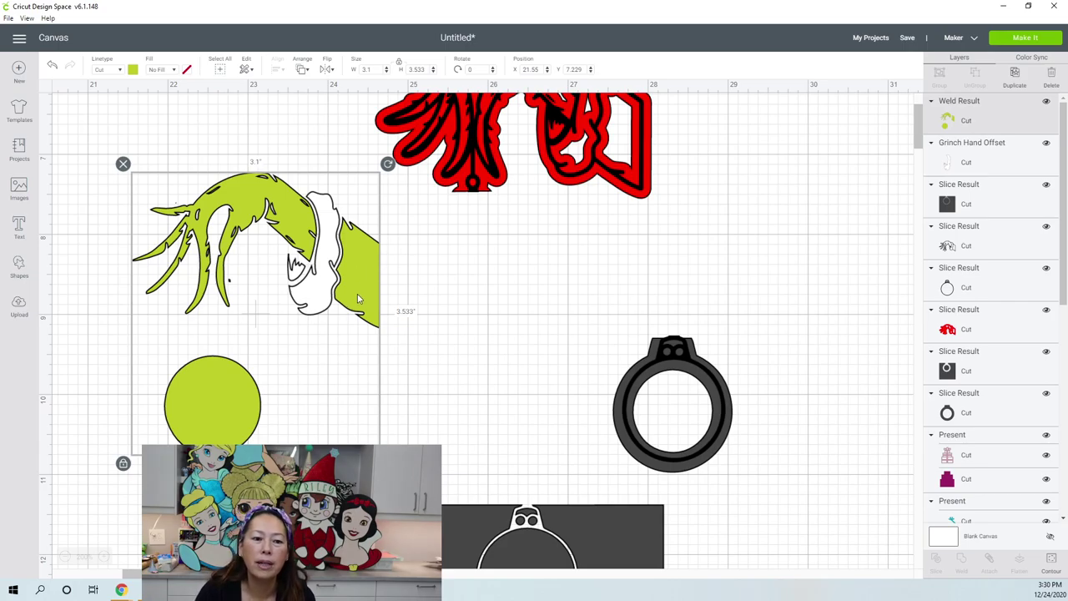
click(1052, 564)
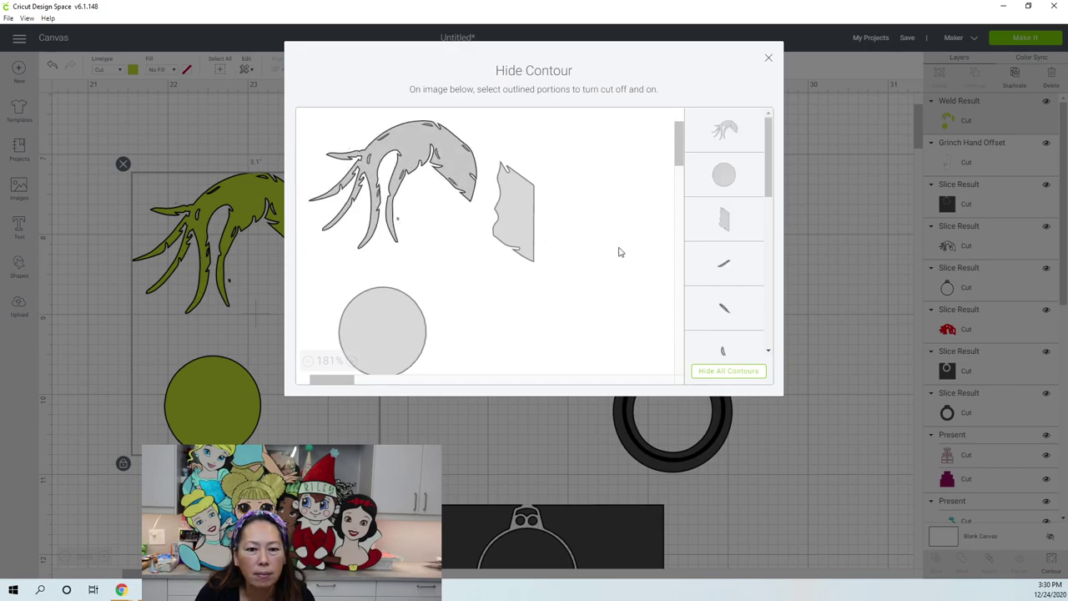
scroll(726, 277, down, 5)
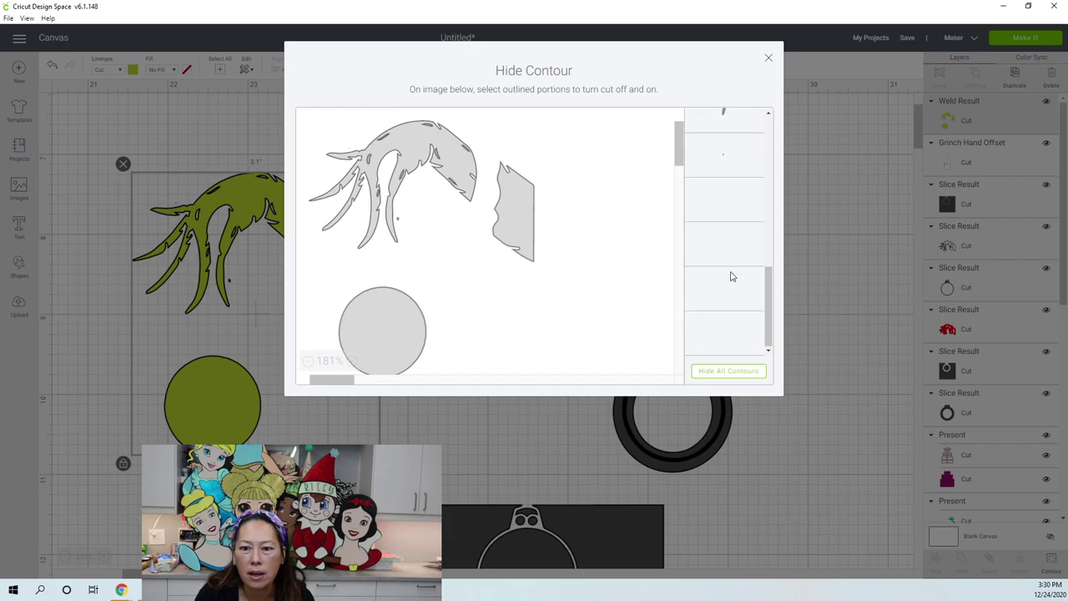
click(728, 201)
click(729, 245)
click(725, 308)
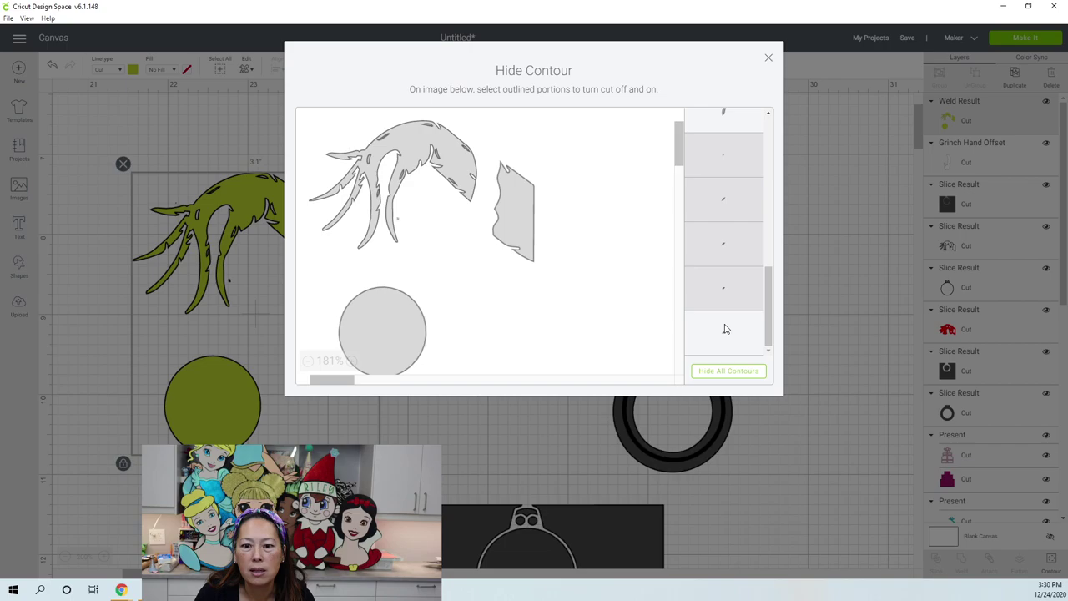
click(730, 327)
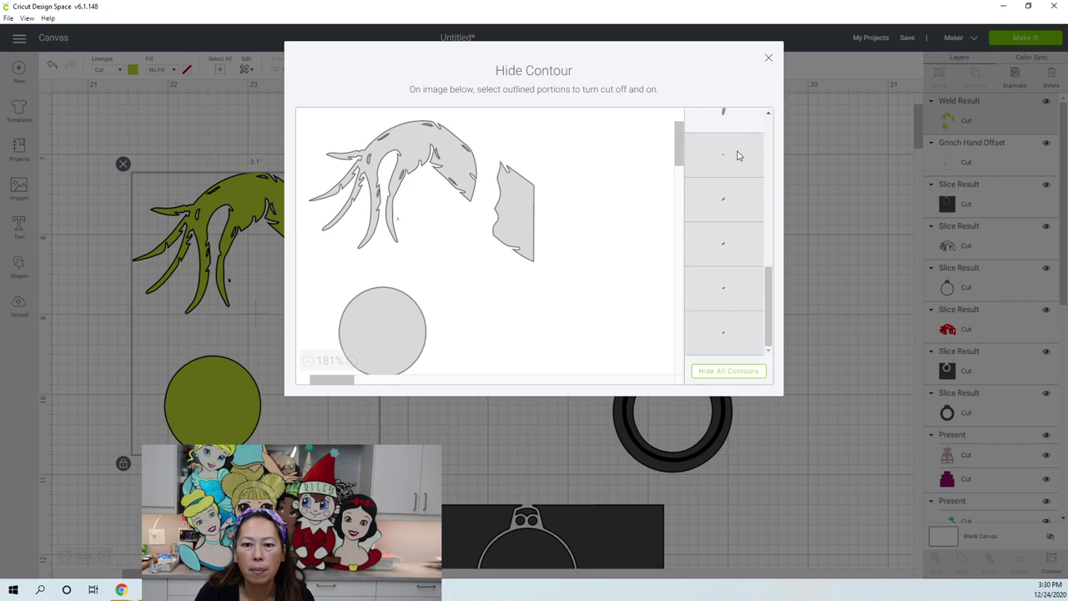
scroll(738, 155, up, 2)
click(769, 60)
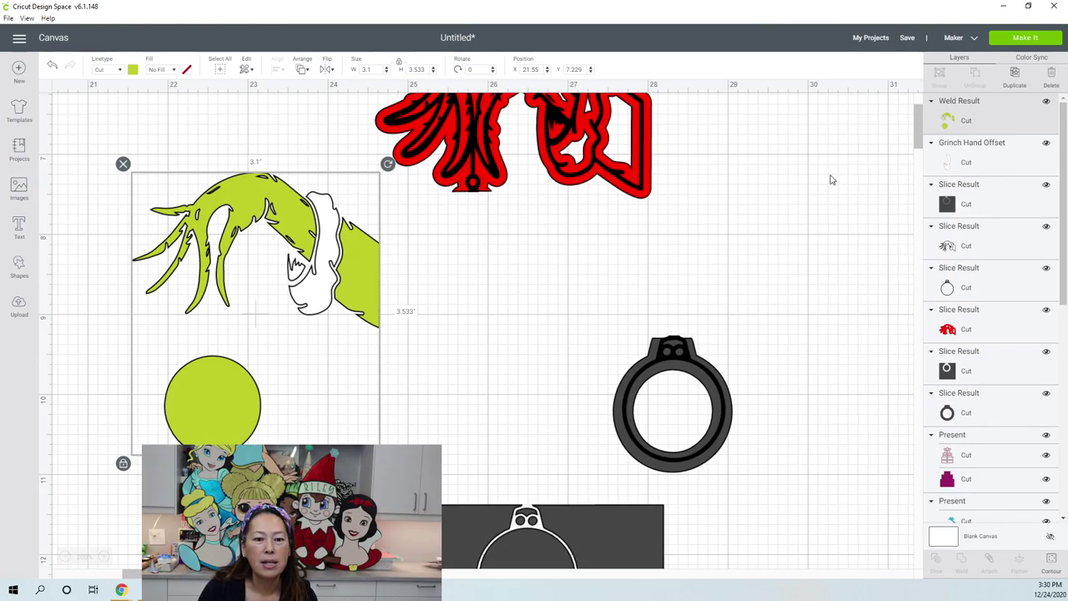
- Duplicate the welded layer twice and hide the sleeve and ornament circle contours in the uppermost copy
click(1015, 74)
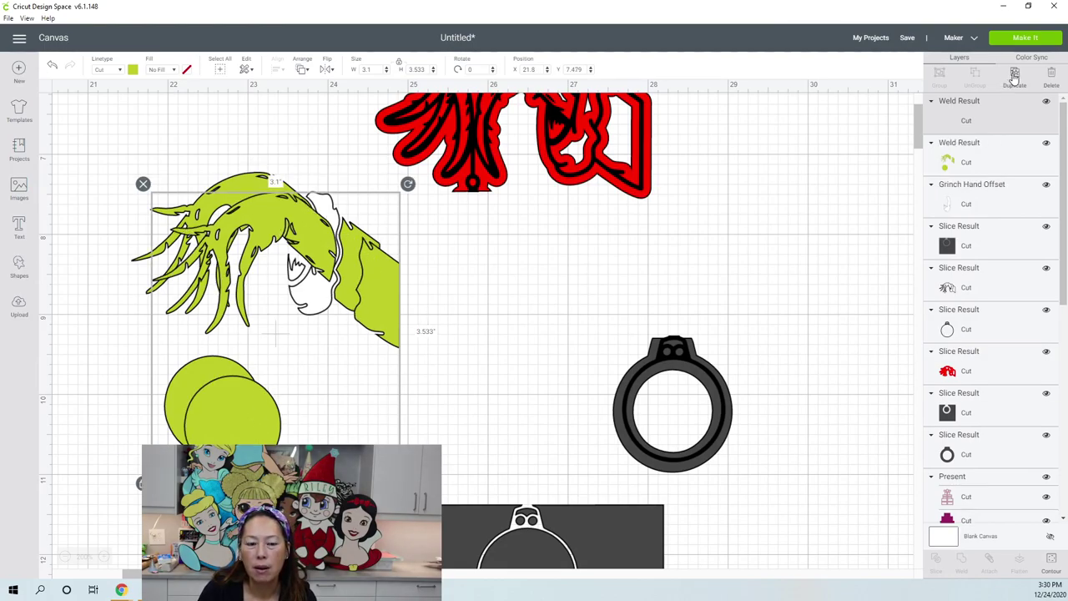
click(1015, 74)
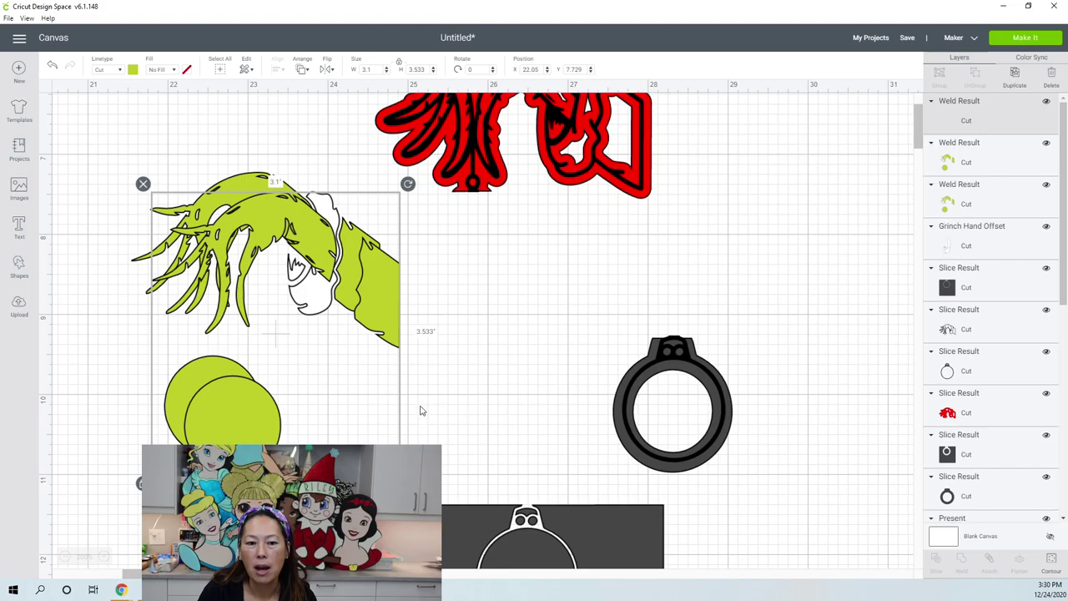
click(1049, 561)
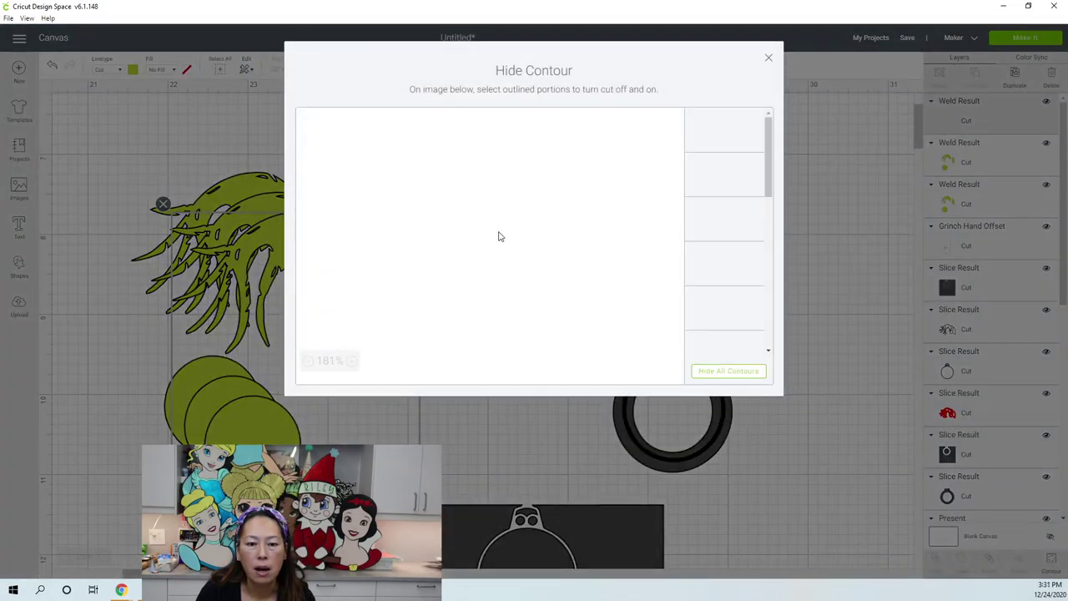
click(501, 213)
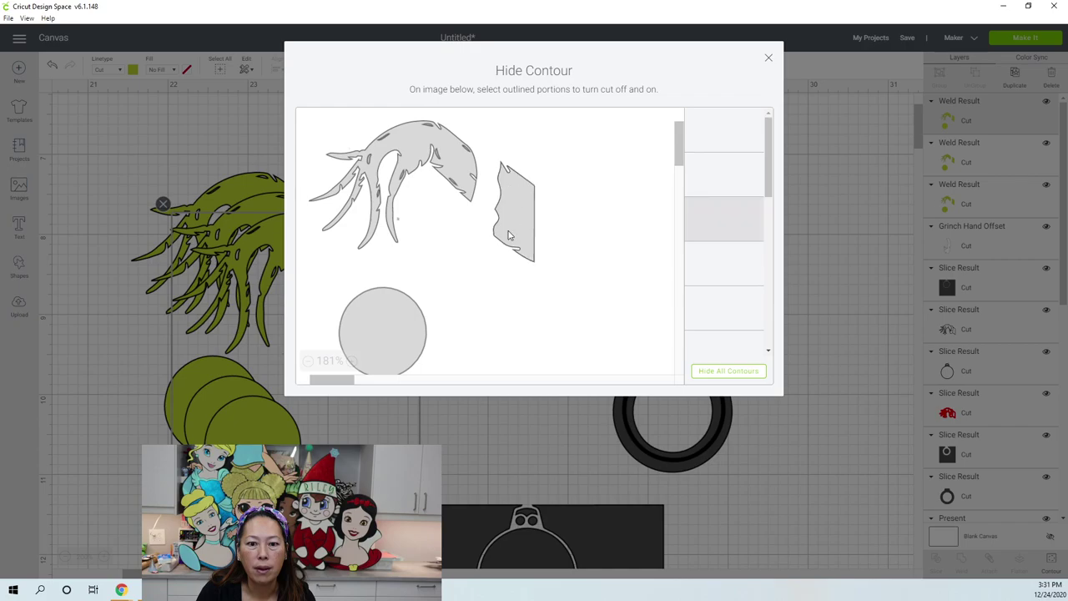
click(394, 328)
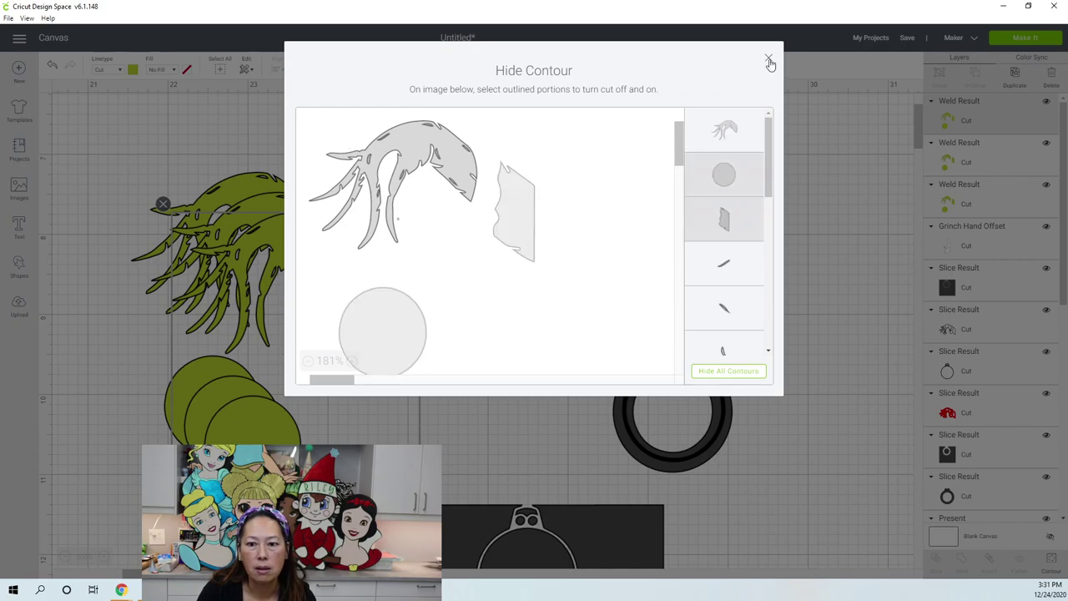
click(769, 64)
- Place the hand-only green copy over the black Grinch hand outline on the red offset
drag(401, 248, 516, 245)
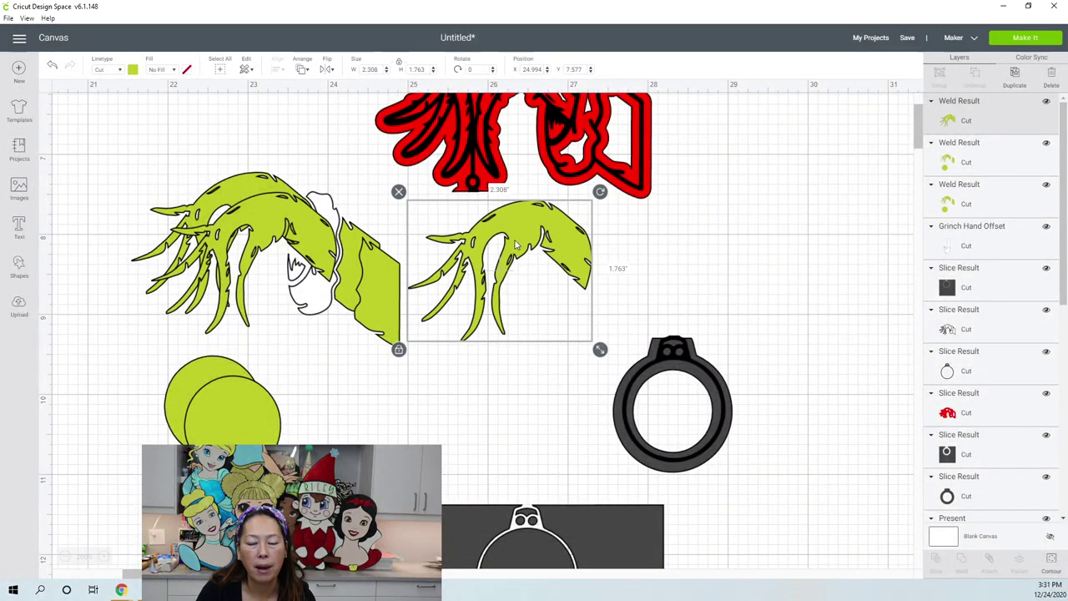
scroll(515, 245, up, 5)
scroll(515, 283, down, 3)
drag(529, 345, 517, 193)
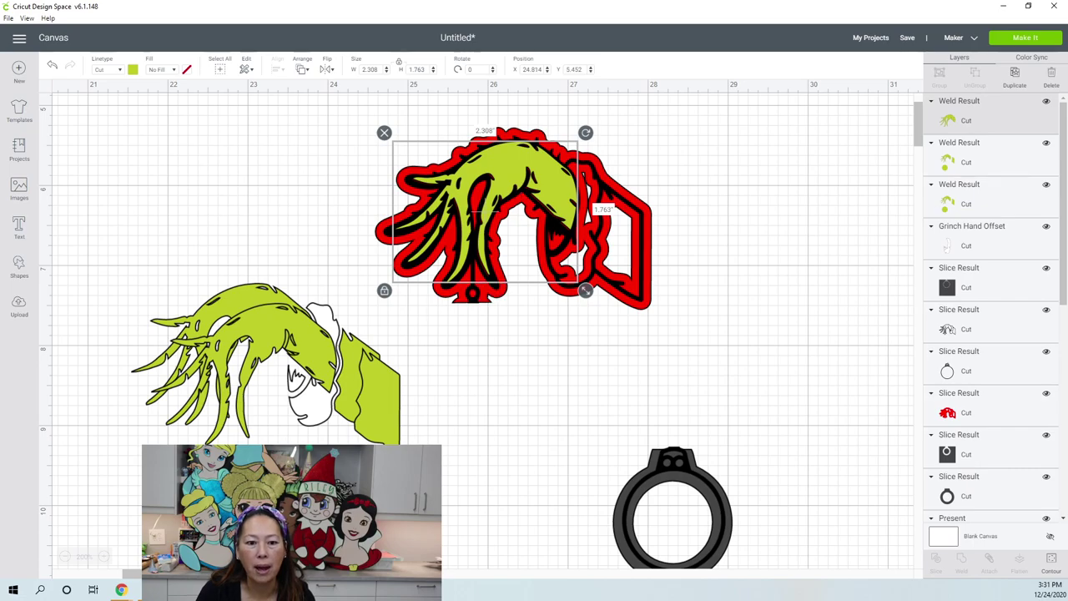
- Hide the hand and ornament circle contours in the second welded green copy, keeping only the sleeve
key(ctrl+z)
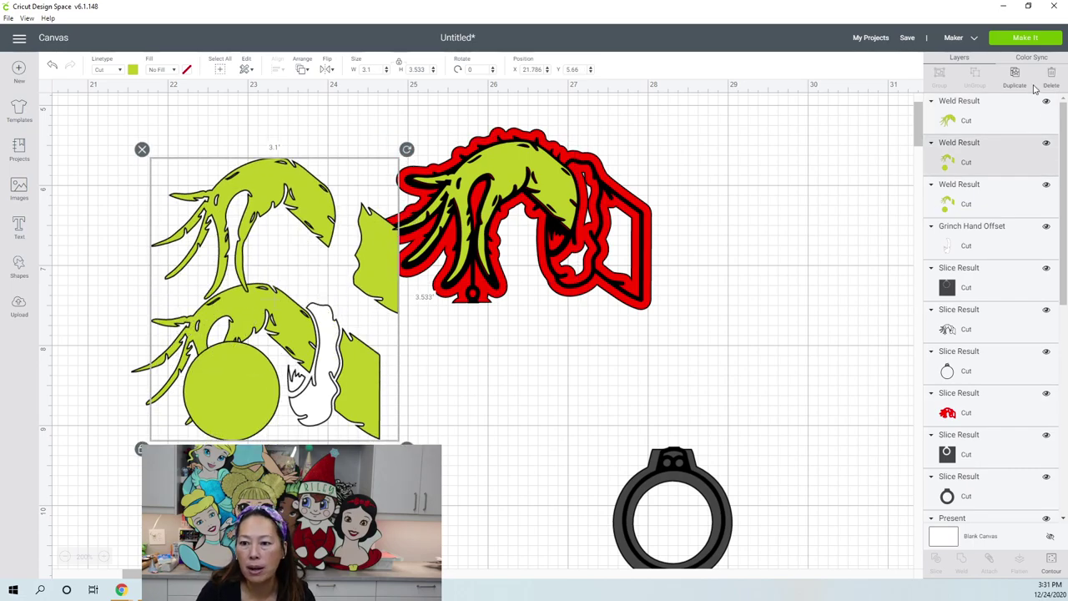
click(1051, 561)
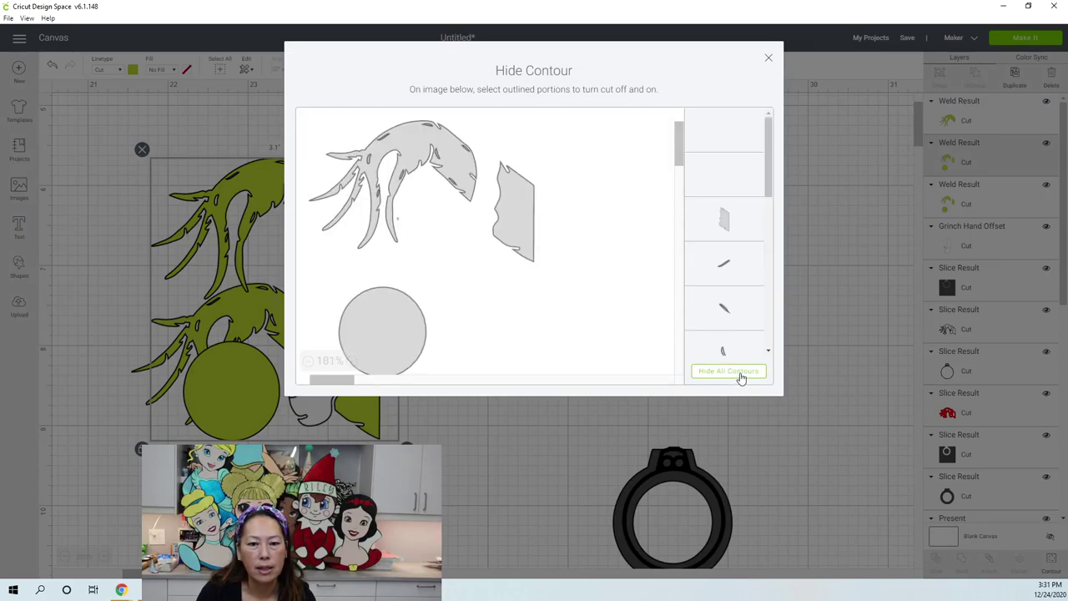
click(728, 372)
click(519, 223)
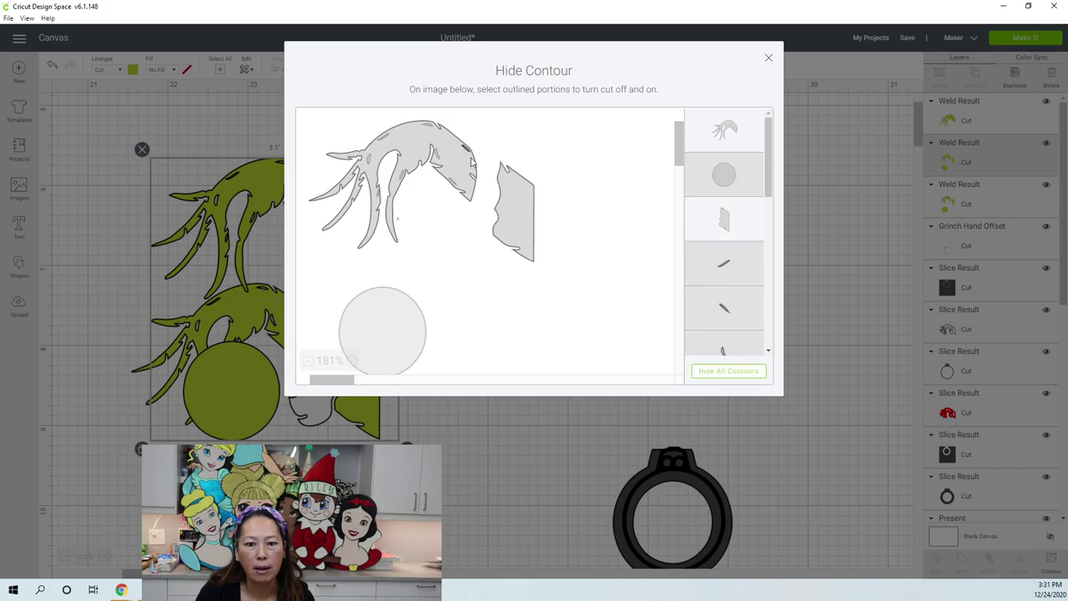
click(769, 57)
- Change the sleeve's material color to red and place it inside the black sleeve outline beside the green hand
drag(376, 259, 516, 259)
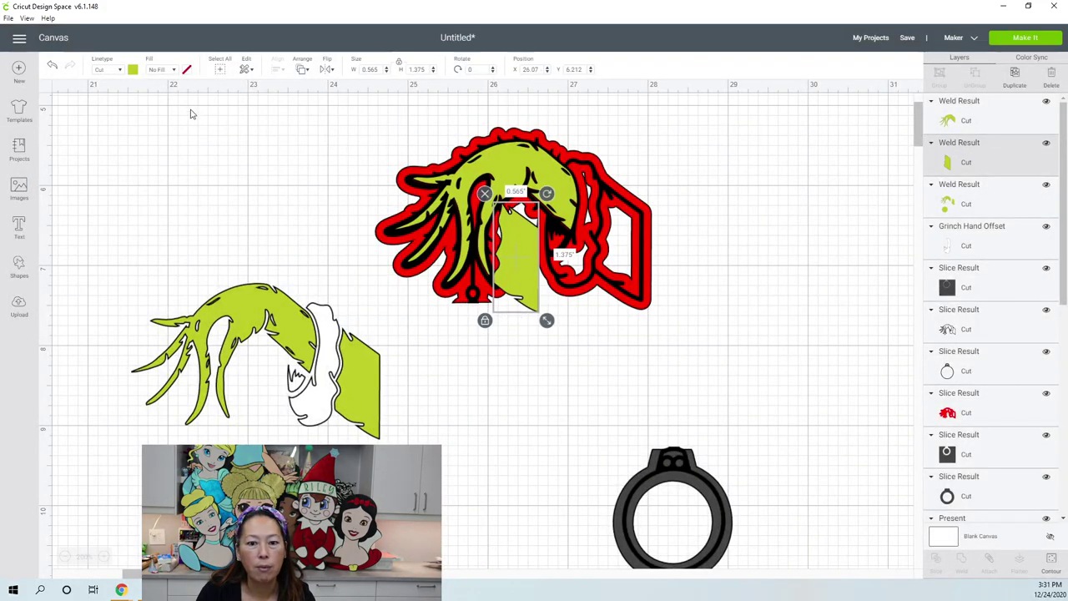
click(135, 70)
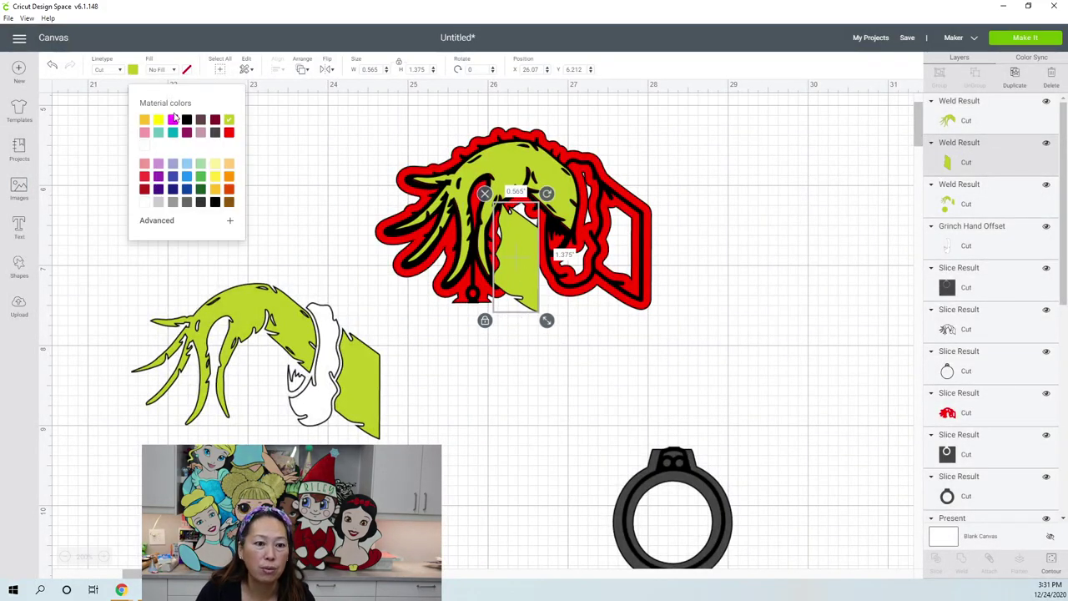
click(229, 132)
drag(512, 273, 608, 277)
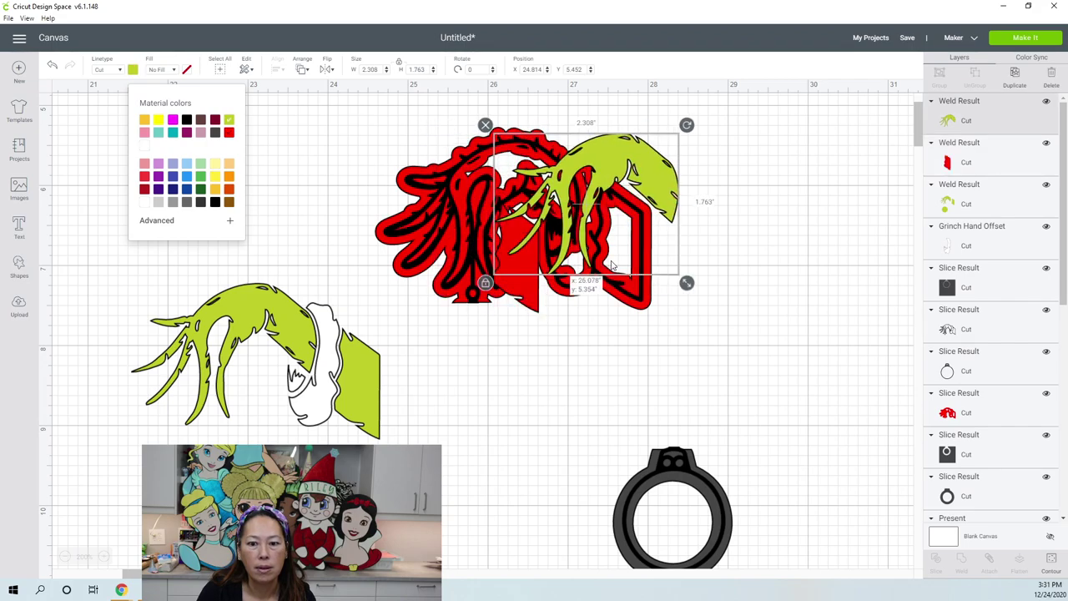
click(52, 67)
drag(527, 306, 620, 290)
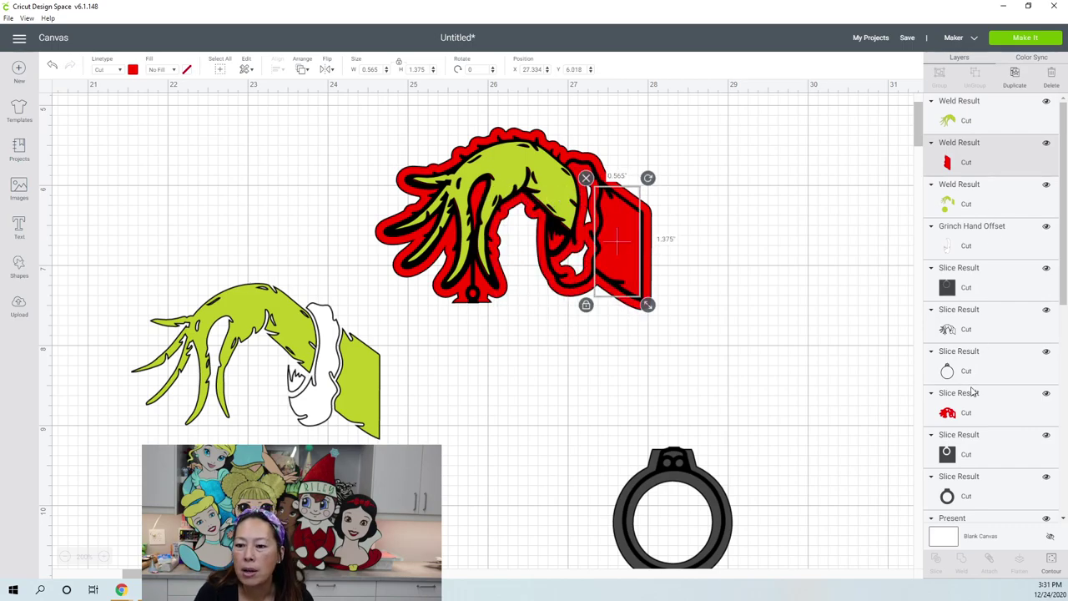
- Change the material color of the offset behind the Grinch hand from red to golden yellow
click(960, 412)
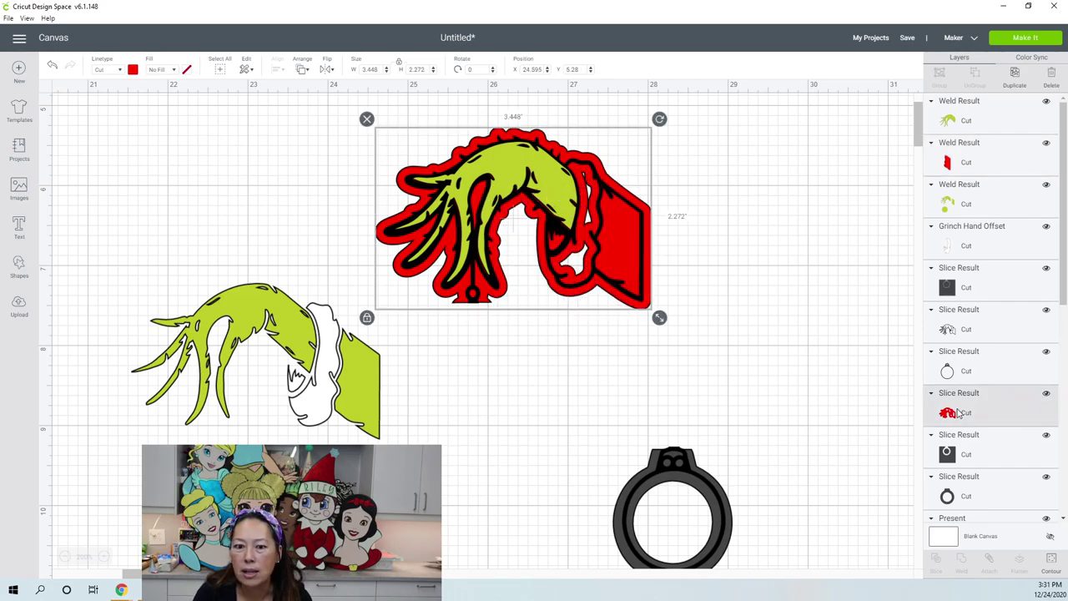
click(131, 71)
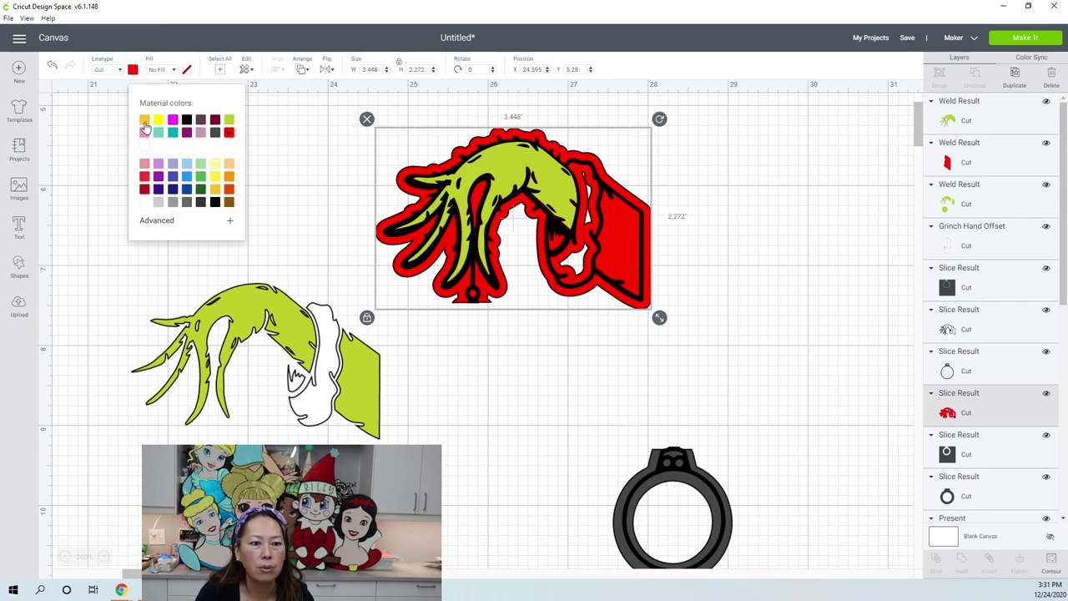
click(144, 121)
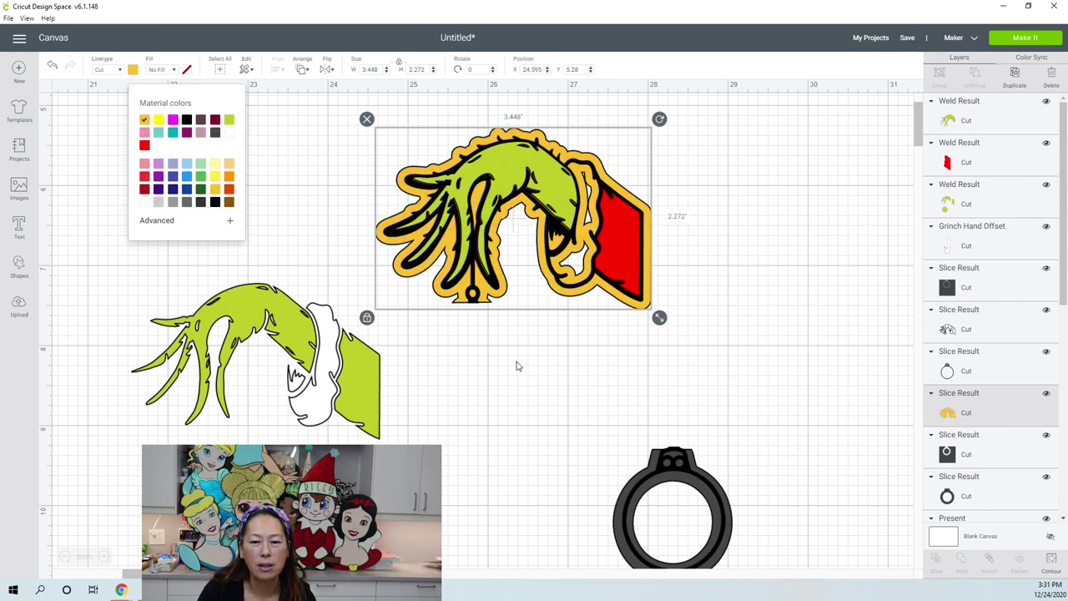
- Hide all contours in the remaining green welded layer except the ornament circle
click(250, 430)
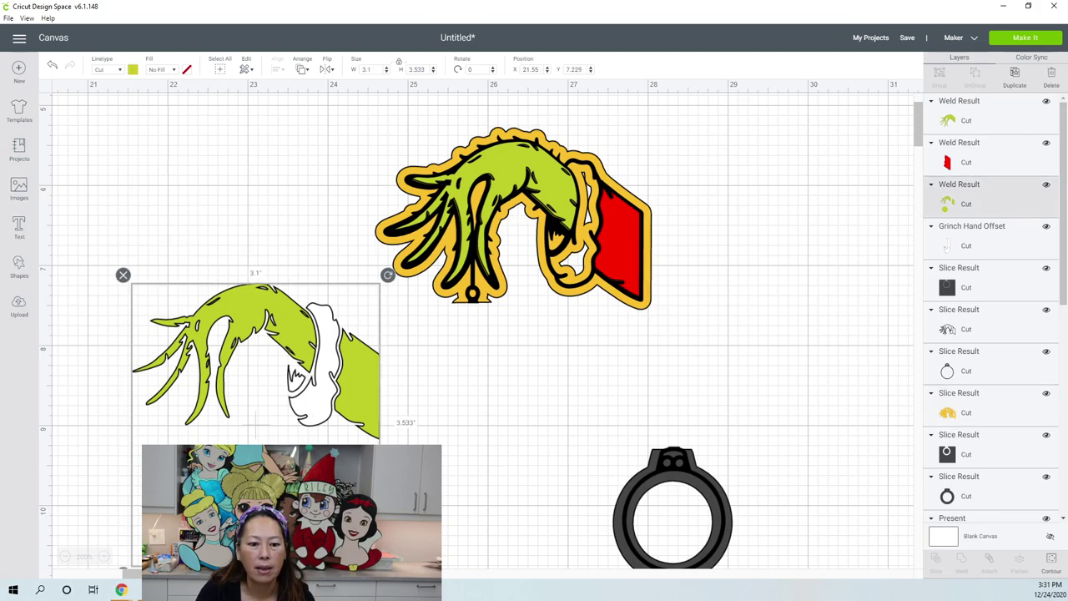
click(1052, 564)
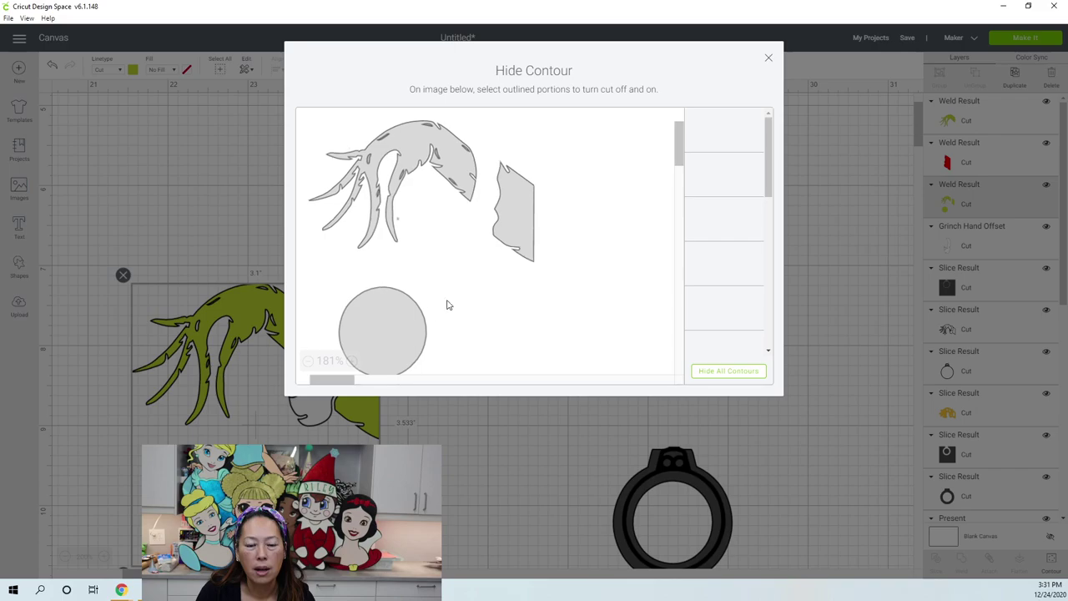
click(723, 372)
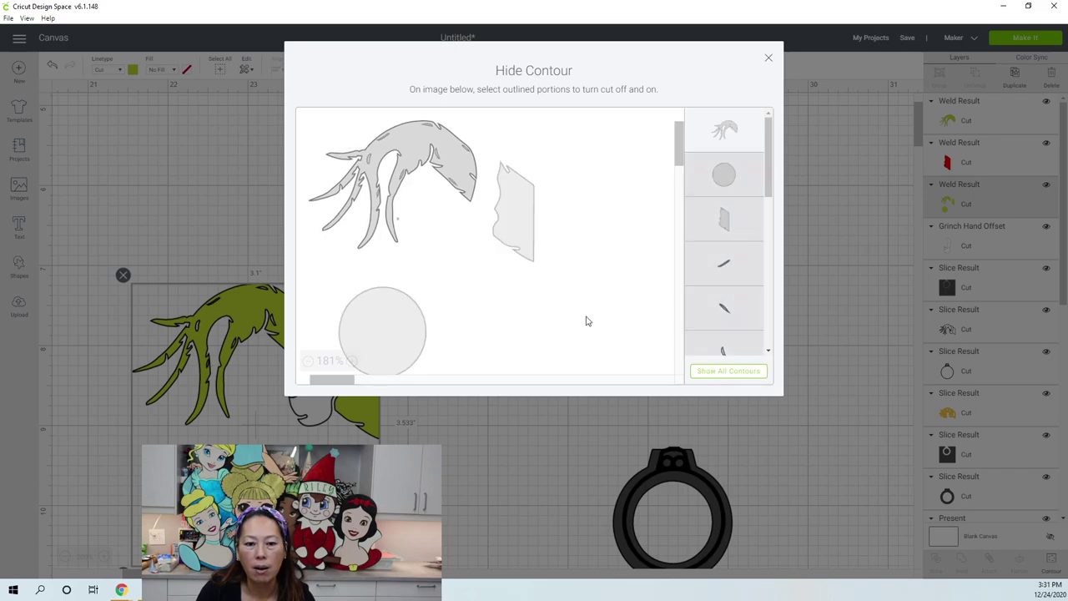
click(721, 176)
click(746, 130)
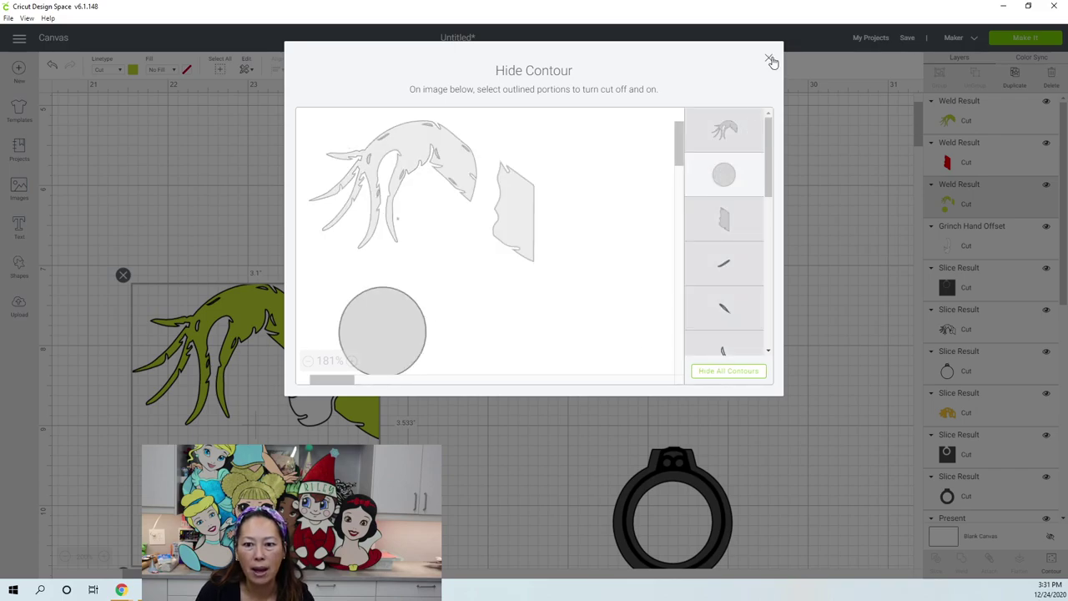
click(770, 61)
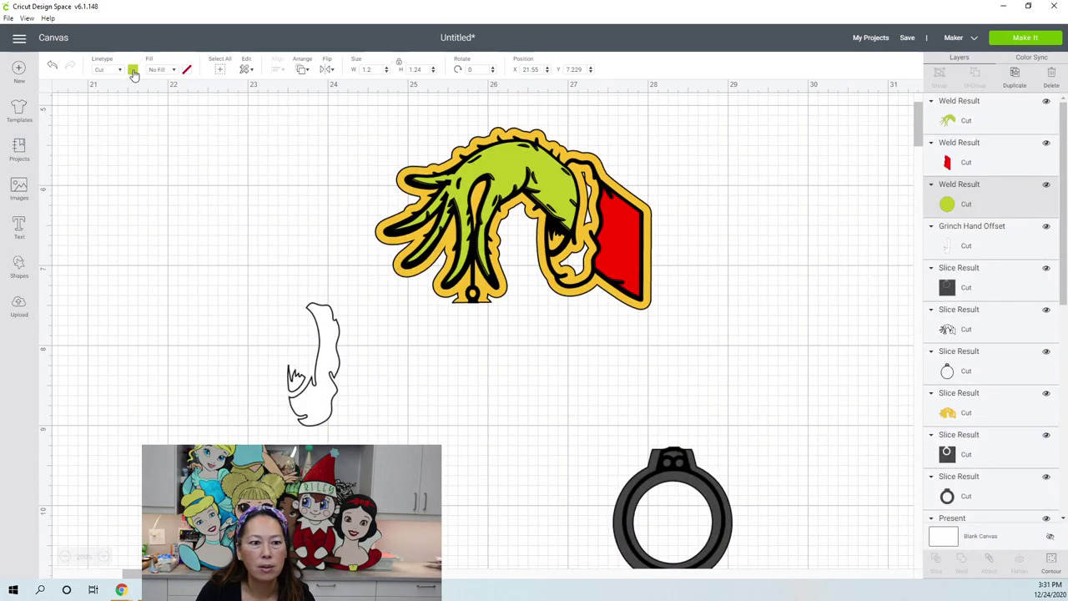
- Change the ornament circle's material color to red and place it inside the black ornament ring
click(133, 69)
click(144, 146)
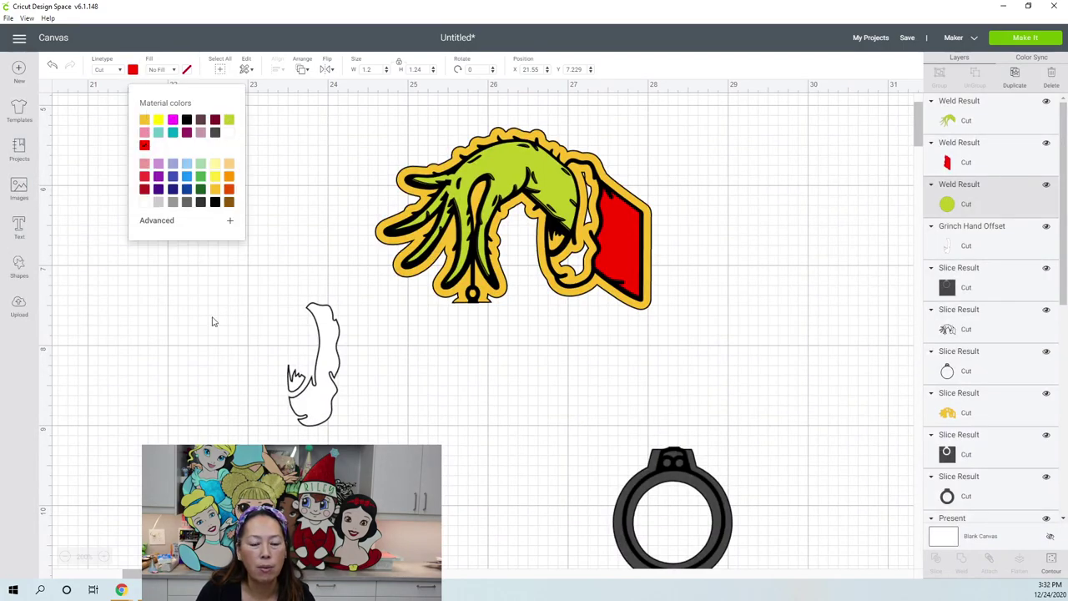
drag(334, 509, 678, 502)
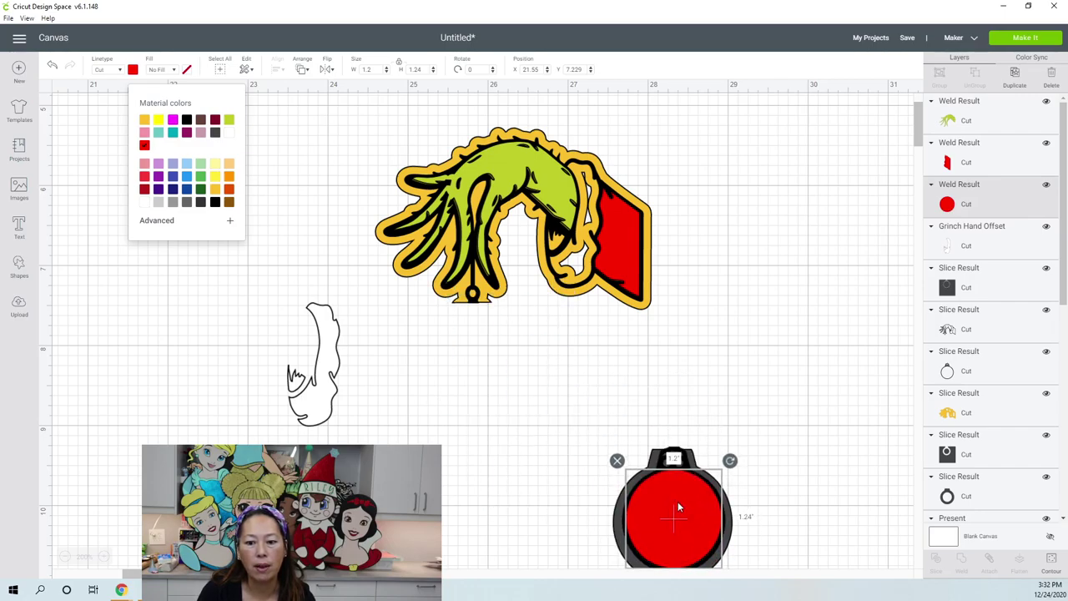
- Try the white cuff piece against the hand outline and return it to the empty canvas area
click(321, 382)
drag(446, 355, 546, 277)
drag(415, 366, 276, 409)
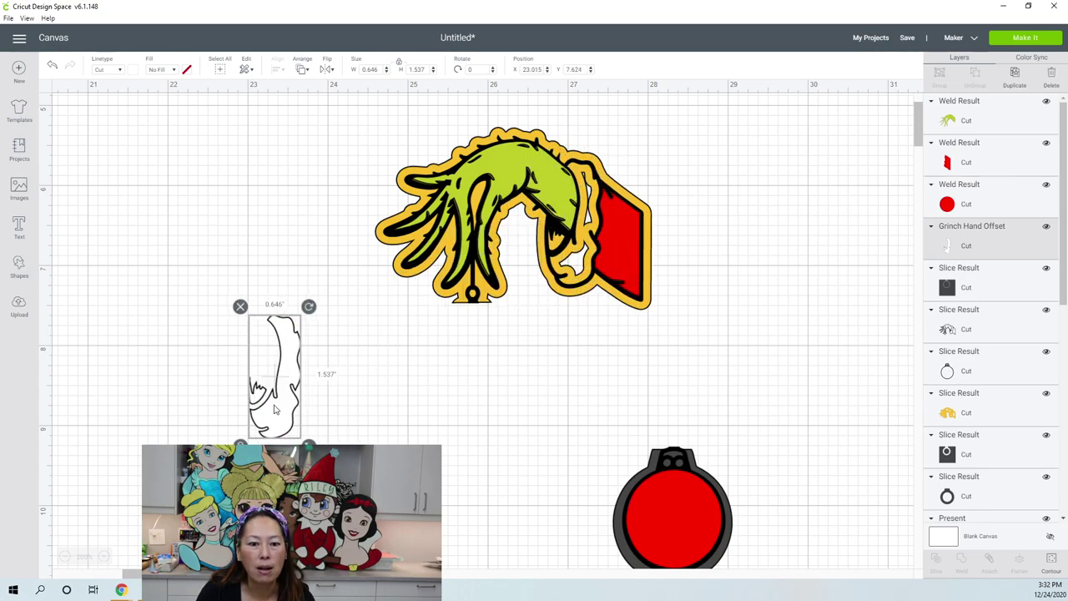
- Add a circle, shape it into a rotated ellipse about 0.25 by 0.22 inches, and lay it over the gap in the white cuff
click(20, 270)
click(103, 190)
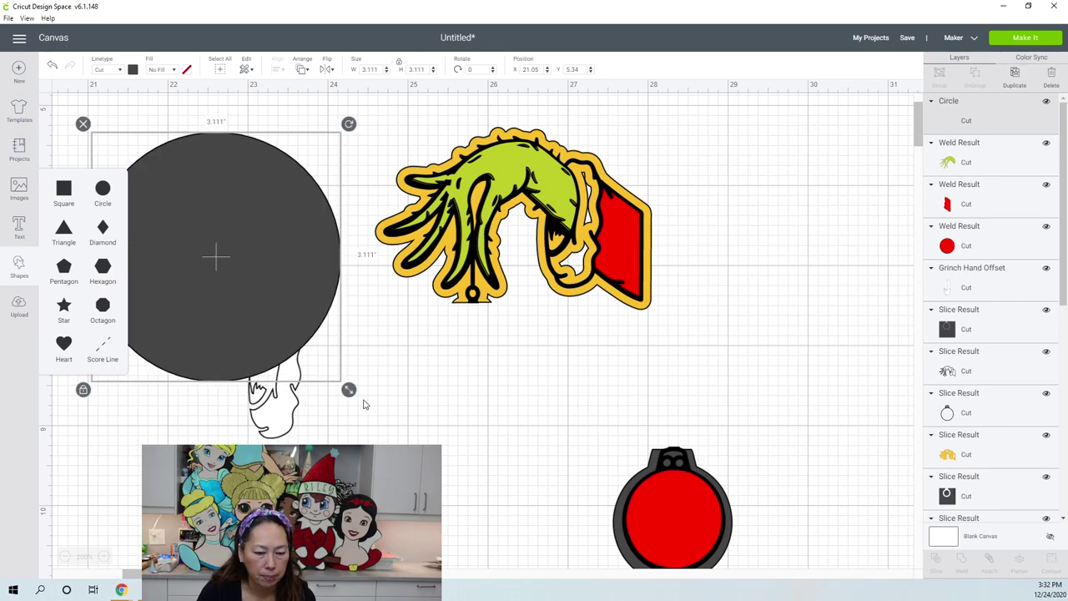
drag(349, 390, 228, 269)
click(197, 193)
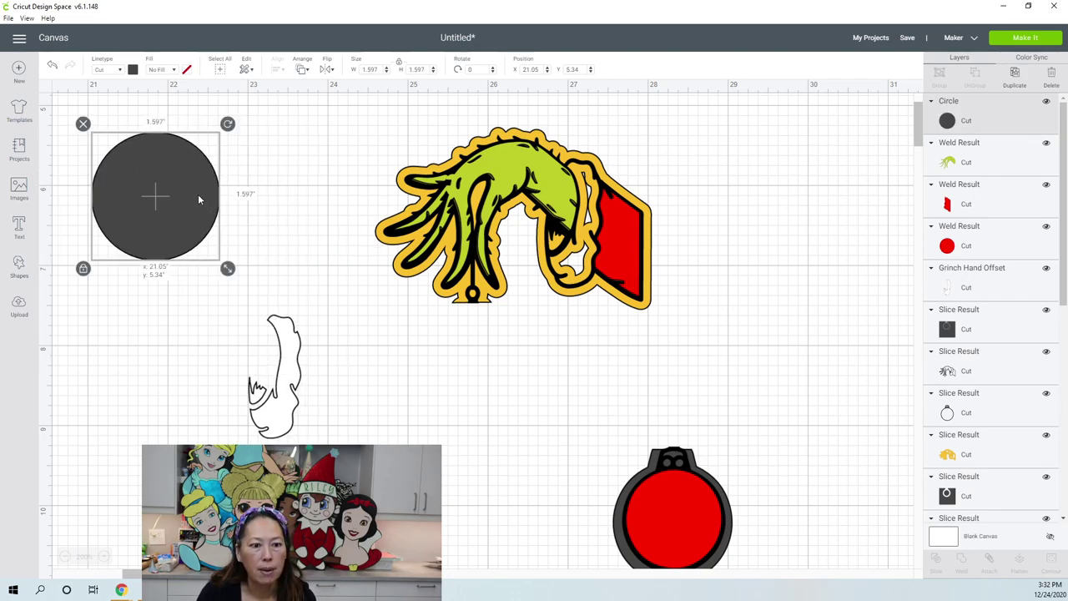
drag(229, 210, 338, 302)
click(194, 211)
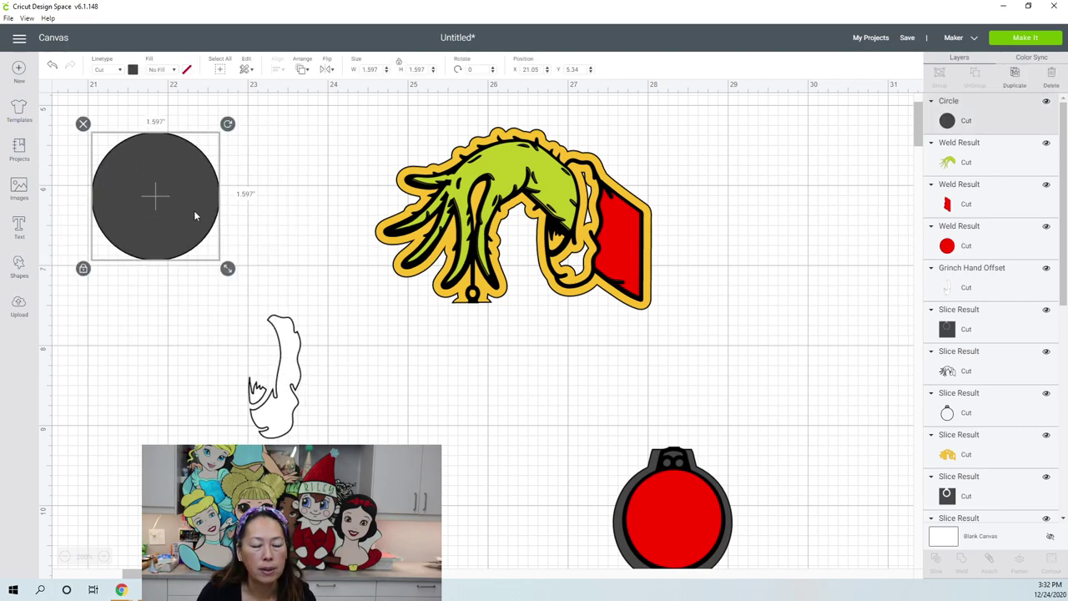
drag(228, 269, 264, 403)
click(191, 290)
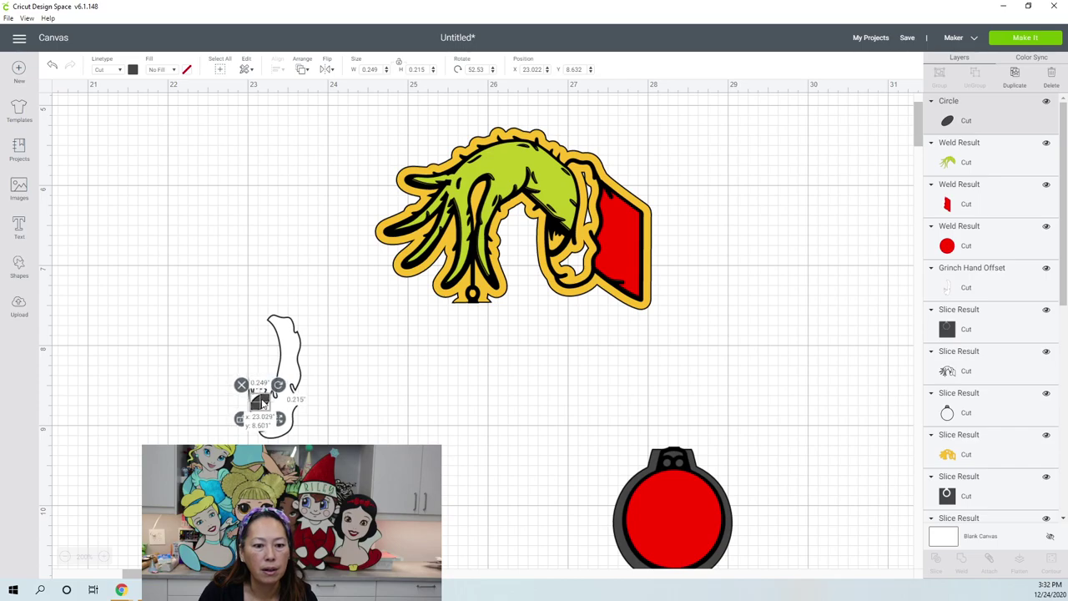
- Weld the small ellipse and the white cuff piece together
click(202, 418)
drag(202, 373, 353, 446)
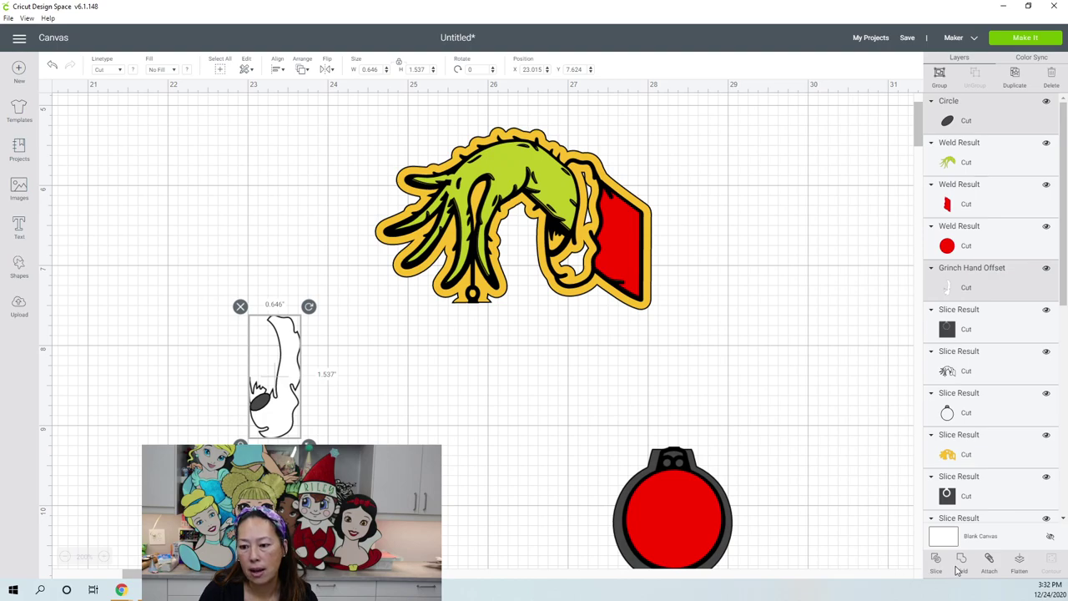
click(540, 434)
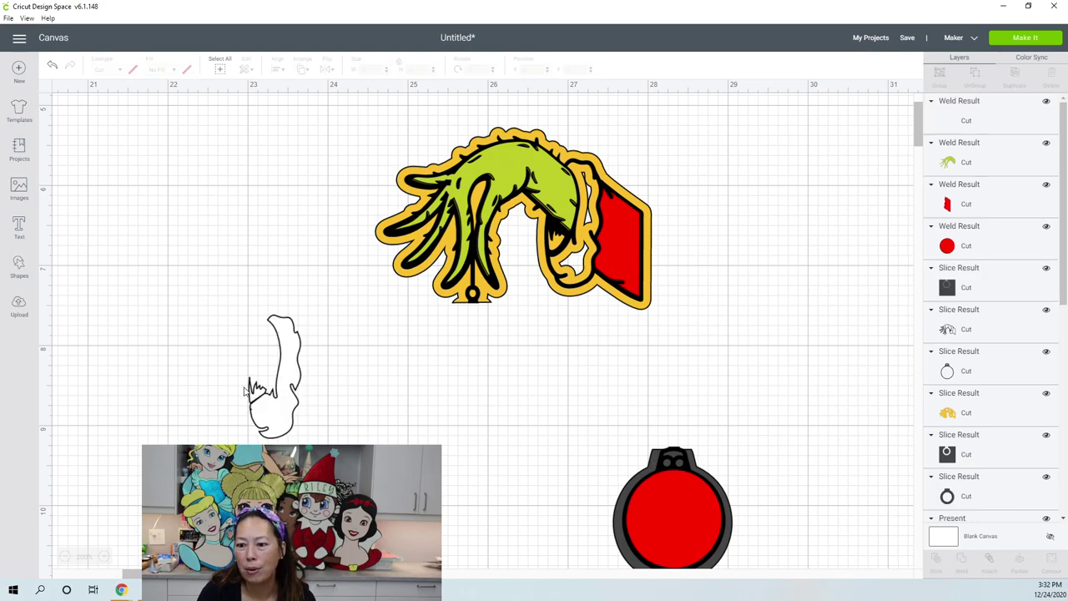
- Place the welded white cuff between the green hand and red sleeve, and hide its smallest contour
drag(267, 393, 548, 239)
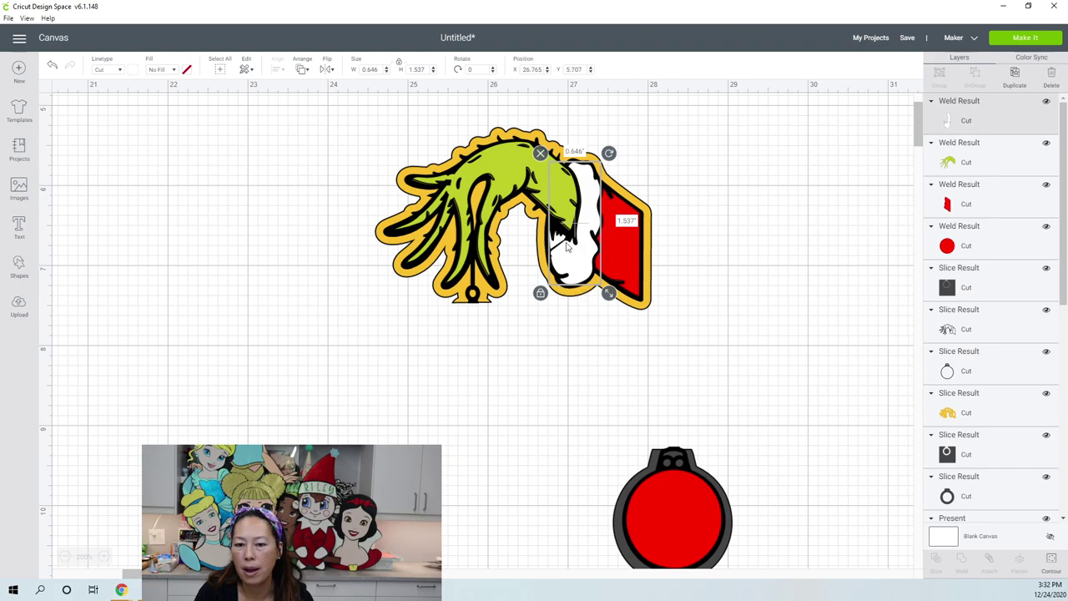
click(1052, 561)
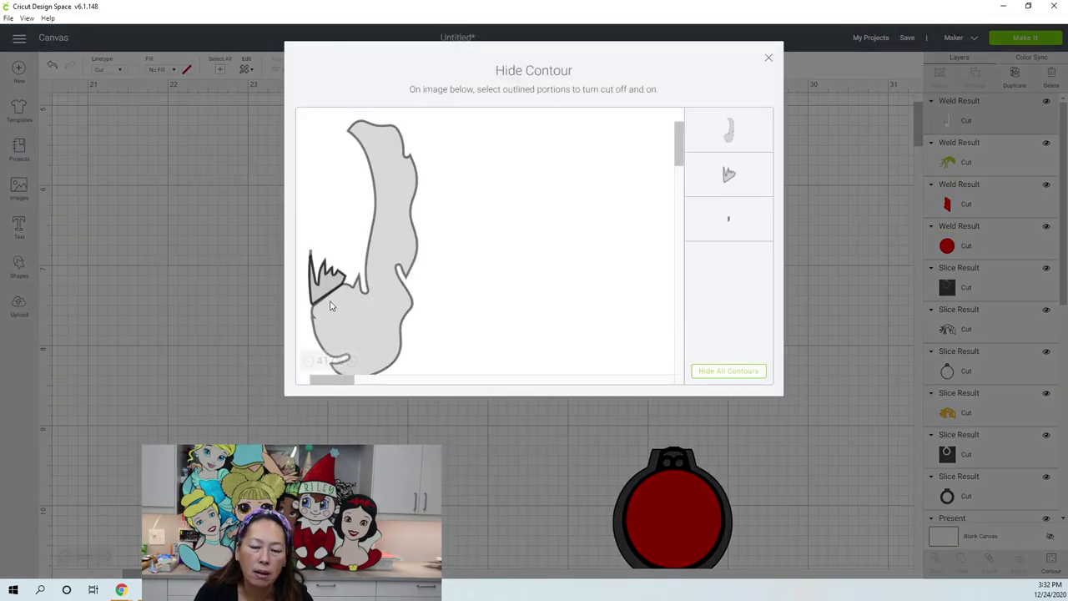
click(725, 221)
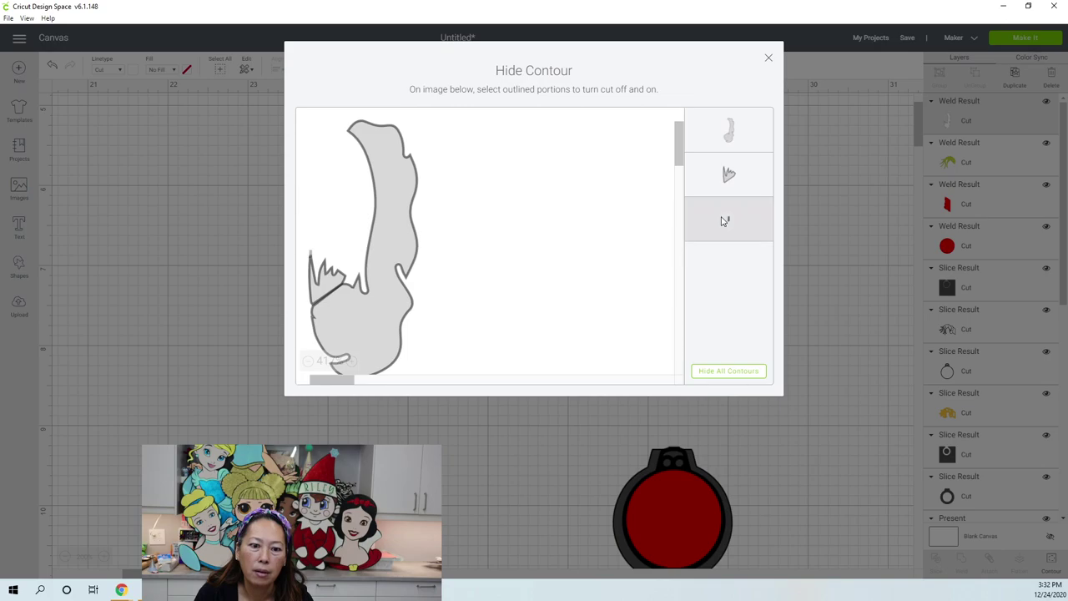
click(770, 60)
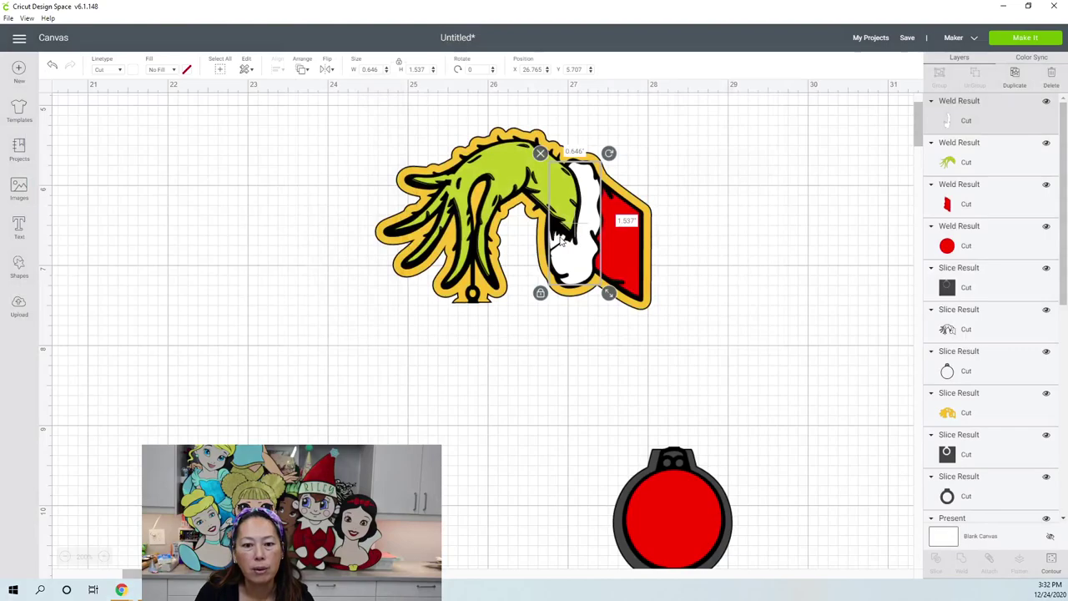
- Try a small circle over the cuff's remaining line on the empty canvas, and put the cuff back on the hand
drag(570, 258, 284, 387)
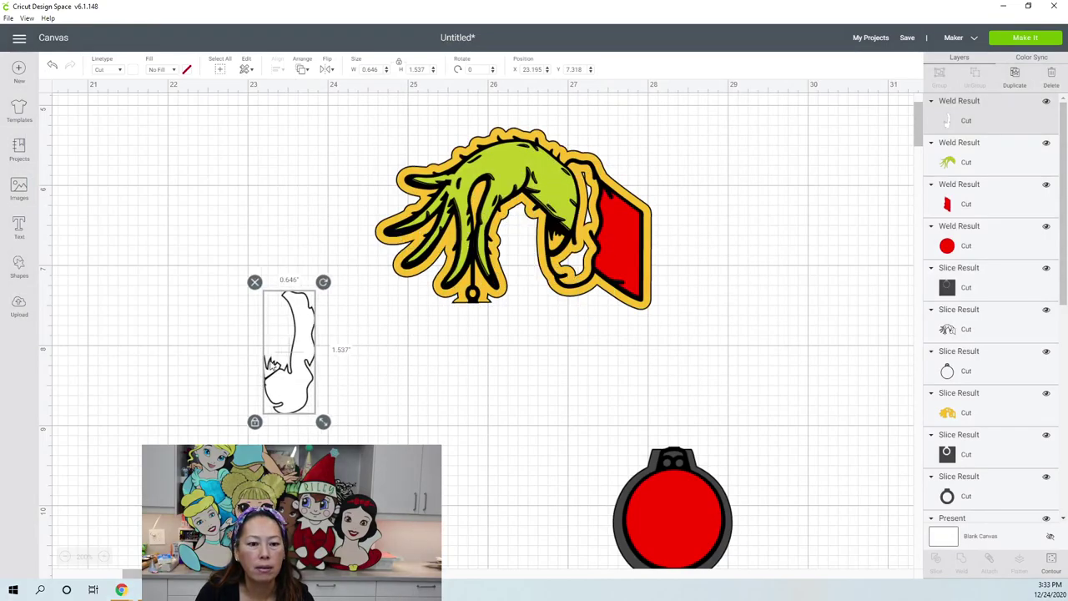
click(25, 267)
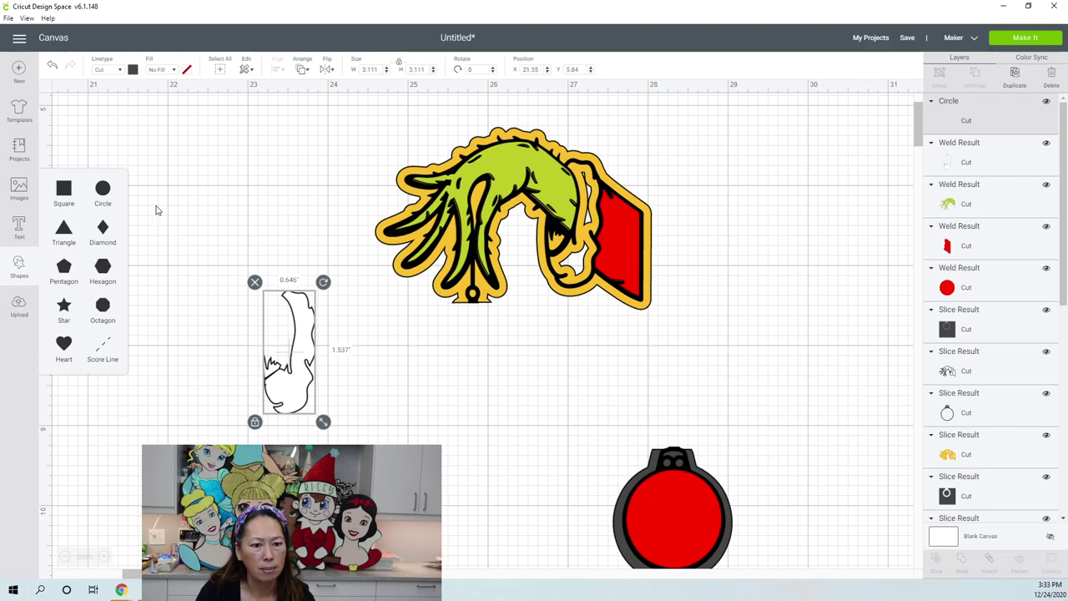
drag(388, 429, 276, 388)
drag(220, 354, 304, 422)
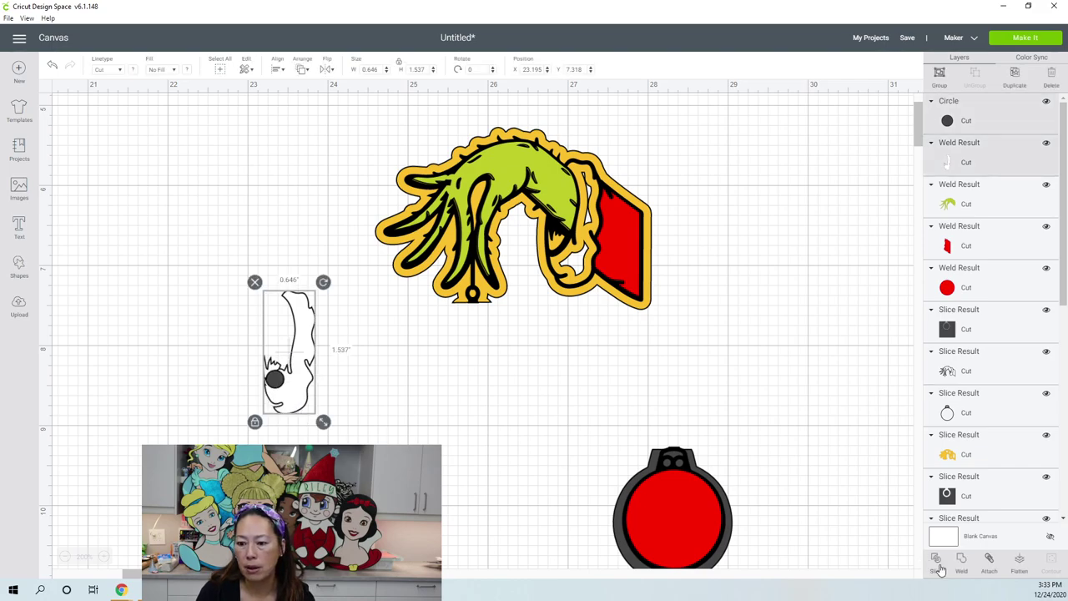
click(495, 409)
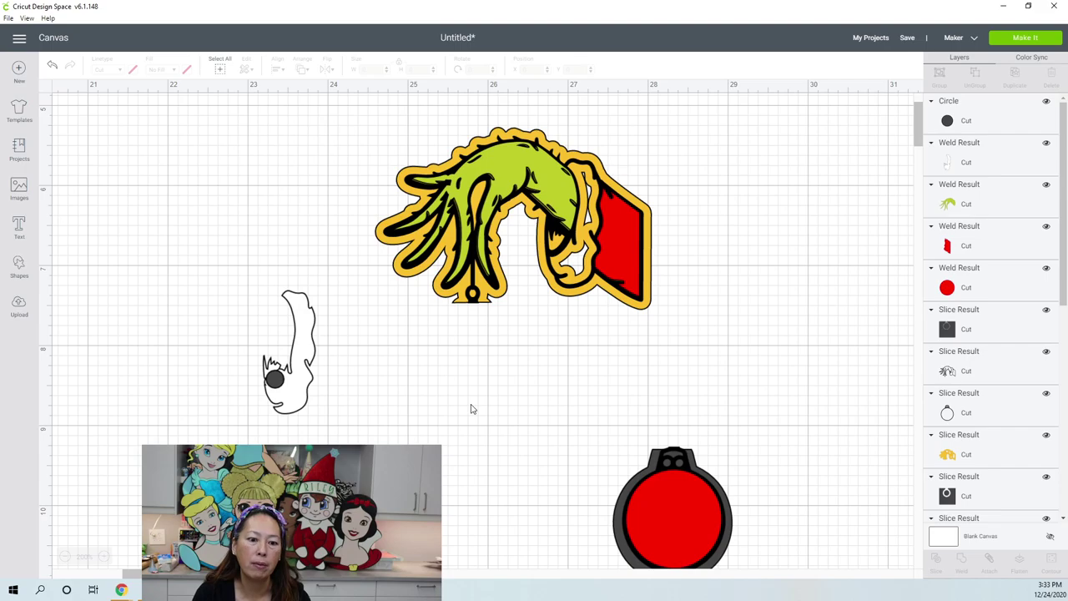
drag(288, 384, 577, 270)
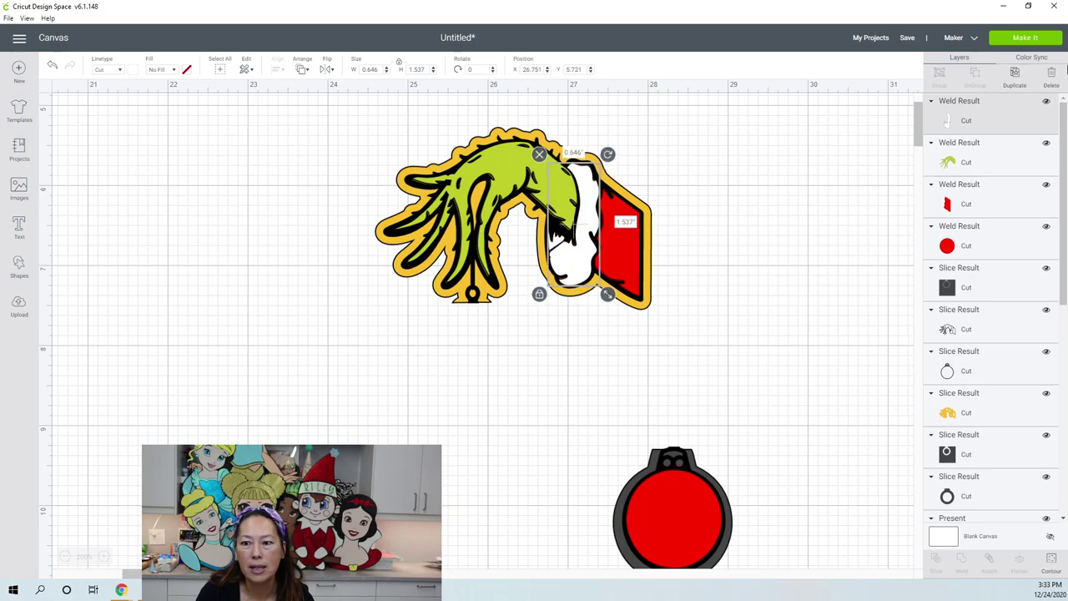
- Save the project under the name "1 Grinch"
click(908, 38)
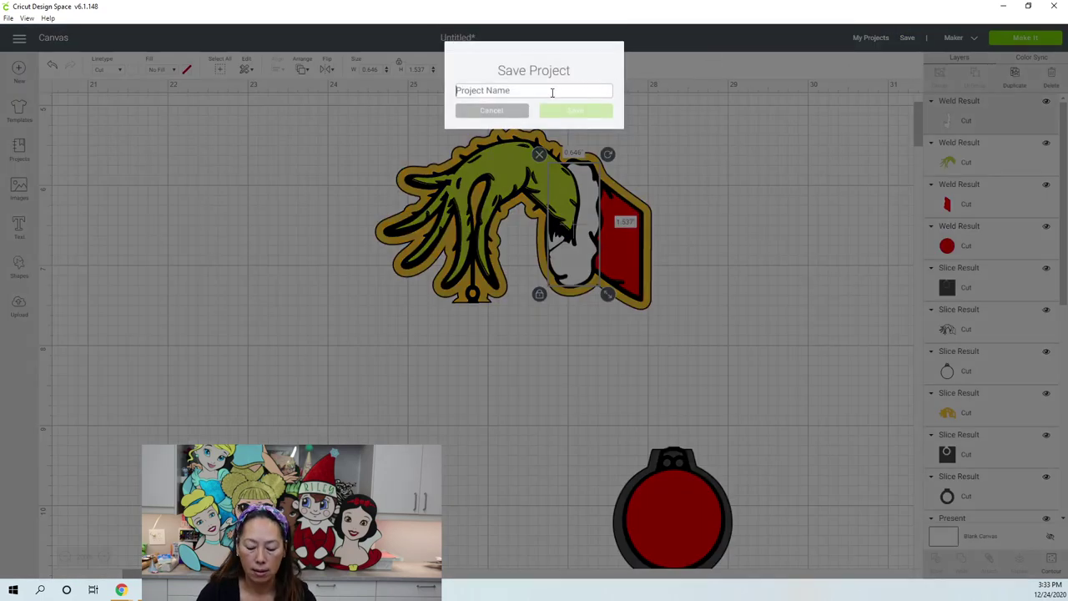
text(1)
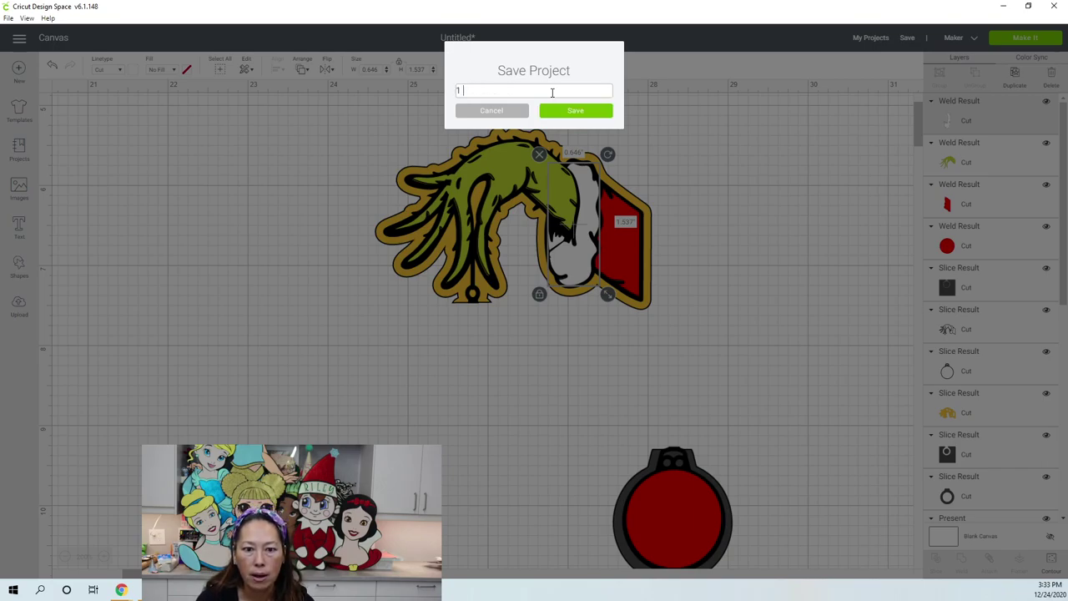
text( Grinch)
key(Return)
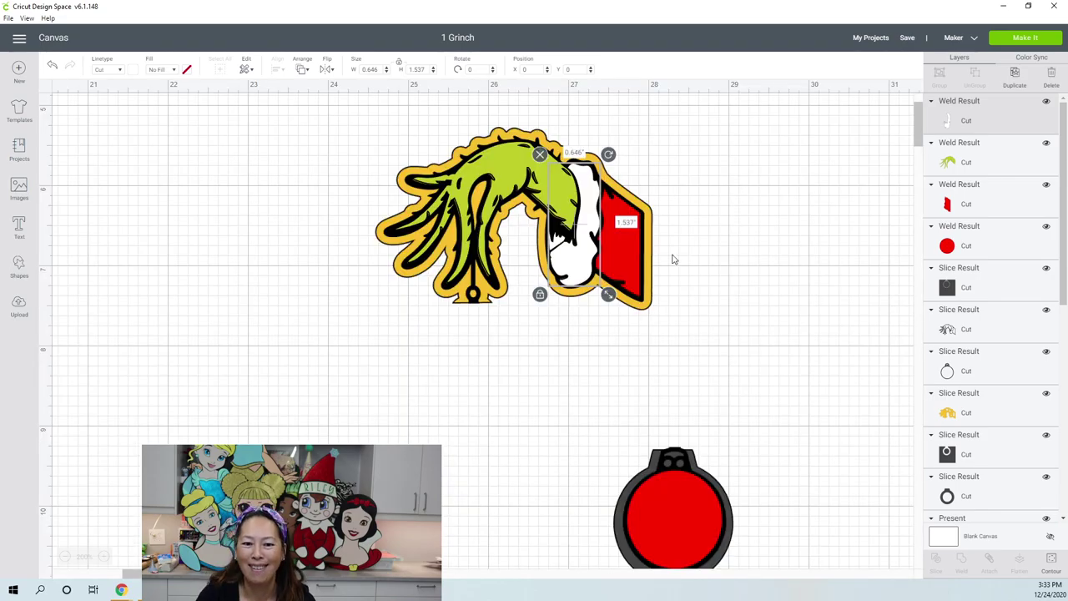
- Group all the pieces of the assembled Grinch hand
click(66, 558)
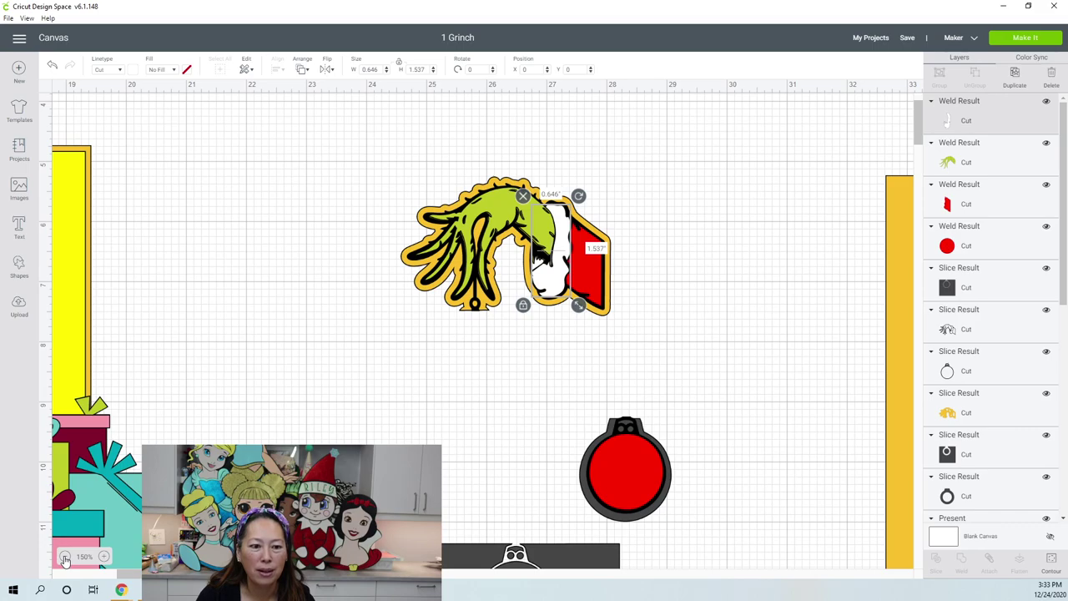
click(65, 558)
click(65, 558)
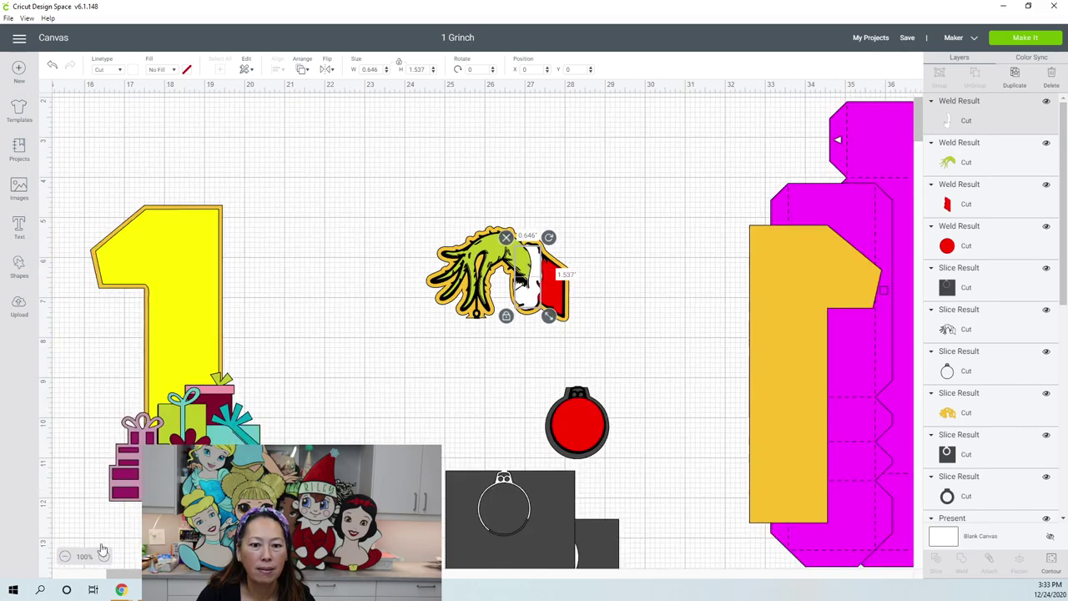
click(374, 202)
drag(372, 191, 608, 335)
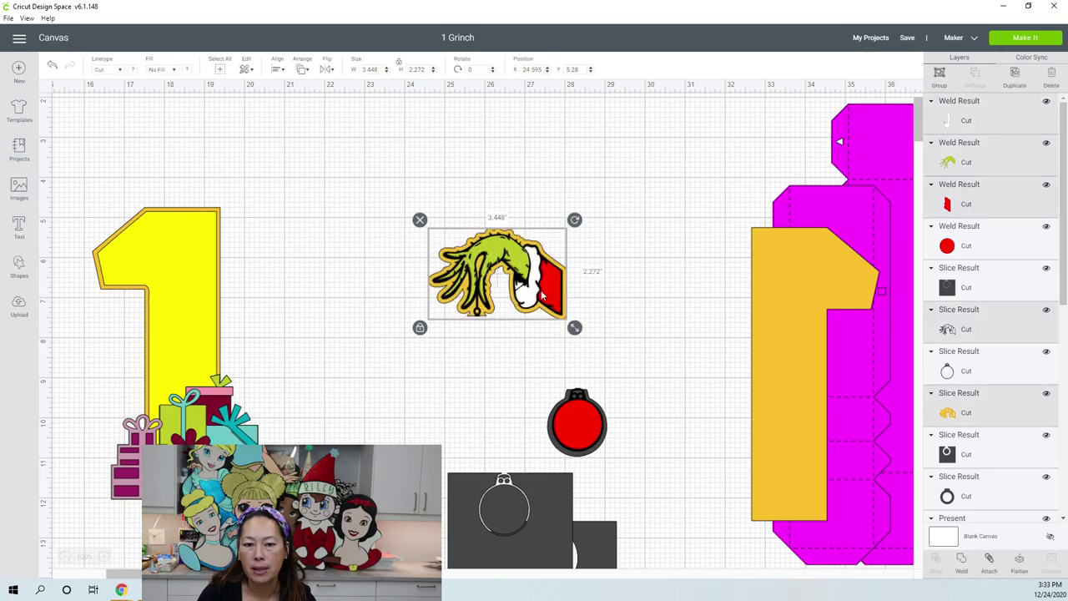
click(941, 77)
- Move the grouped Grinch hand onto the top of the yellow number 1 and enlarge it to about 4.5 by 2.97 inches
drag(496, 292, 172, 254)
click(217, 297)
click(215, 292)
drag(220, 309, 197, 274)
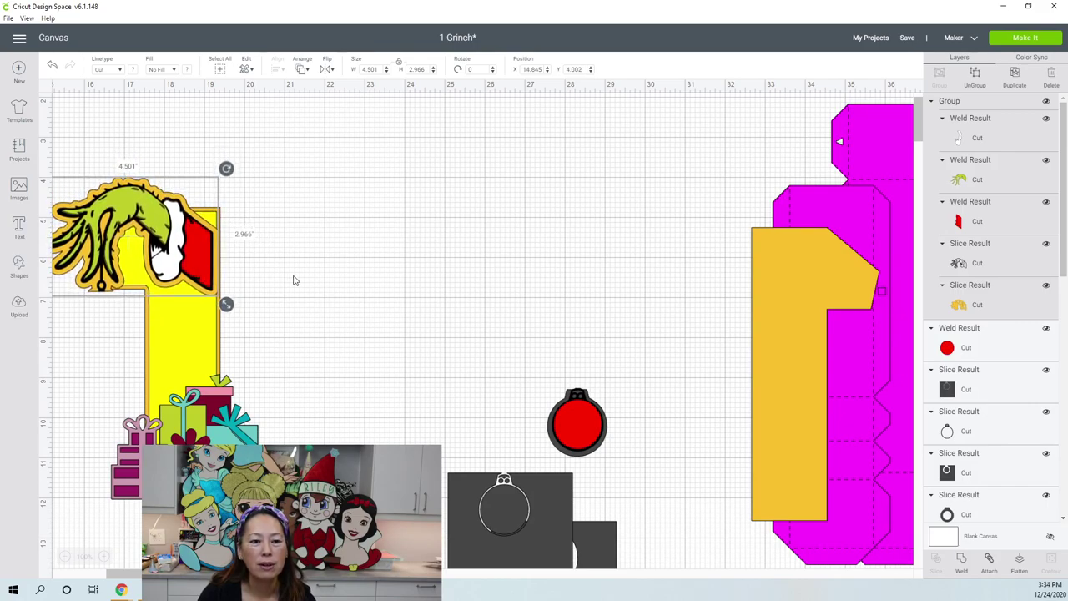
click(64, 557)
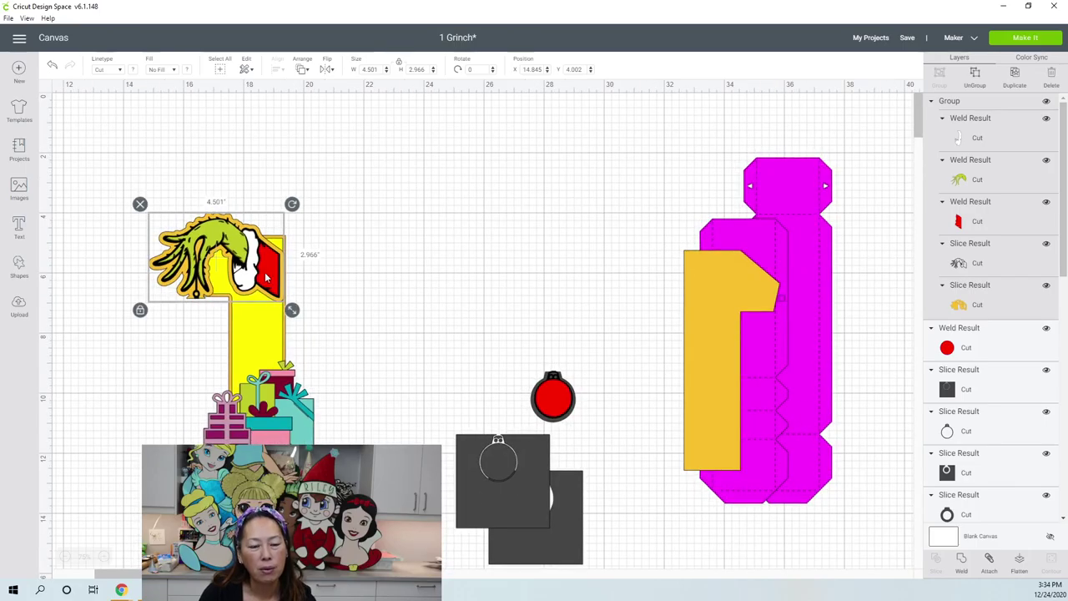
- Tilt the Grinch hand group to about 358° and shift it so the fingers extend past the number's flag
drag(291, 203, 250, 179)
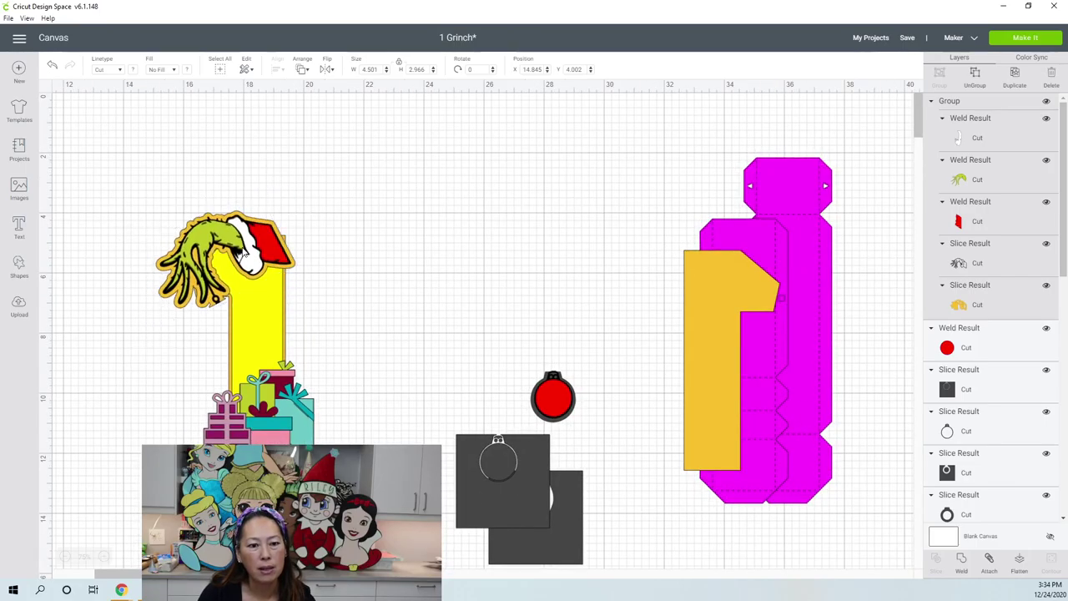
drag(221, 250, 281, 207)
mouse_move(243, 268)
mouse_down()
mouse_move(237, 241)
mouse_move(226, 261)
mouse_up()
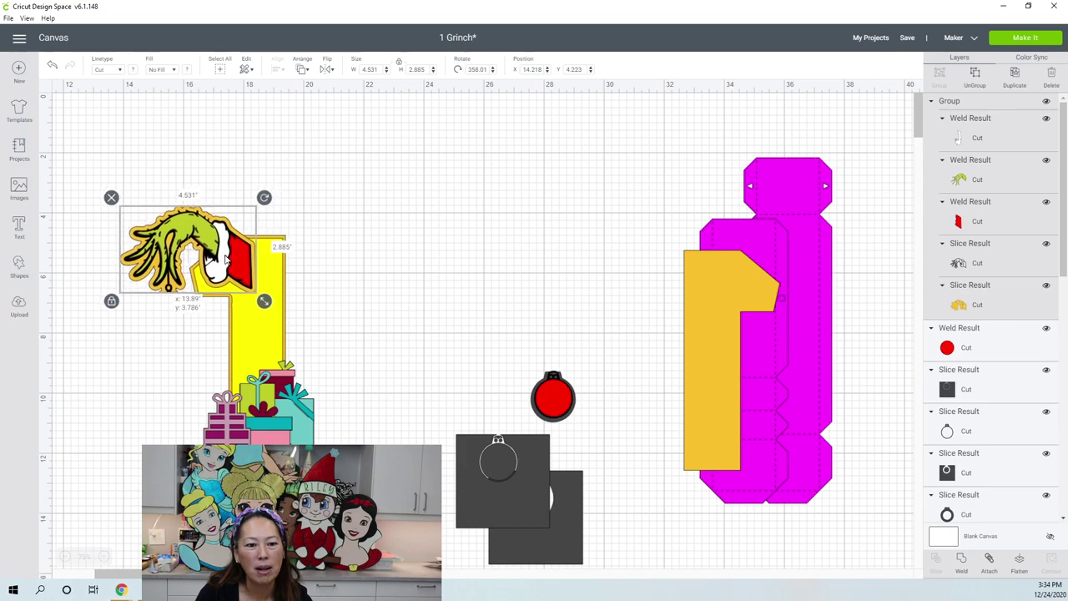
- Move the red ornament pieces directly beneath the Grinch's fingers and enlarge them to about 2.51 by 2.88 inches
drag(508, 347, 208, 371)
drag(192, 334, 186, 336)
drag(207, 371, 199, 347)
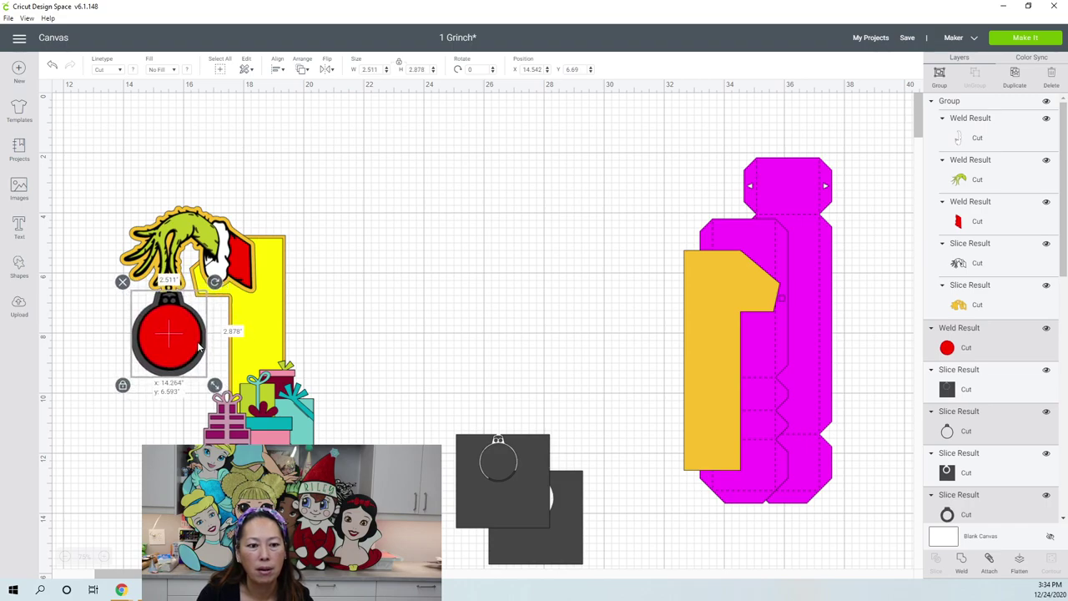
click(419, 345)
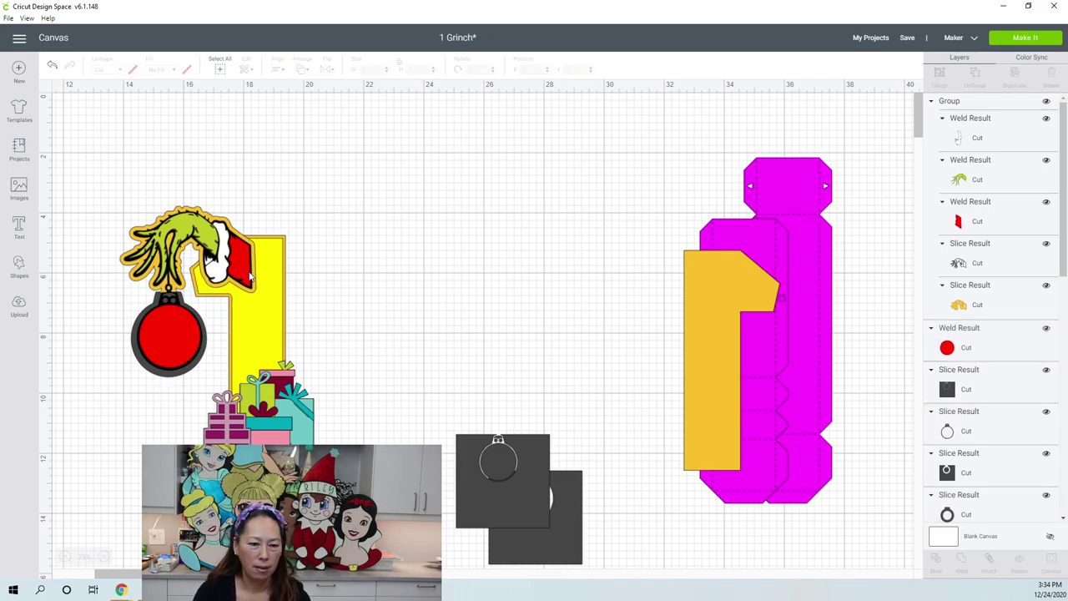
- Enlarge the Grinch hand to about 4.87 by 3.1 inches and place its sleeve against the number's straight outer edge
click(250, 277)
drag(264, 300, 274, 264)
click(360, 267)
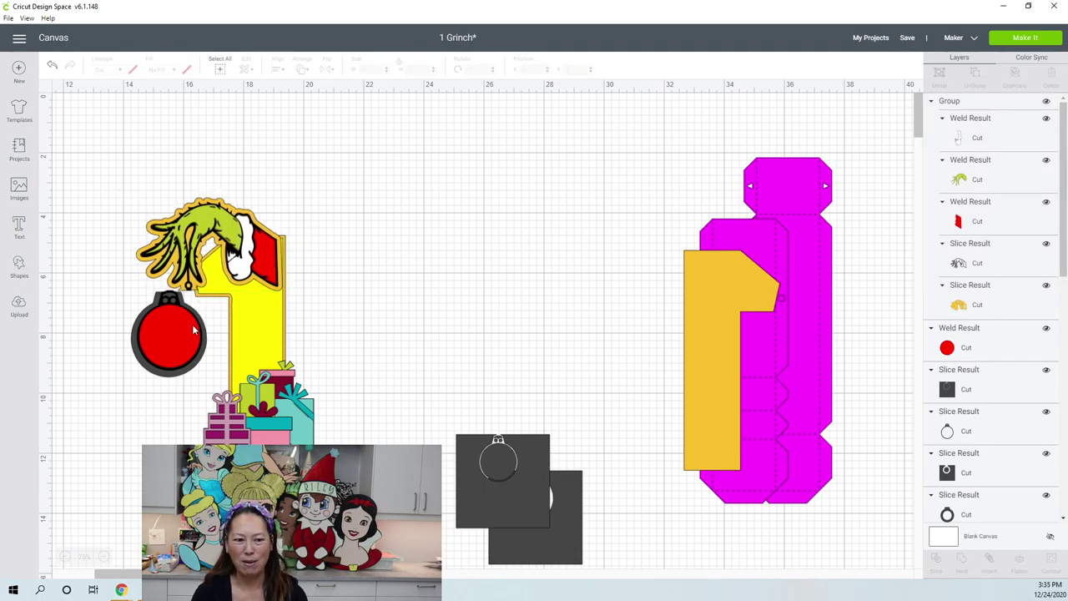
- Group the ornament's layers and move the ornament slightly down, centred under the hand's hook
click(167, 326)
click(91, 334)
drag(92, 334, 159, 346)
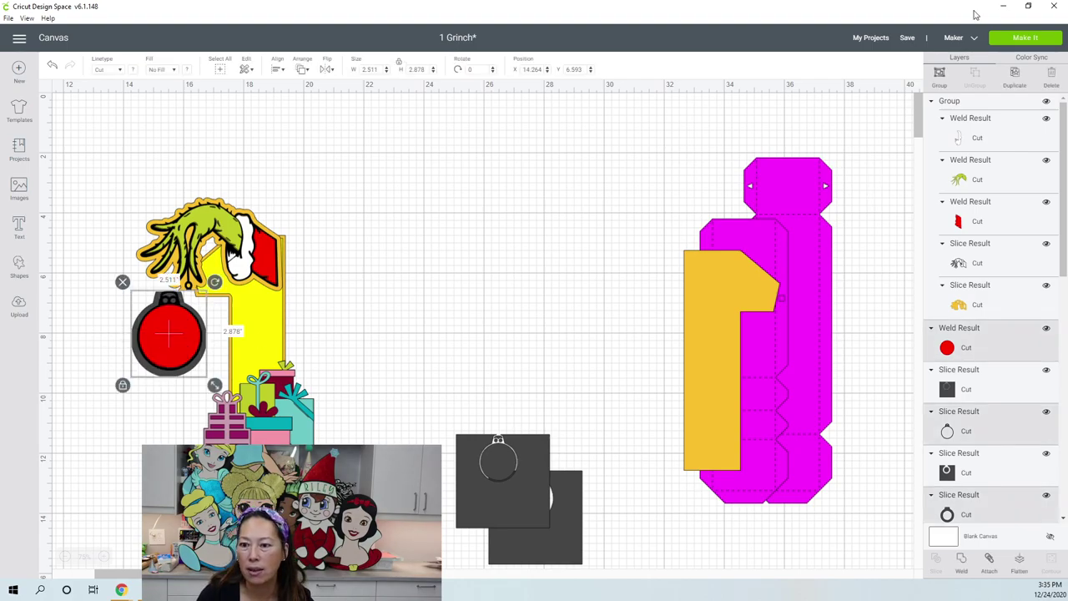
click(941, 76)
drag(156, 332, 173, 355)
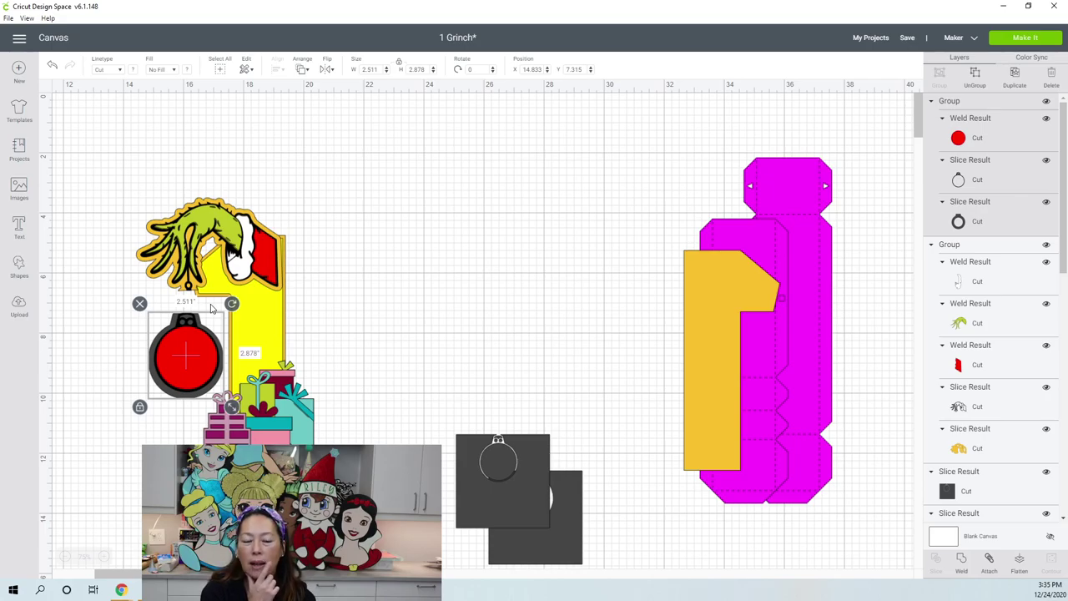
click(424, 270)
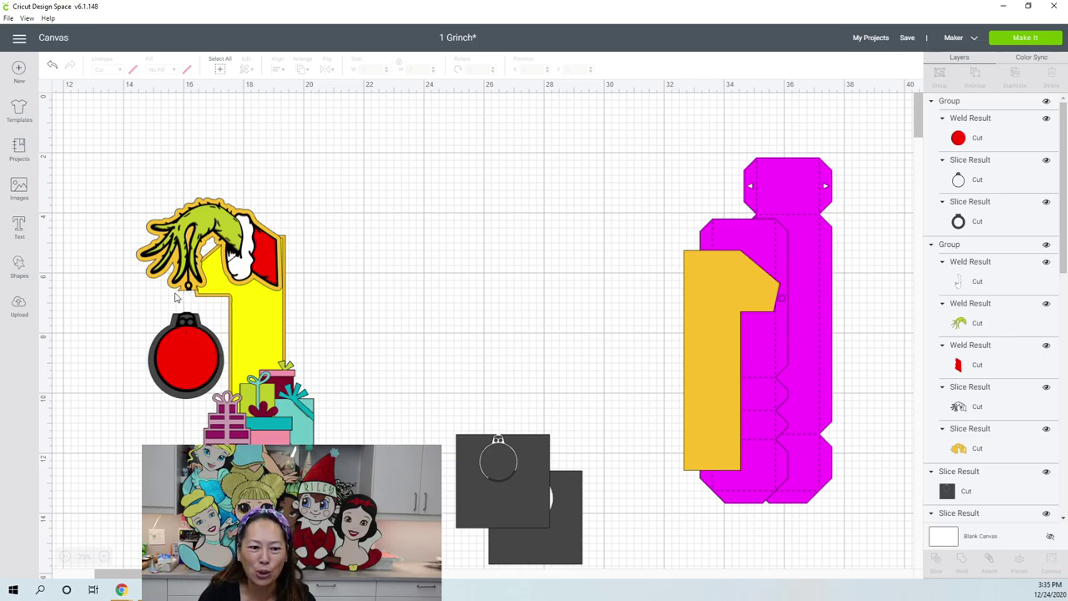
- Rotate the Grinch hand group to about 359.25° and realign its sleeve with the number's edge
click(271, 262)
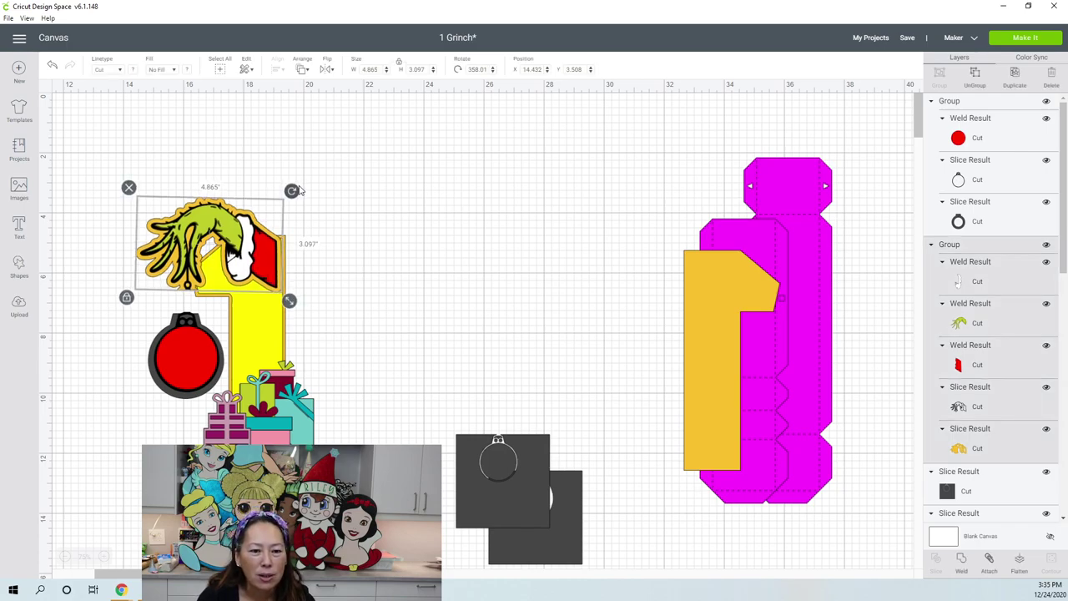
drag(301, 204, 296, 199)
drag(272, 243, 272, 244)
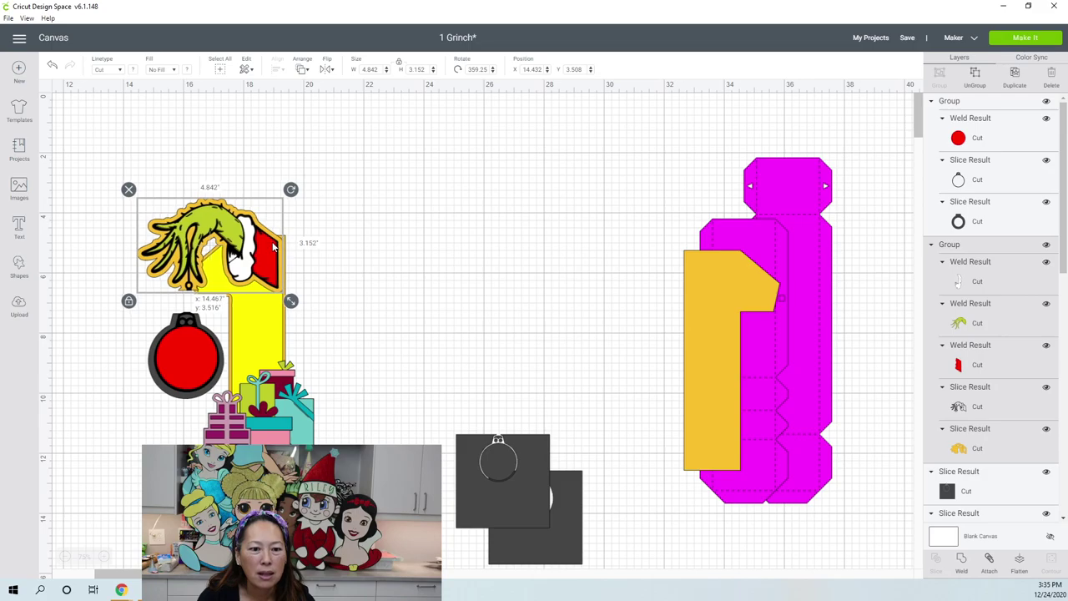
- Delete the leftover dark gray squares and slice remnants from the canvas
click(386, 272)
drag(439, 375, 590, 546)
key(Delete)
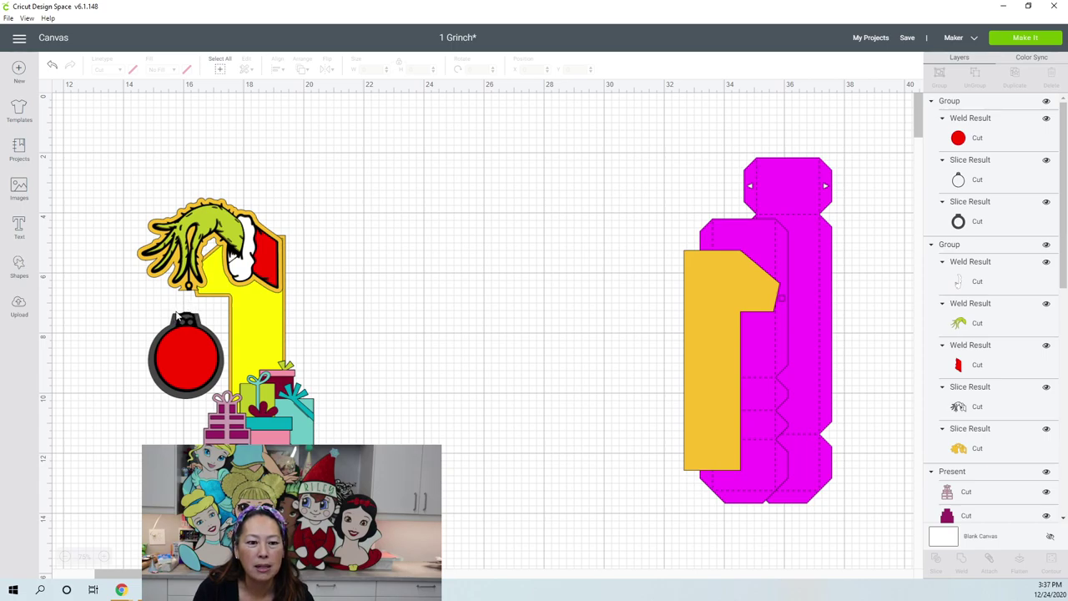
- Add a circle, shape it into an ellipse about 0.9 by 0.61 inches, and lay it over the ornament's cap
click(20, 267)
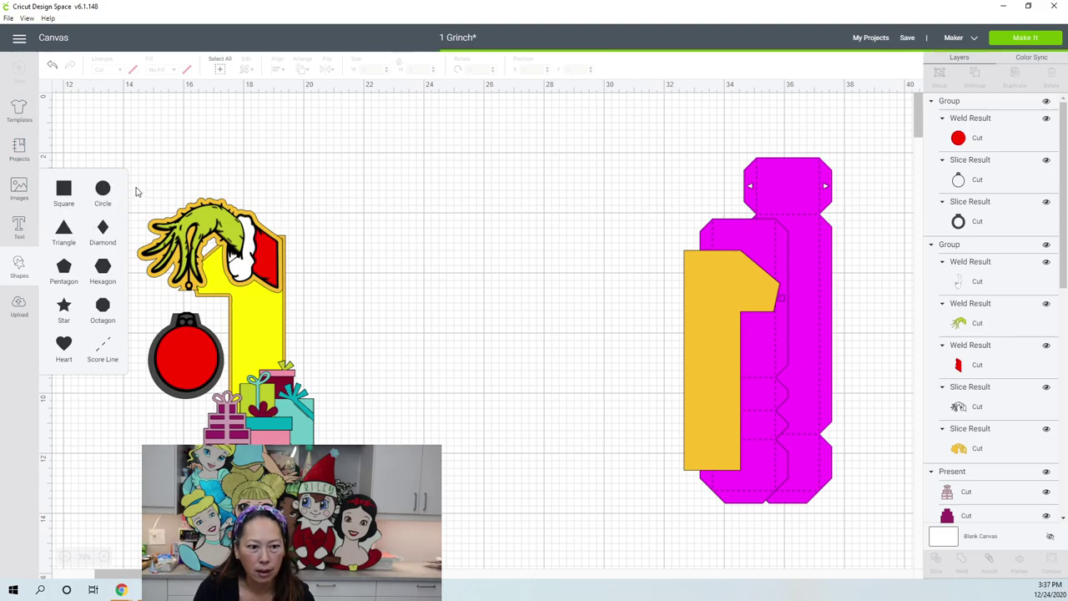
drag(144, 181, 191, 317)
click(161, 324)
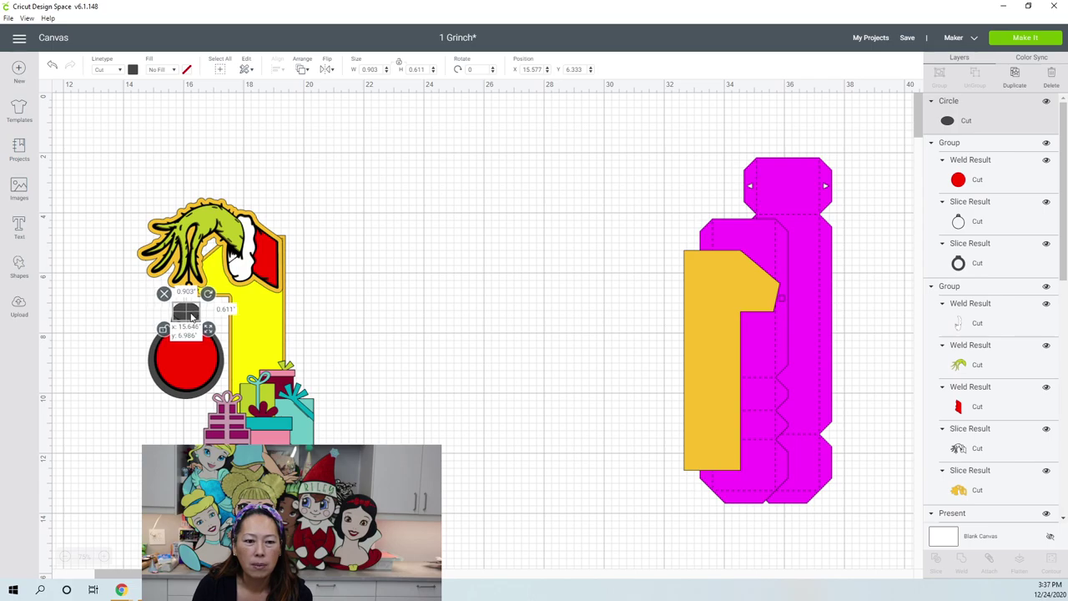
click(119, 318)
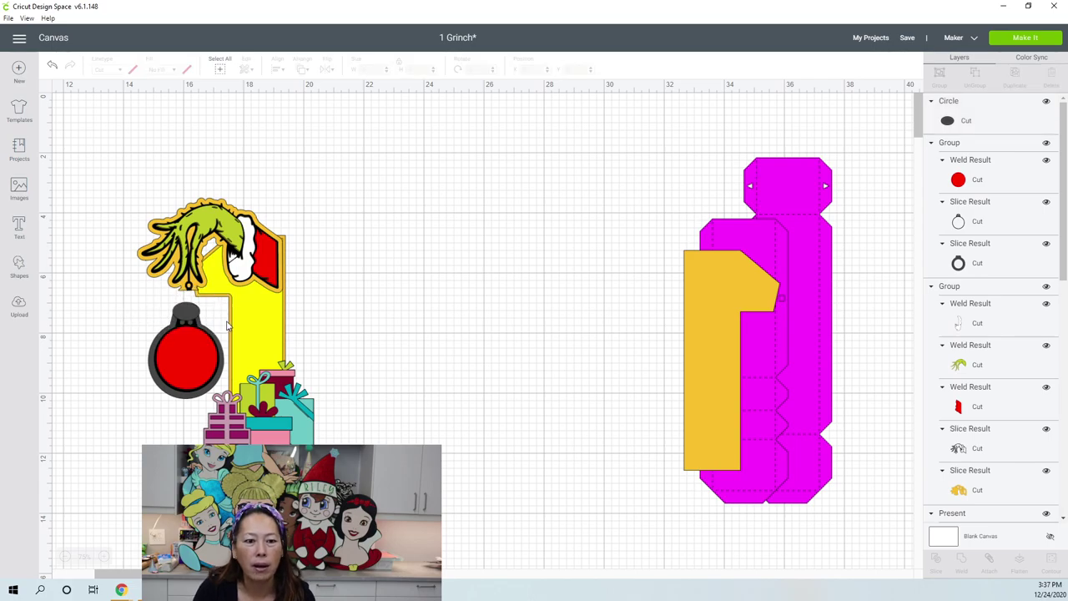
- Weld the ellipse to the ornament's dark gray backing layer
click(968, 123)
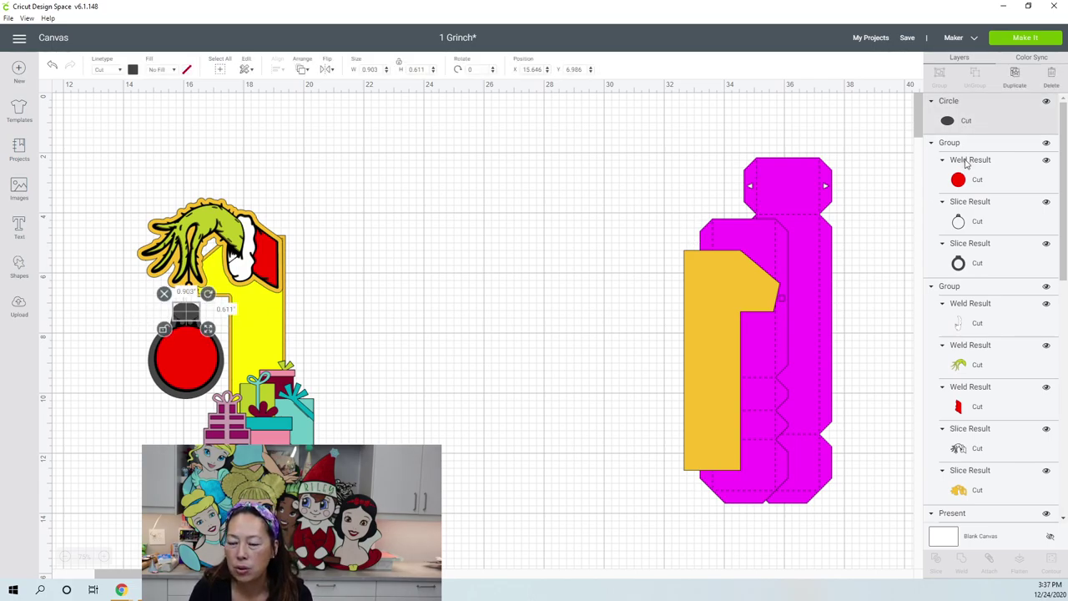
shift+click(978, 263)
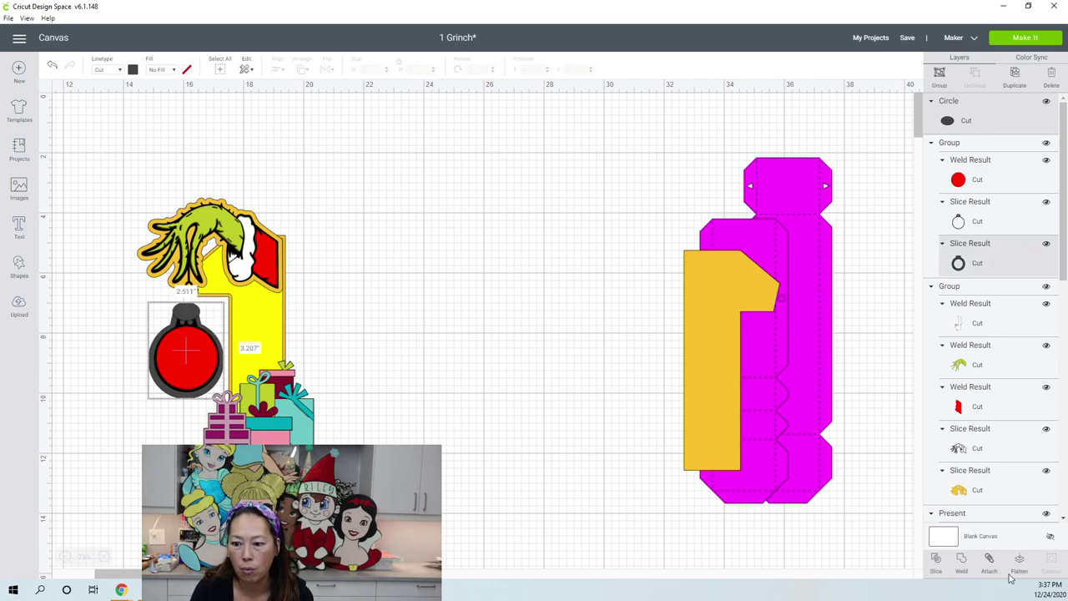
click(961, 566)
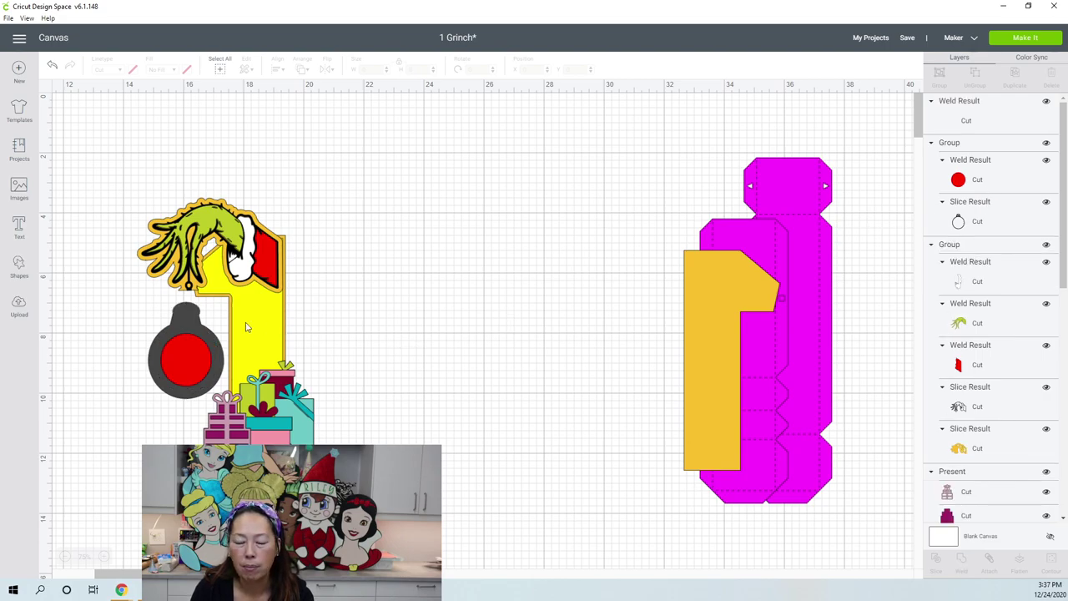
- Send the welded ornament backing to the back, behind the ornament's other layers
click(185, 325)
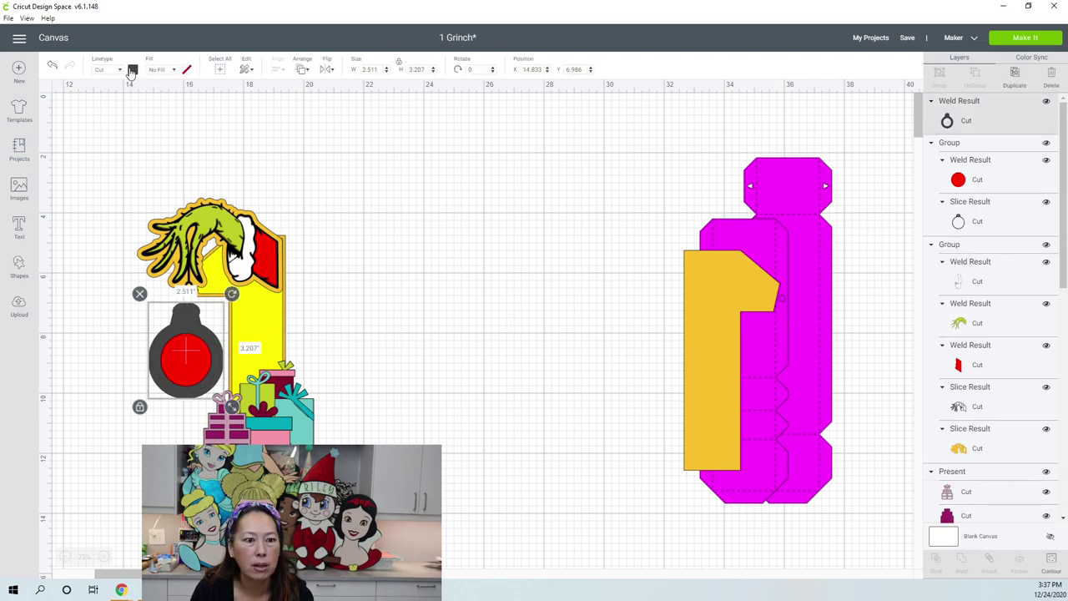
click(303, 72)
click(325, 87)
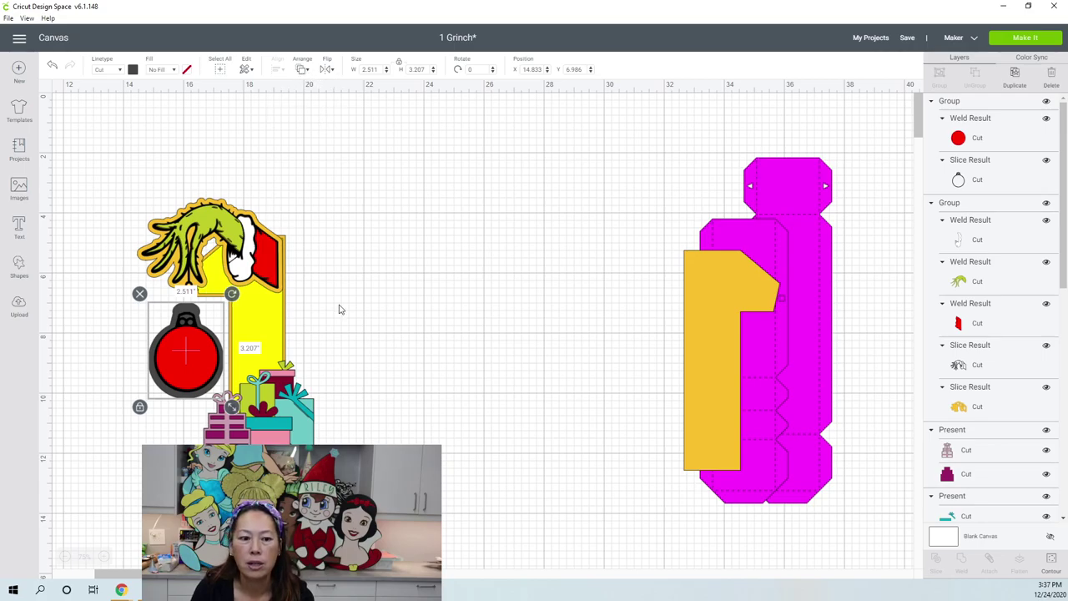
click(429, 305)
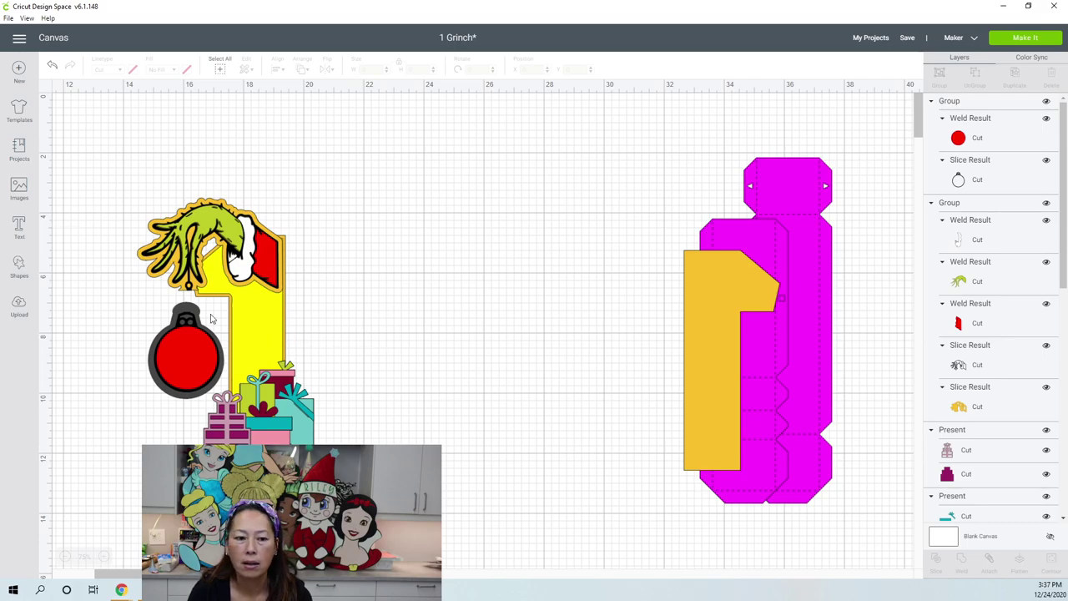
- Recolor the ornament's welded backing to the same golden orange as the hand's outline
click(185, 313)
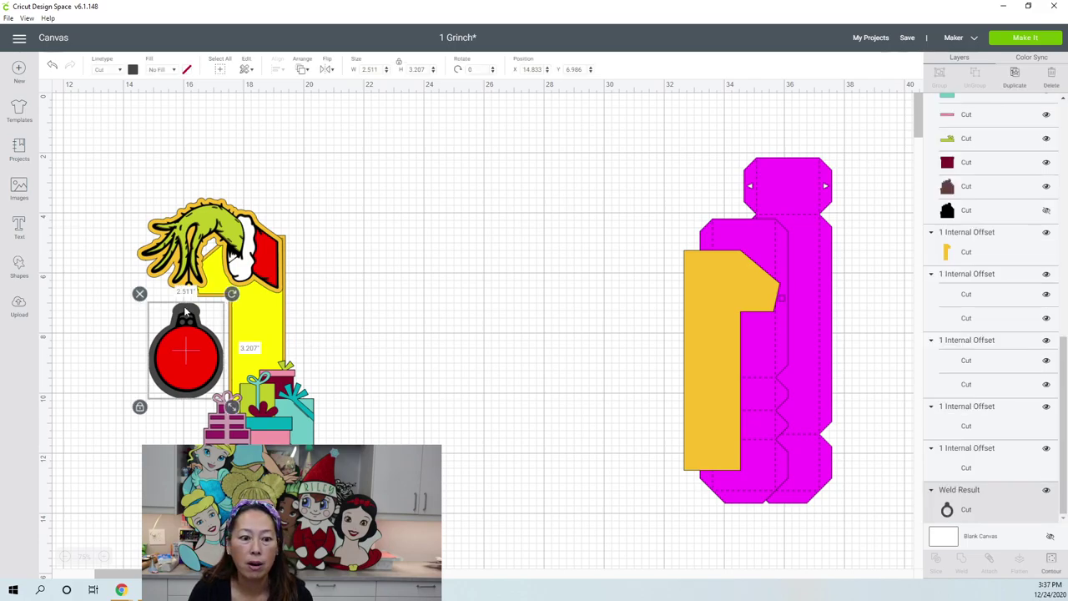
click(133, 69)
click(158, 120)
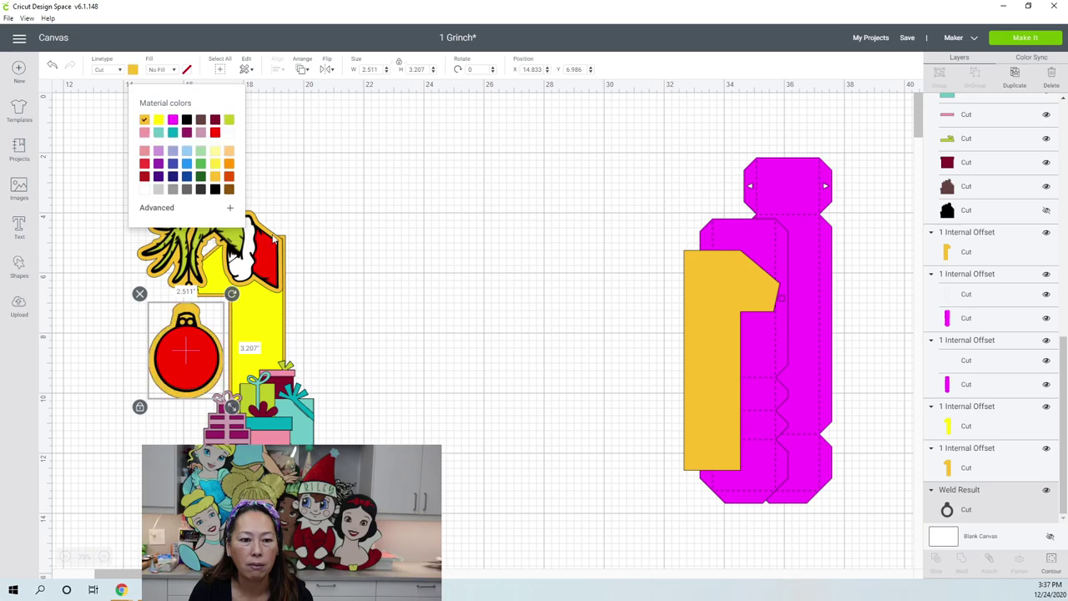
click(400, 268)
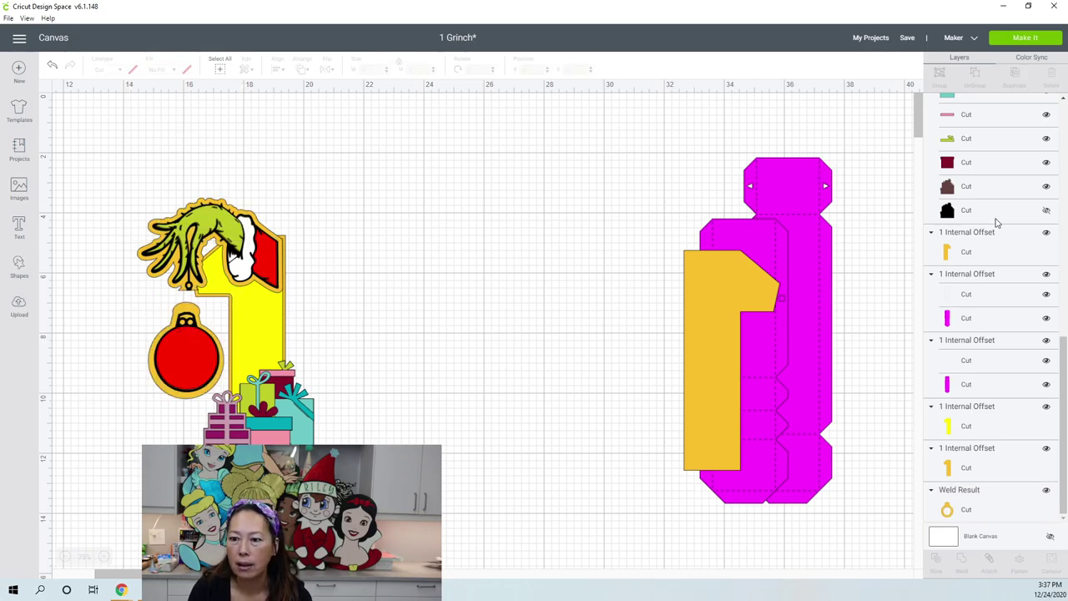
- Change the ornament's red circle to the number's yellow
scroll(996, 221, up, 3)
scroll(996, 221, up, 5)
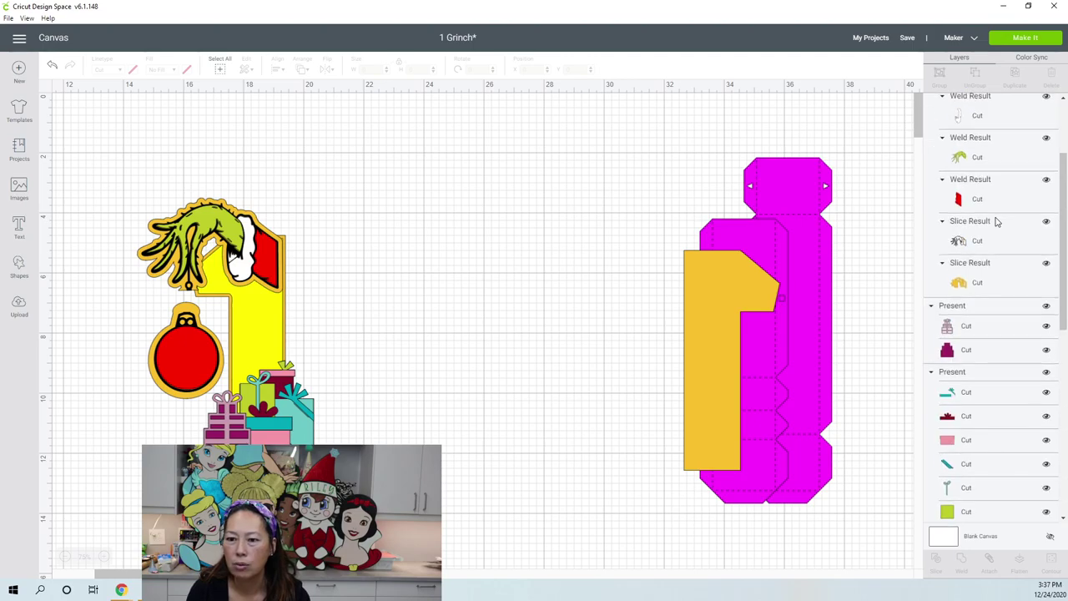
scroll(995, 221, up, 3)
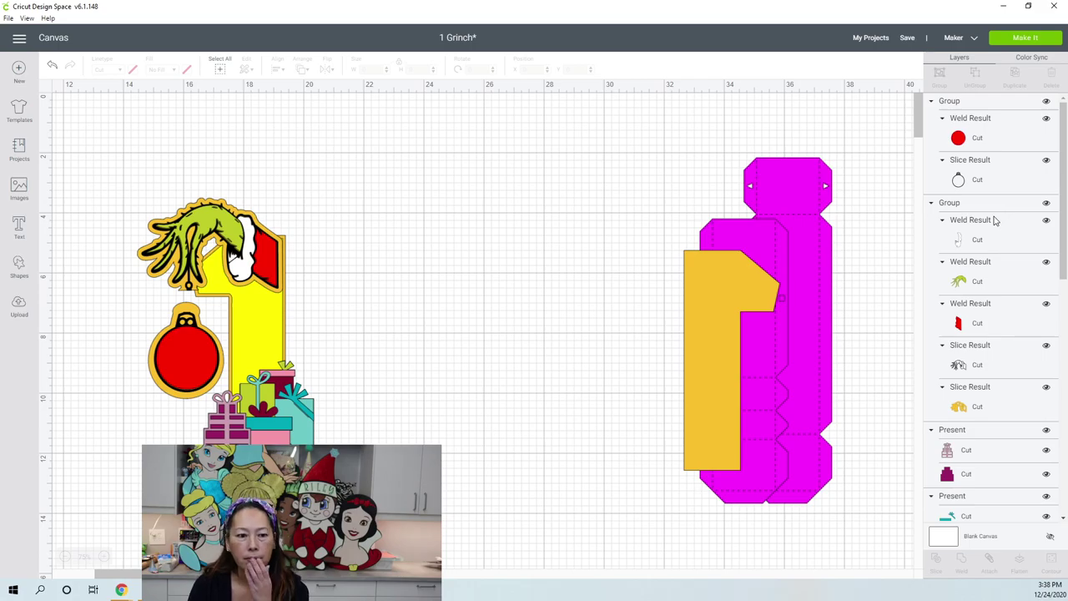
click(987, 140)
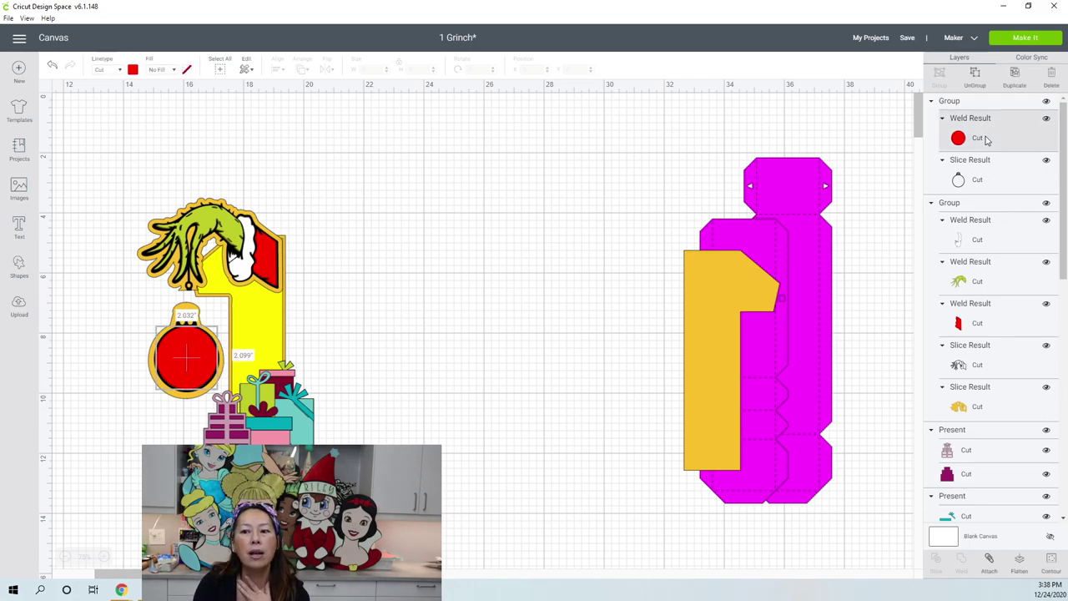
click(131, 70)
click(159, 120)
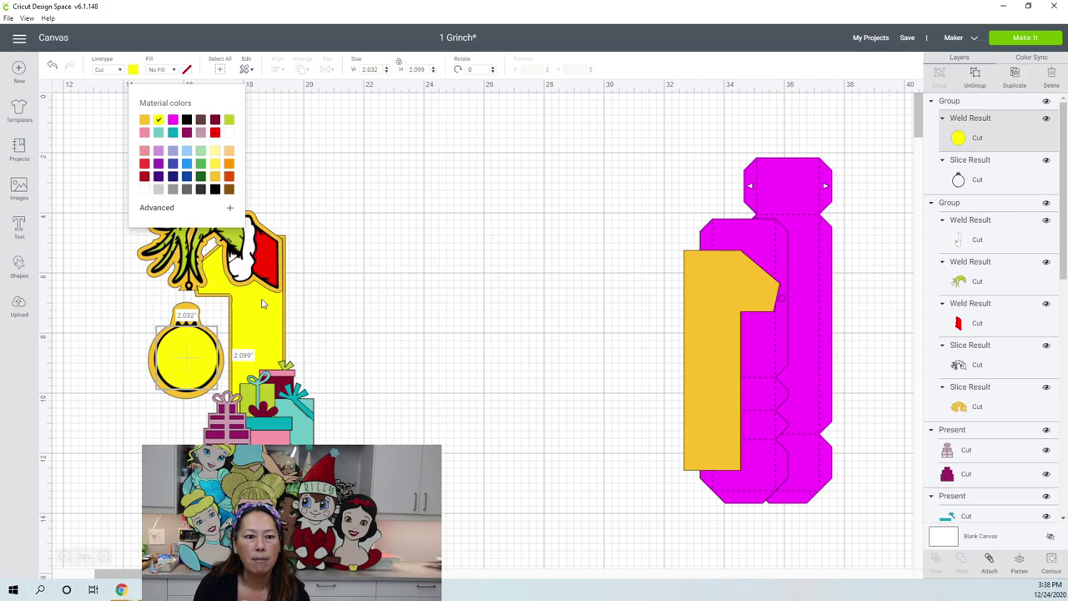
- Close the color choices and insert an empty text box on the canvas
click(492, 289)
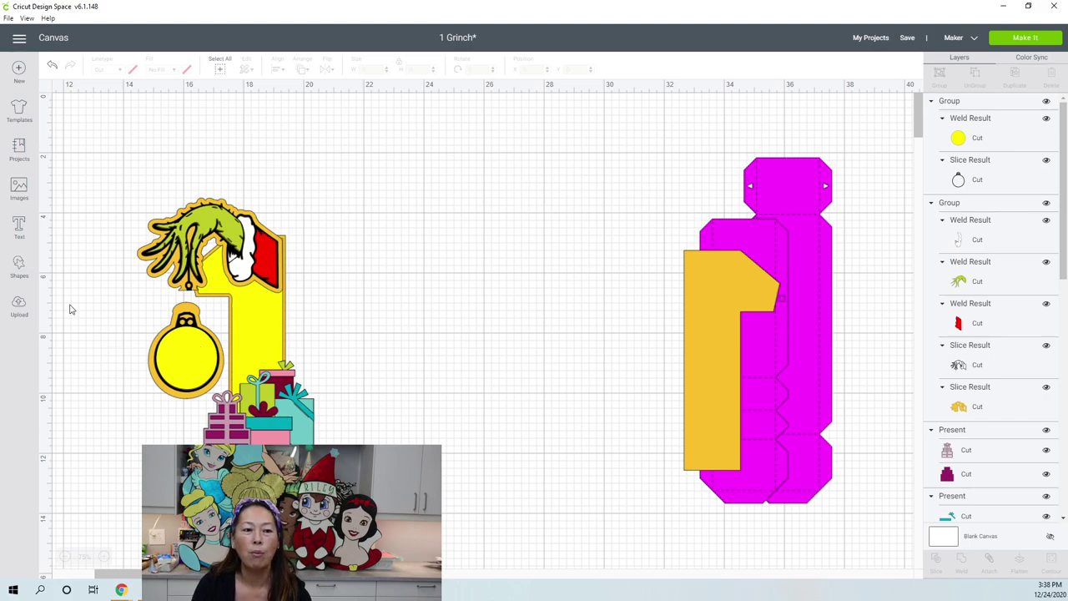
click(19, 226)
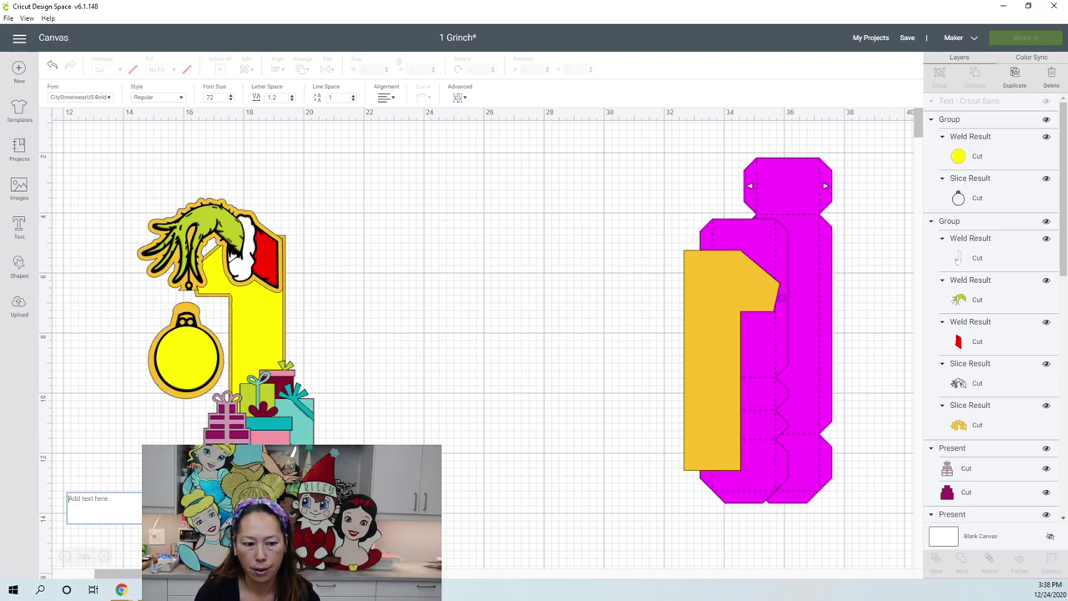
text(Thank)
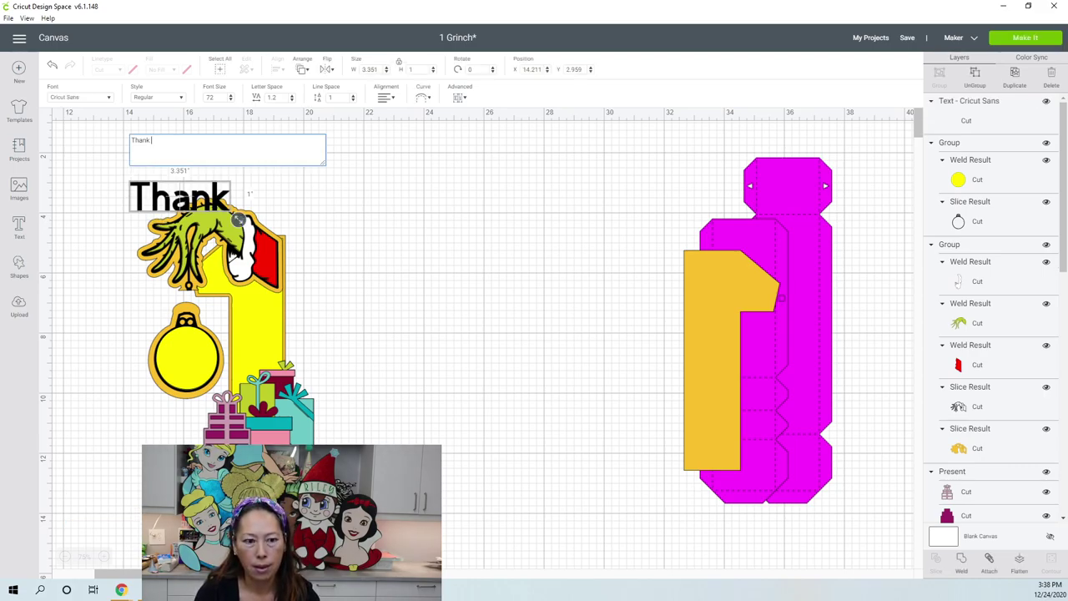
key(Return)
text(You)
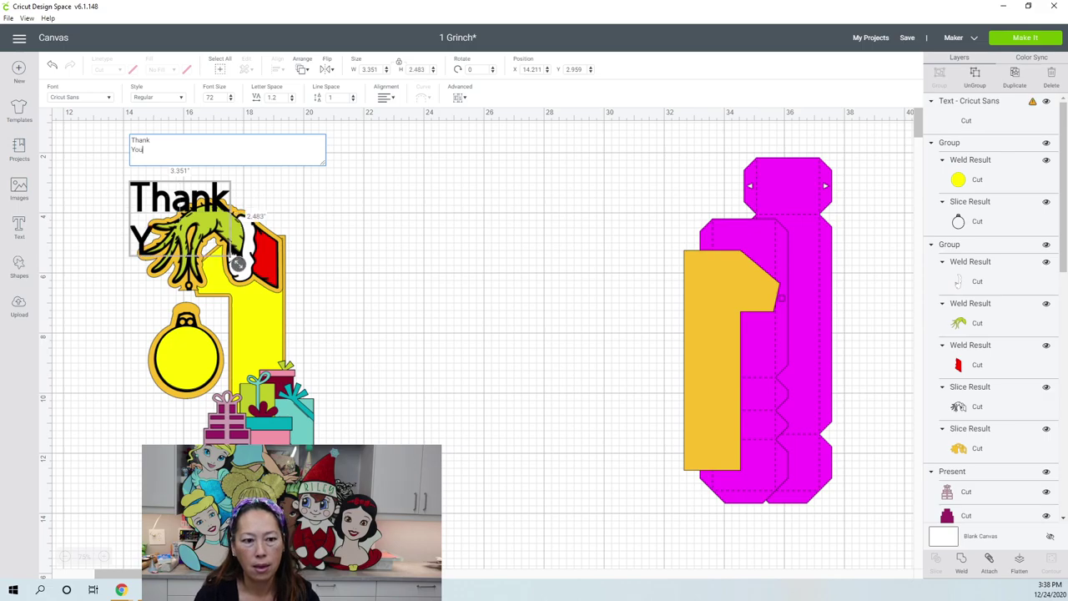
key(BackSpace)
key(BackSpace)
key(BackSpace)
key(BackSpace)
key(BackSpace)
key(BackSpace)
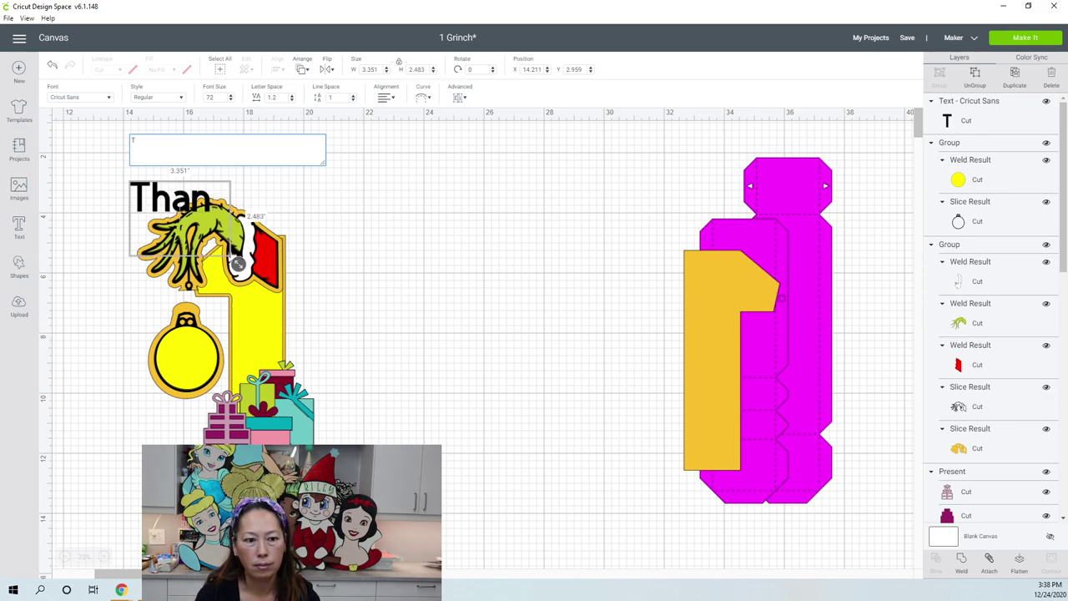
key(BackSpace)
key(BackSpace)
key(BackSpace)
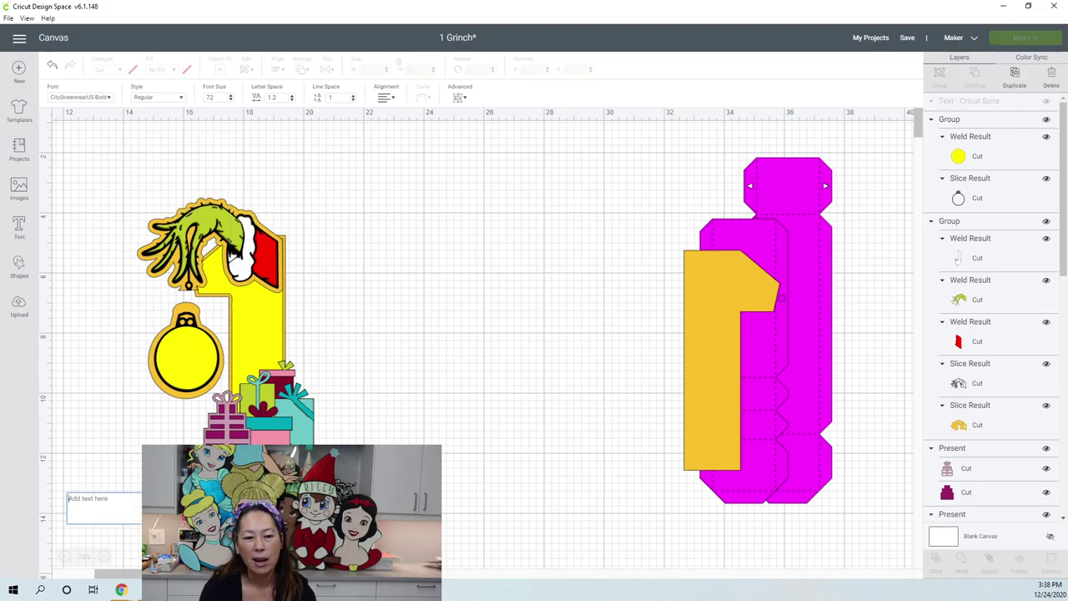
- Enter "Thank You!" on one line with extra spaces between the words, and move it to the empty canvas area beside the number design
text(Thank you)
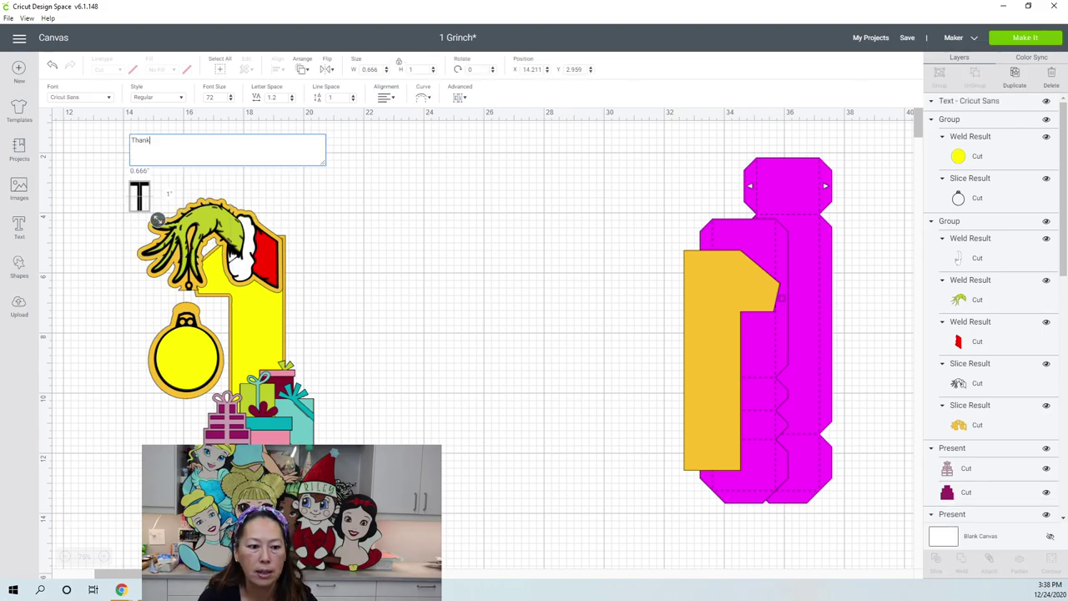
key(BackSpace)
key(BackSpace)
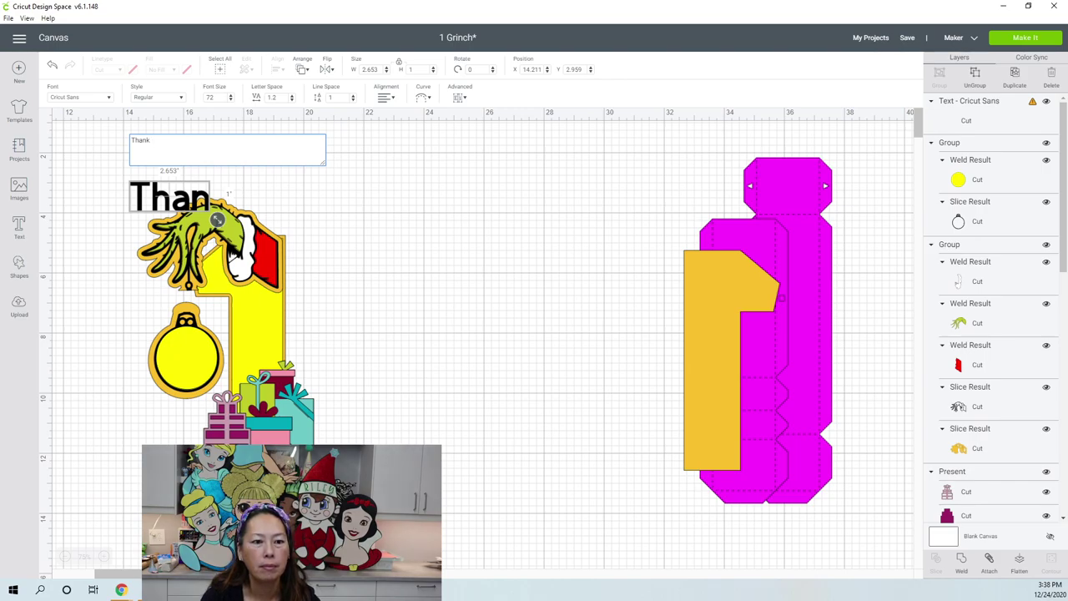
text(You)
key(BackSpace)
key(BackSpace)
key(BackSpace)
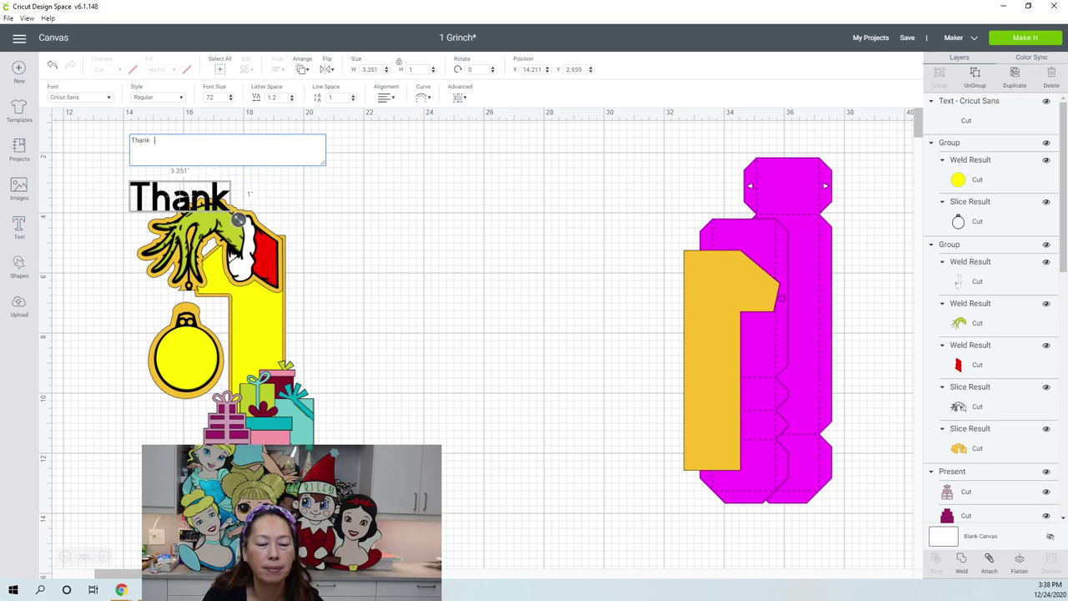
text(You)
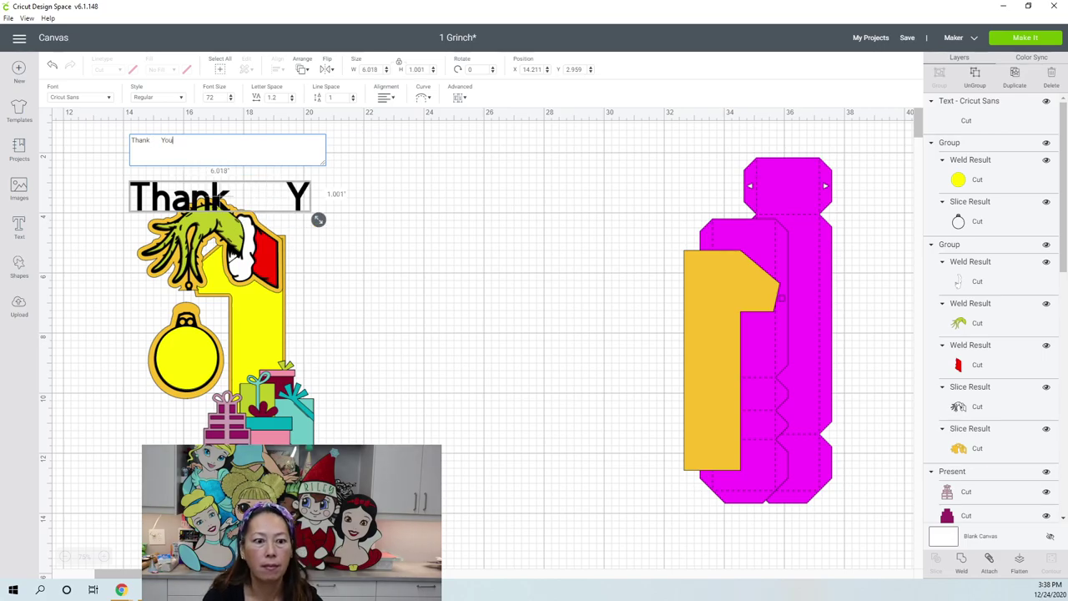
text(!)
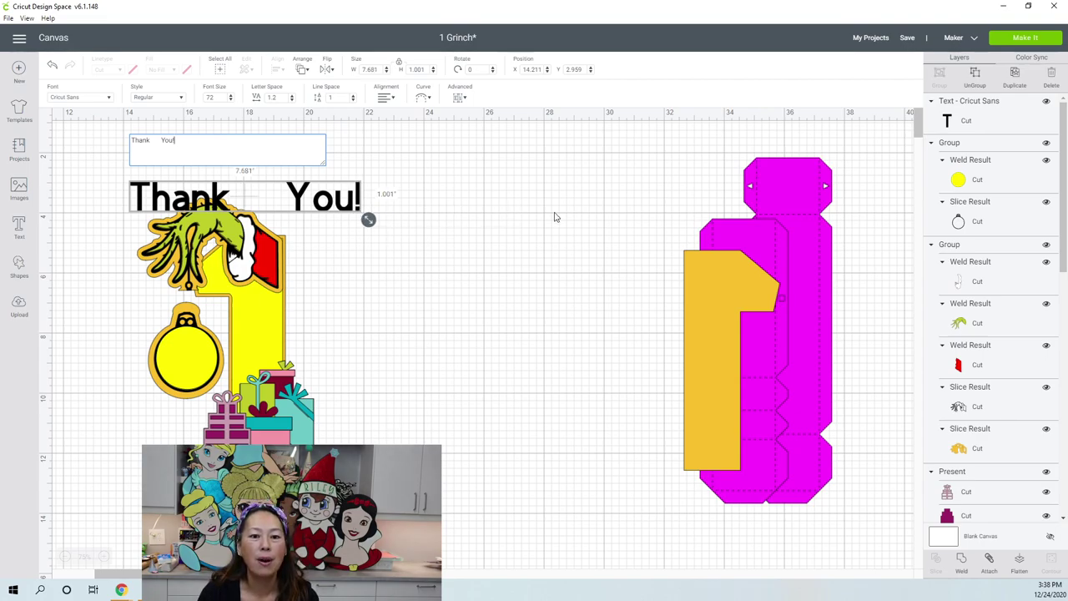
key(ctrl+z)
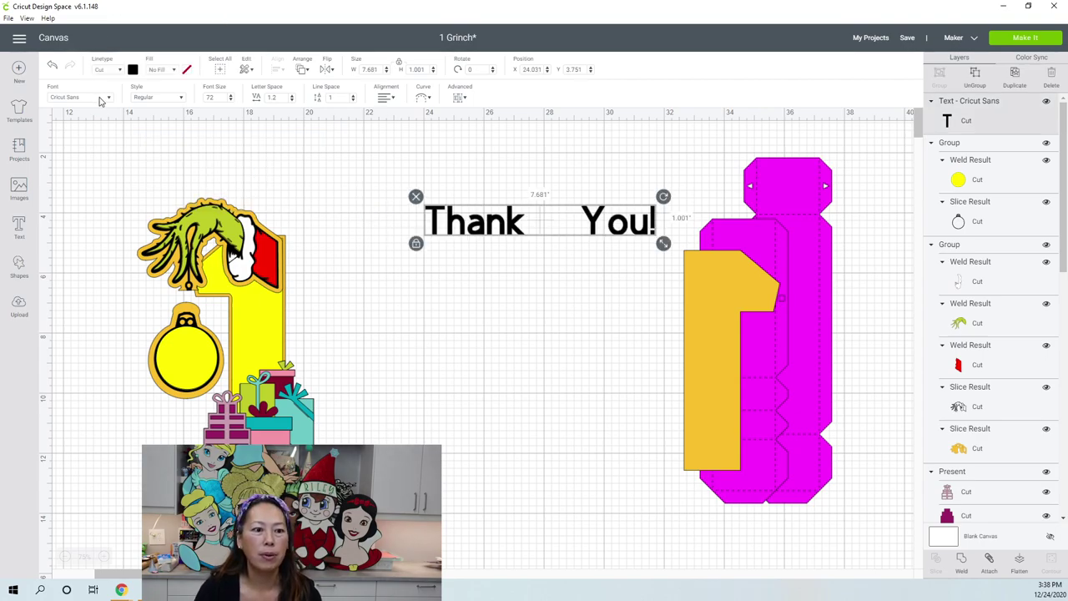
- Search the fonts for "hanib" and apply Haniberryku to the "Thank You!" text
click(102, 99)
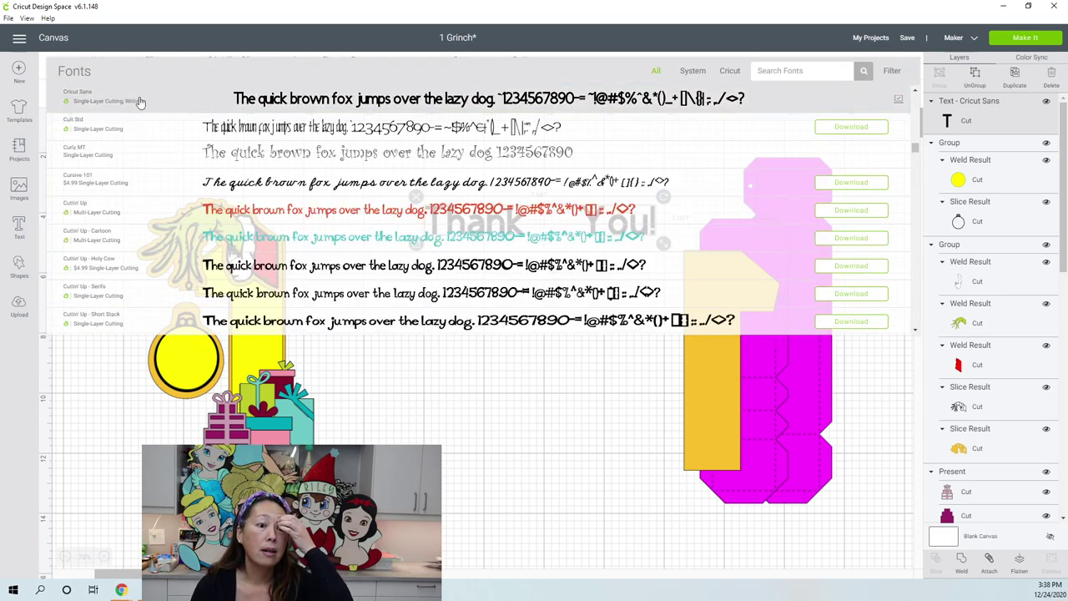
text(hhanib)
key(BackSpace)
key(BackSpace)
key(BackSpace)
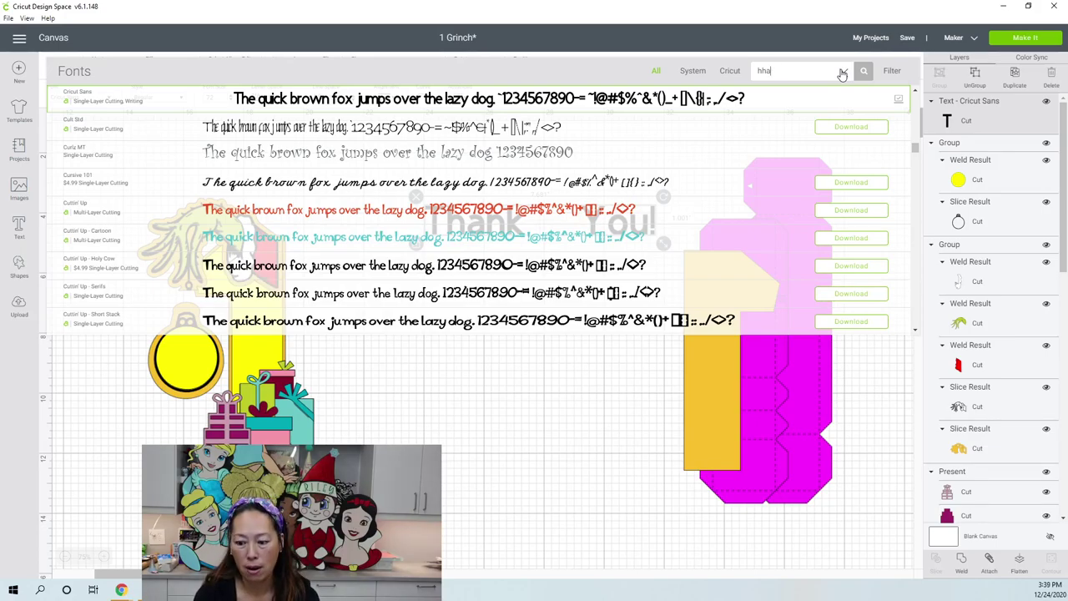
key(BackSpace)
key(BackSpace)
key(BackSpace)
text(hanib)
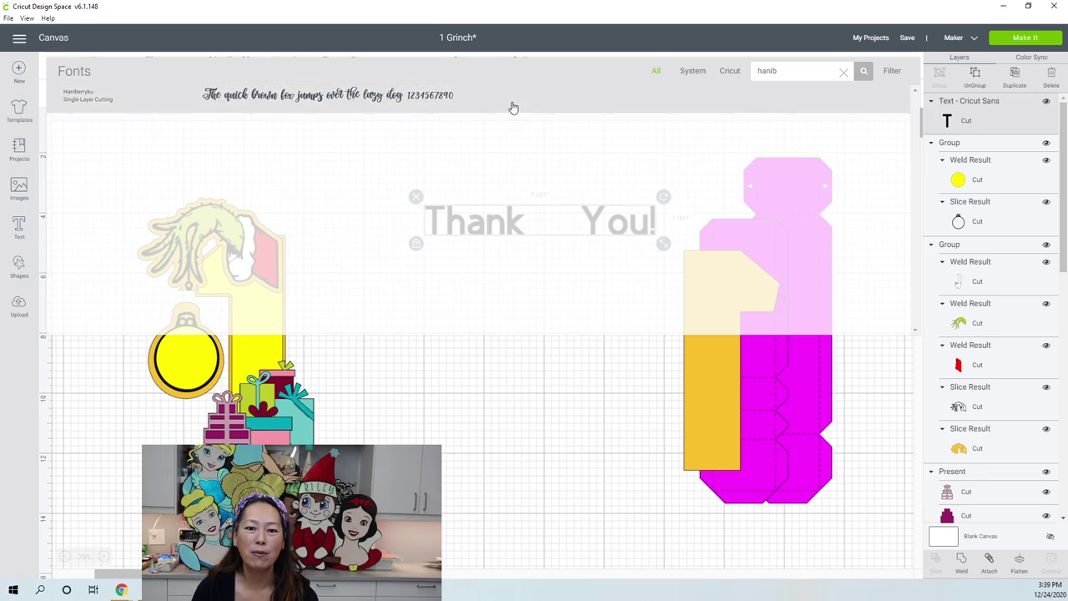
click(513, 107)
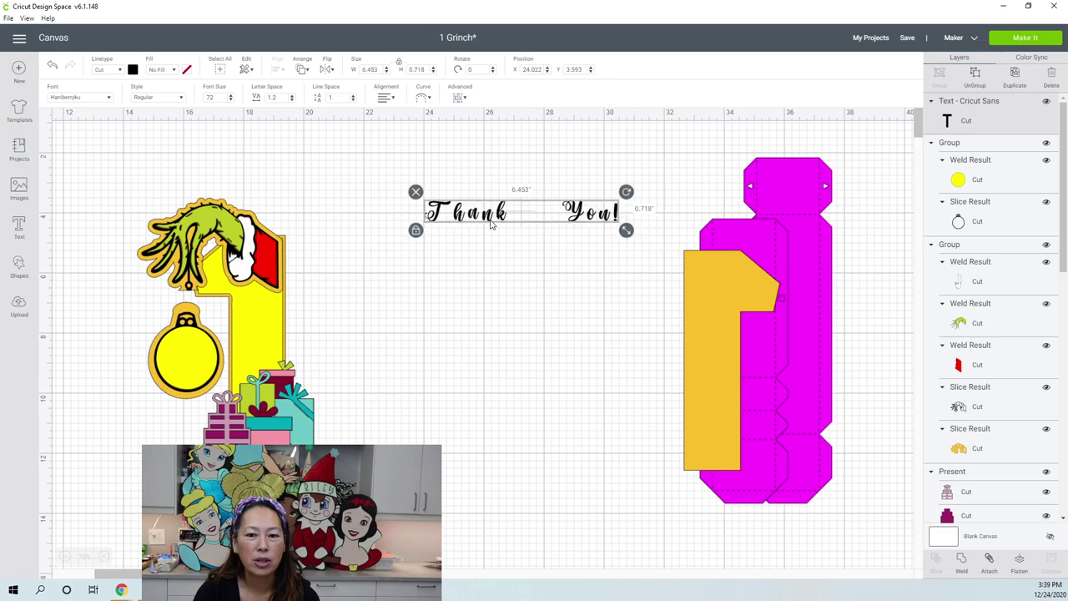
- Enlarge the "Thank You!" text to about 32.9 inches wide and move it below the number artwork
drag(492, 214, 471, 191)
drag(639, 234, 910, 283)
drag(610, 234, 384, 369)
scroll(420, 300, down, 3)
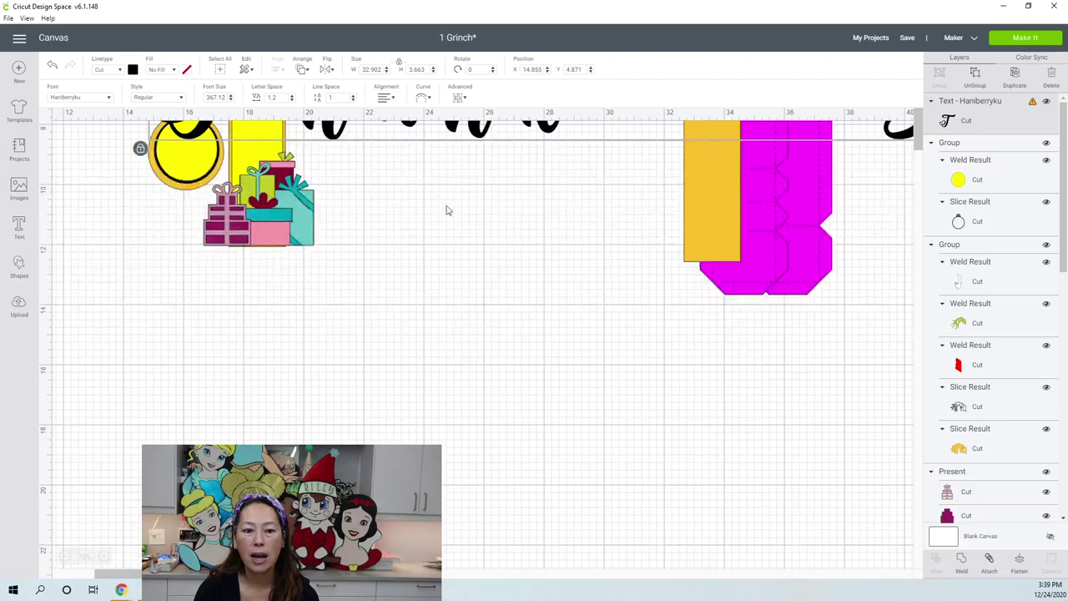
drag(482, 138, 432, 354)
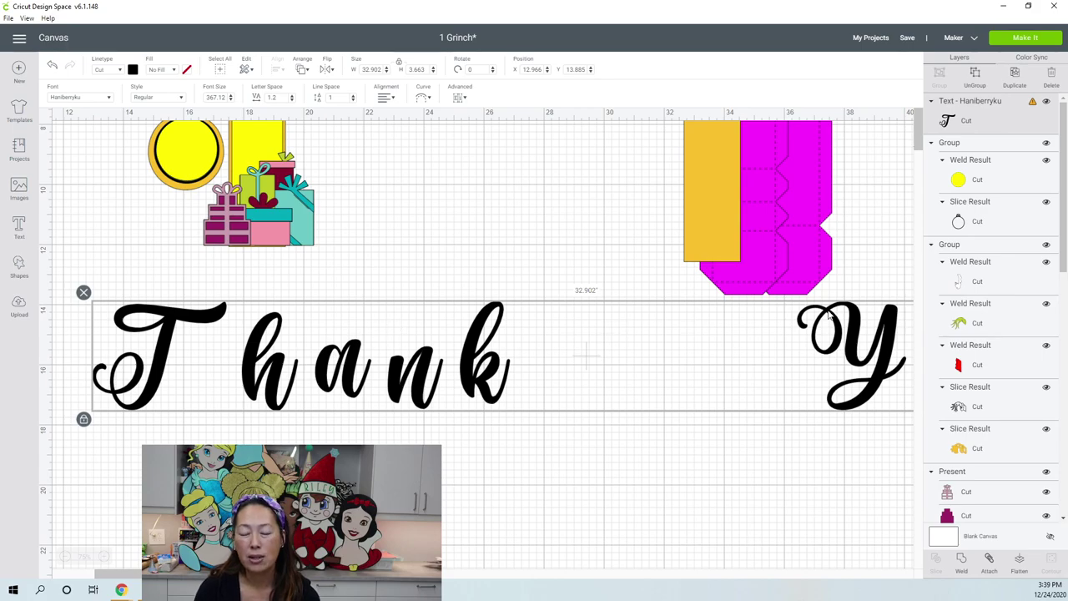
- Ungroup the text into separate letters and move the h, a, n and k of "Thank" together so they connect
click(975, 75)
click(342, 341)
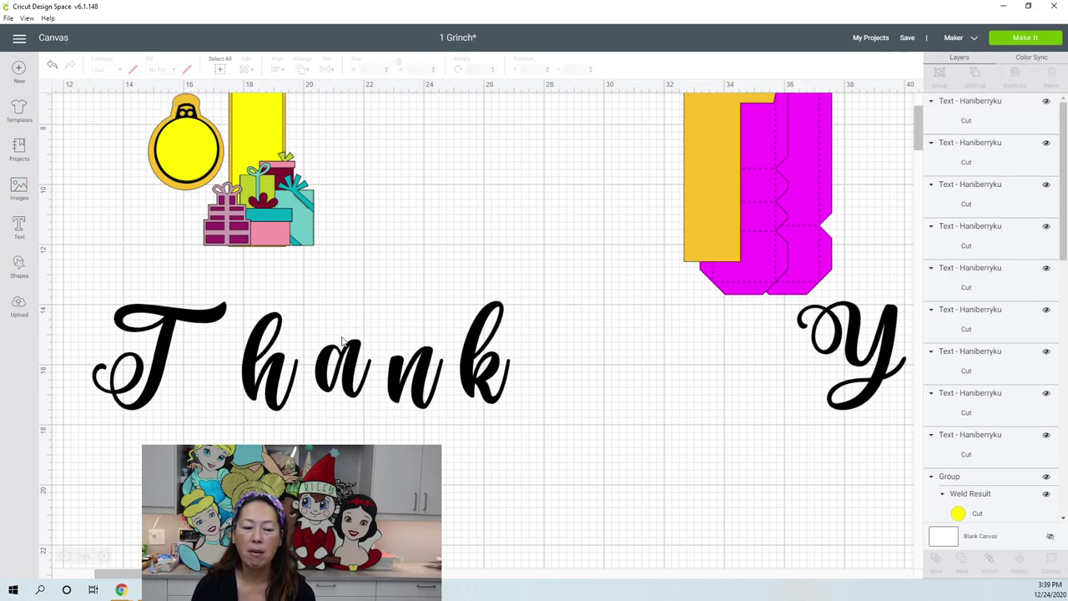
click(282, 377)
drag(280, 375, 232, 372)
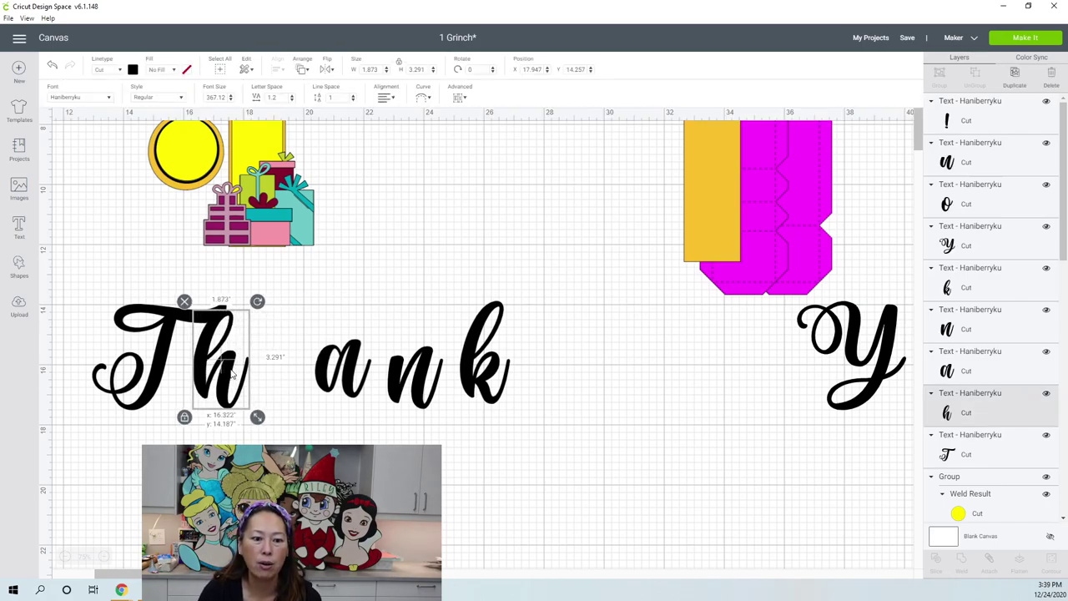
drag(357, 377, 283, 379)
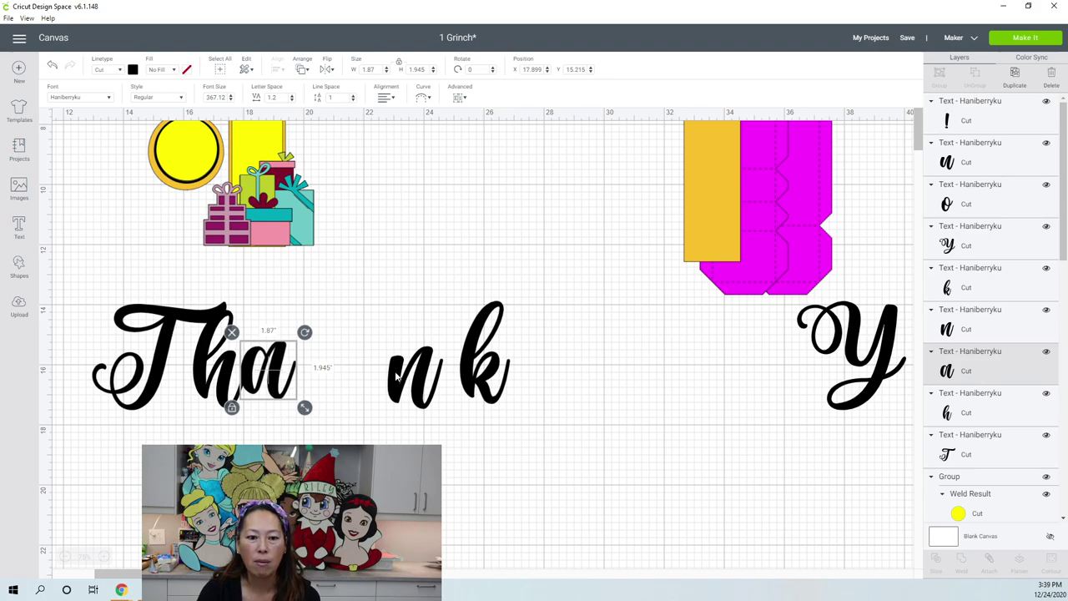
drag(370, 377, 307, 367)
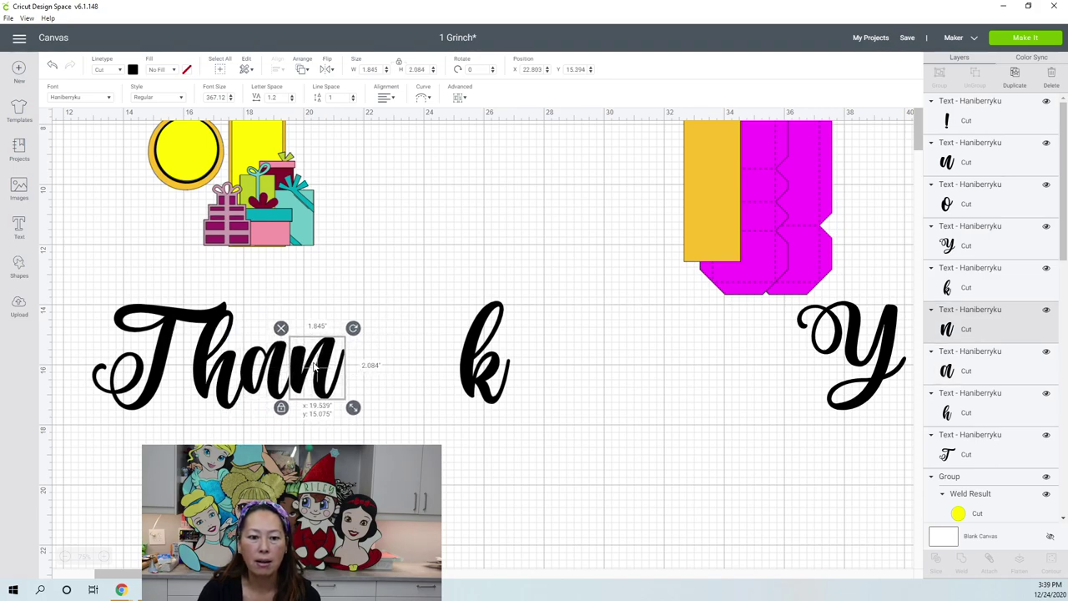
drag(473, 375, 367, 365)
click(315, 368)
click(365, 373)
click(567, 399)
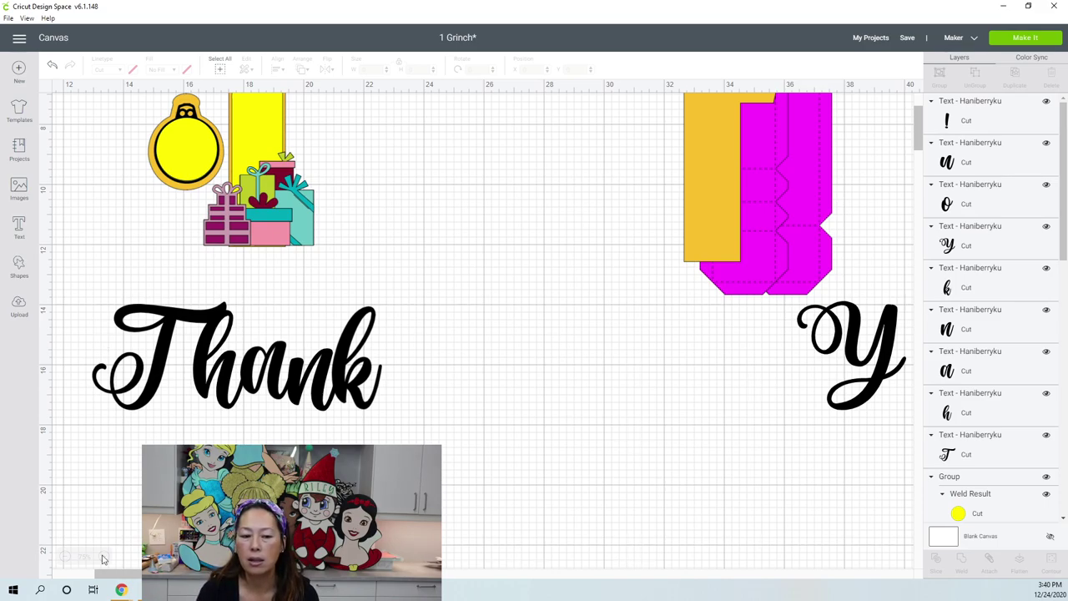
- Move the o and u of "You" against the Y so the letters connect
drag(125, 576, 157, 576)
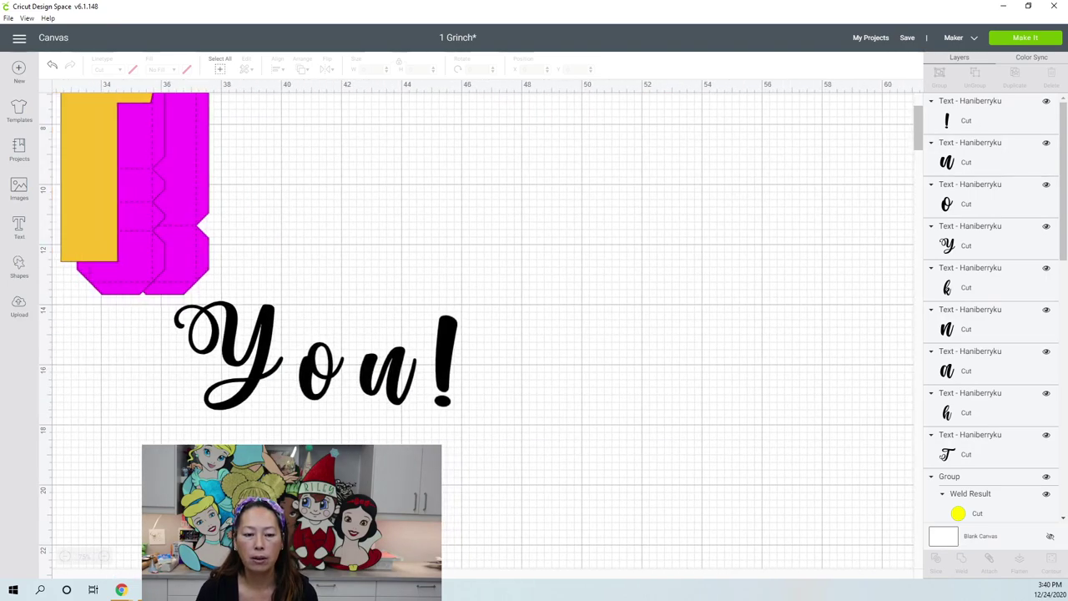
click(329, 364)
click(443, 373)
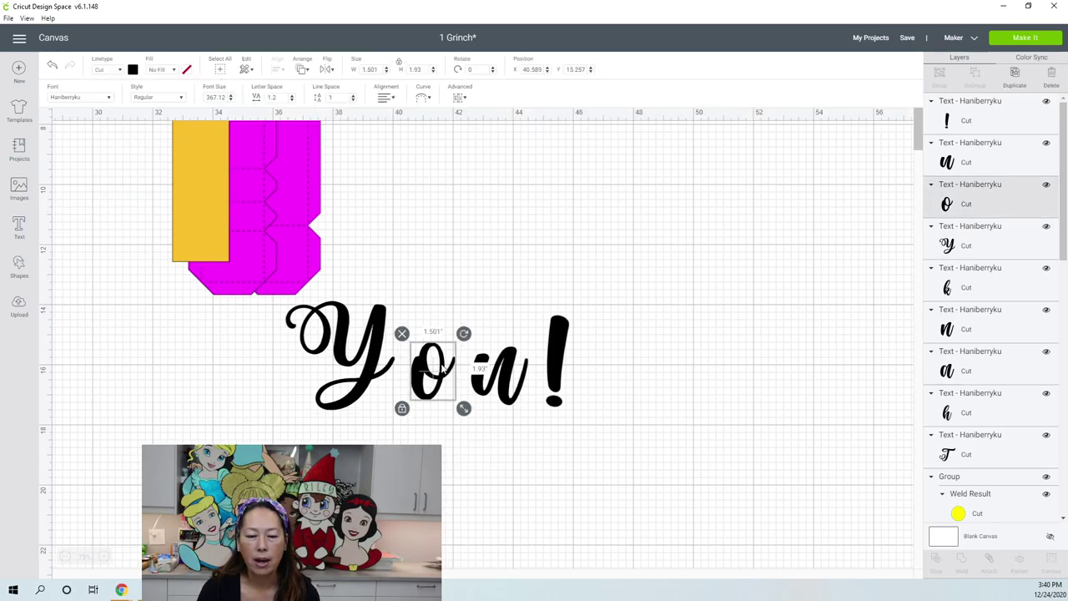
drag(441, 373, 418, 372)
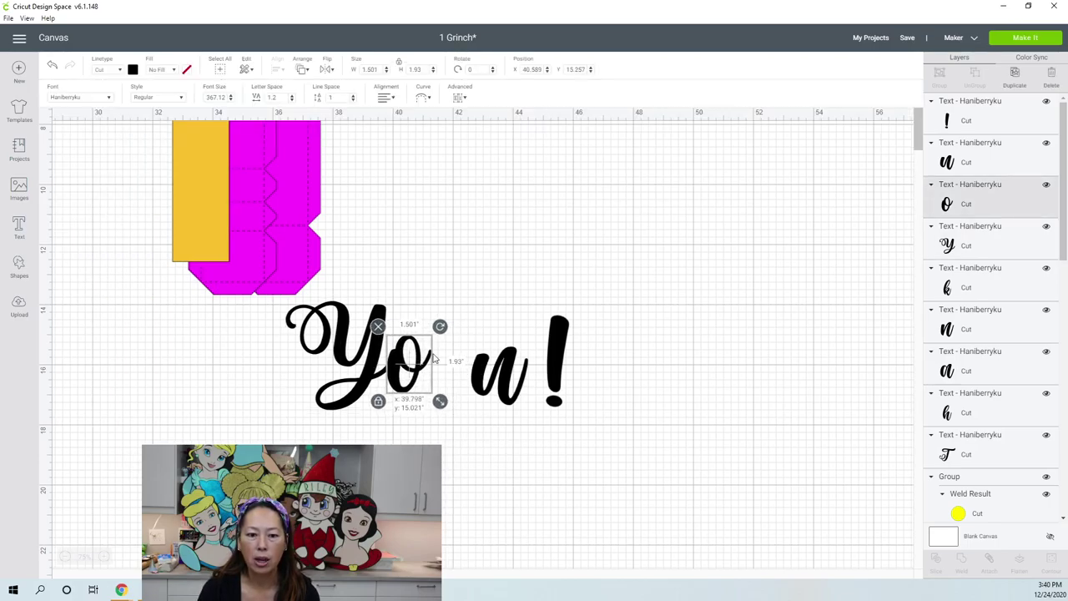
drag(501, 360, 457, 357)
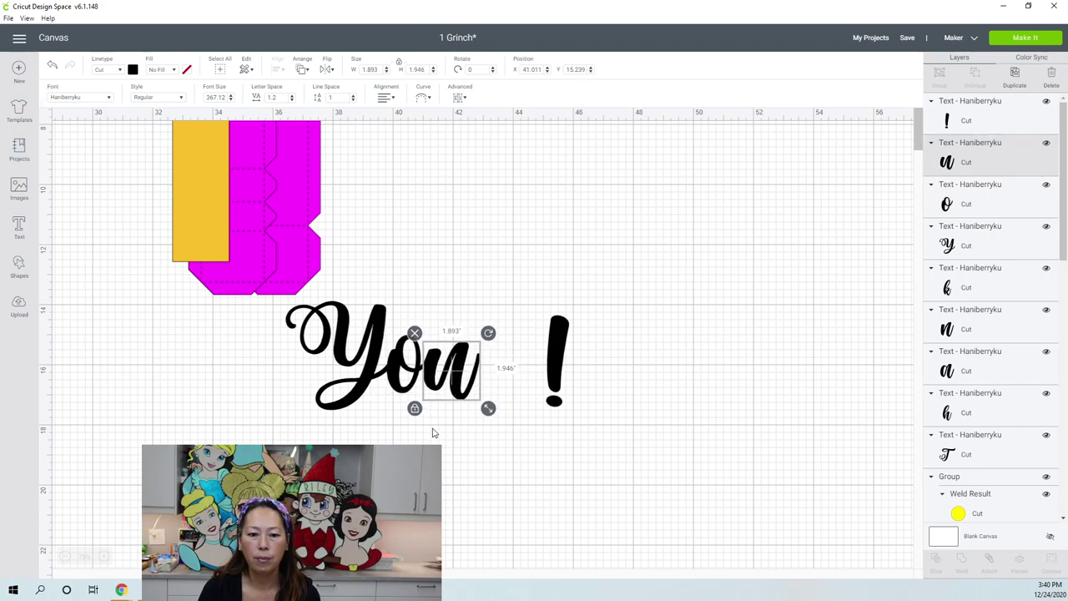
- Weld the three letters of "You" into one shape and move it closer to "Thank"
click(490, 449)
drag(491, 449, 282, 297)
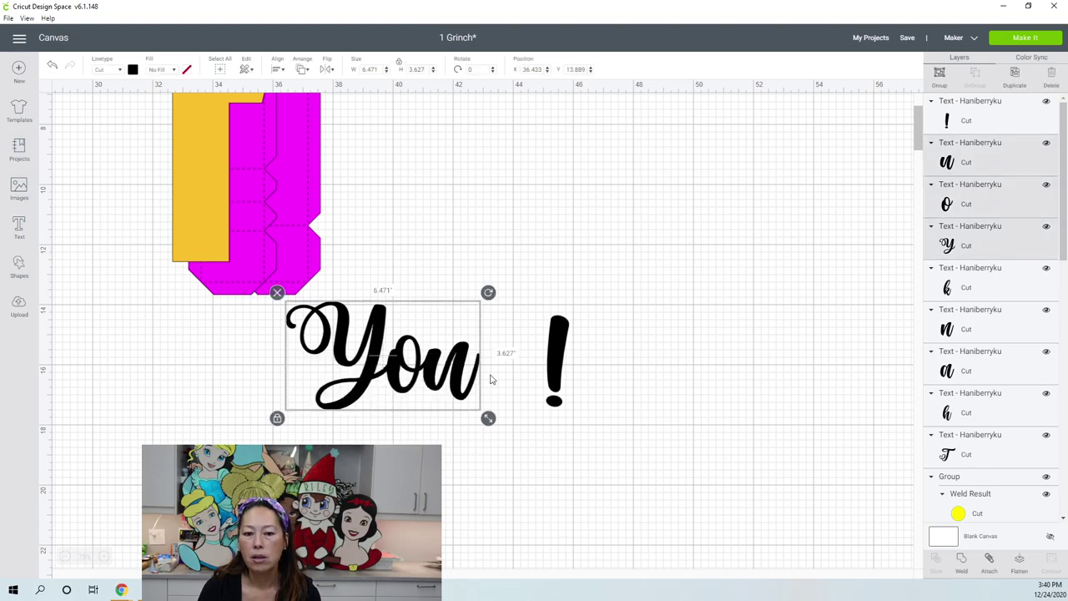
click(962, 560)
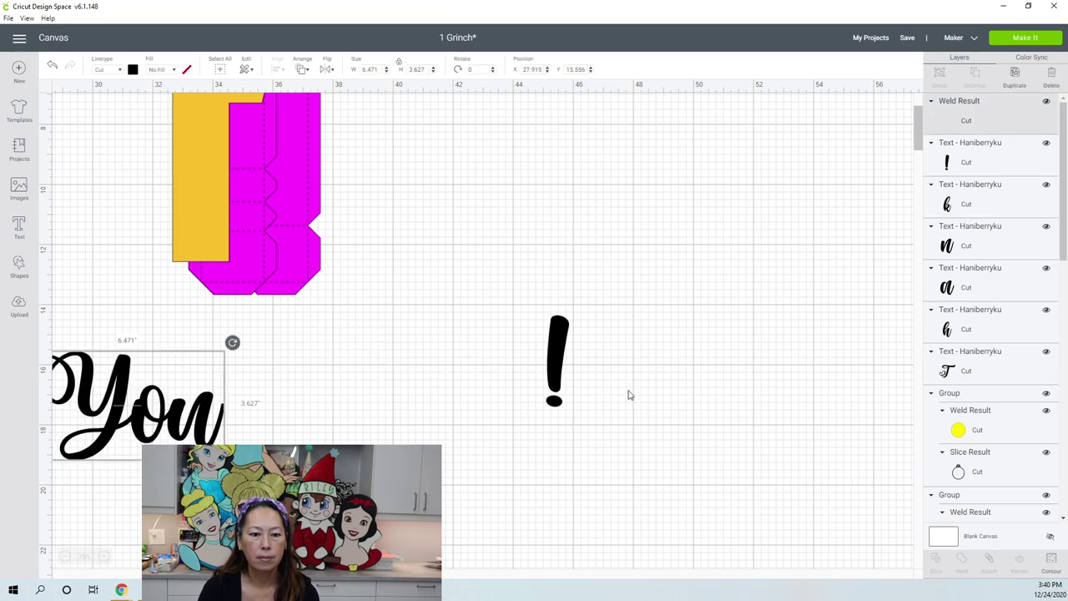
- Delete the exclamation mark and weld the letters of "Thank" into one shape
click(566, 353)
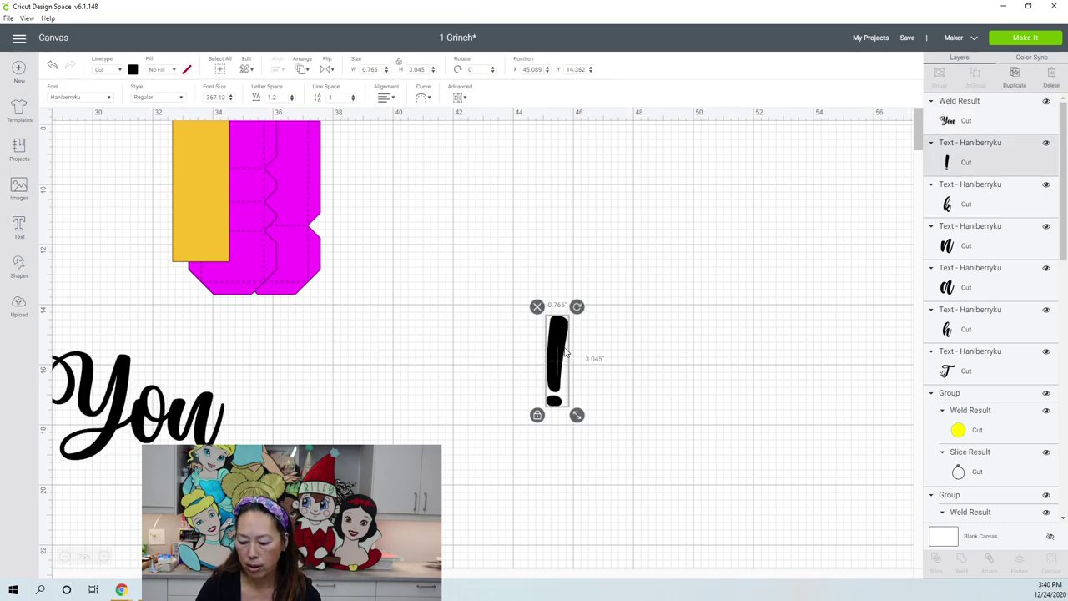
key(Delete)
scroll(277, 410, left, 10)
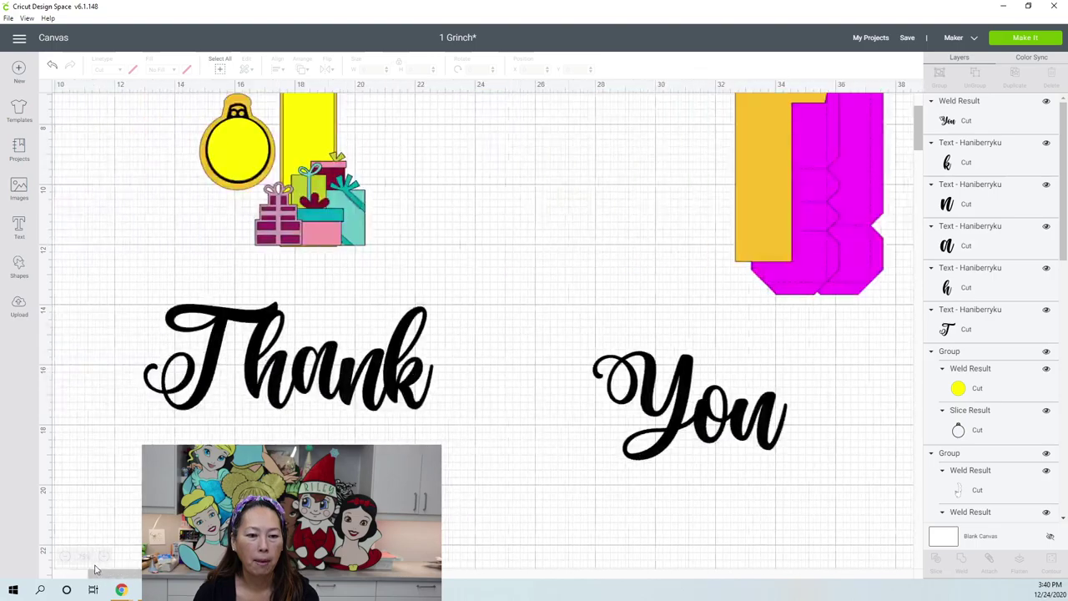
drag(228, 352, 678, 430)
click(640, 285)
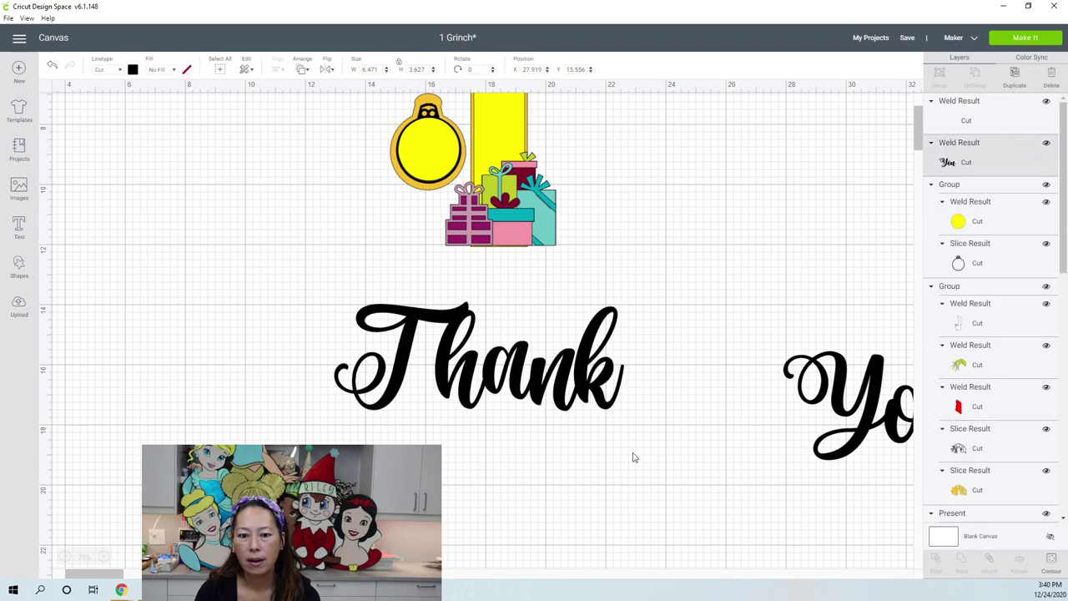
- Place "You" directly beneath "Thank" and scale it down to about 5.9 by 3.3 inches
click(420, 151)
scroll(420, 178, up, 1)
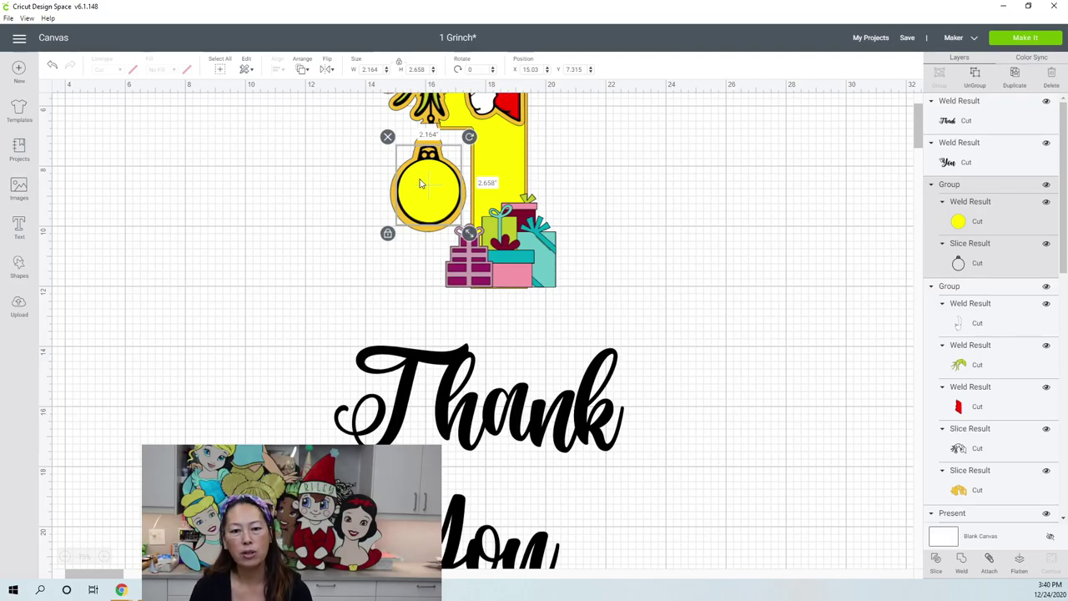
scroll(422, 186, down, 1)
drag(519, 518, 538, 471)
drag(591, 515, 537, 464)
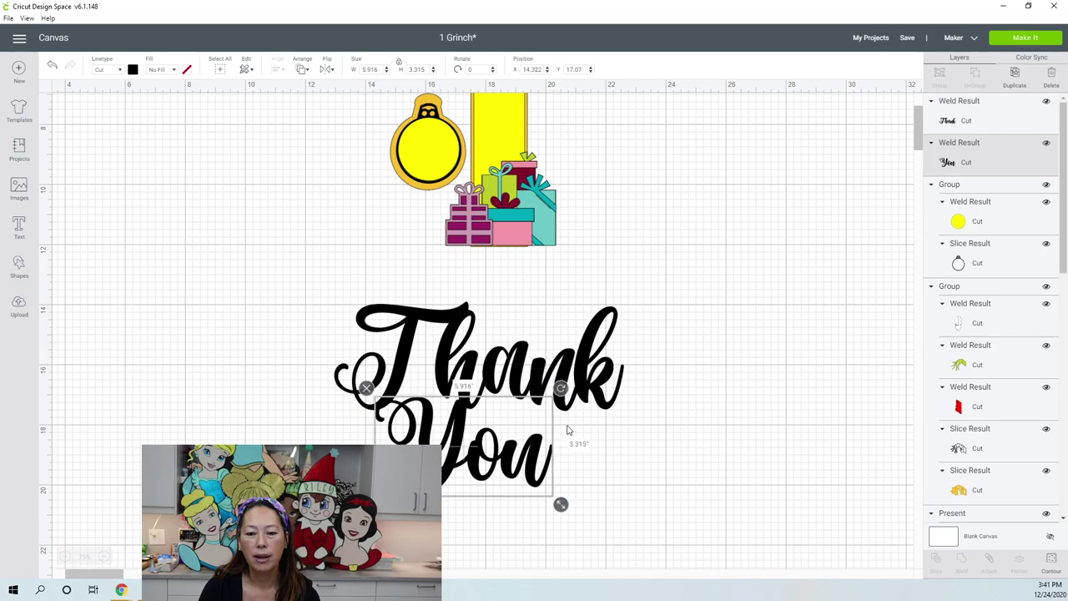
key(Escape)
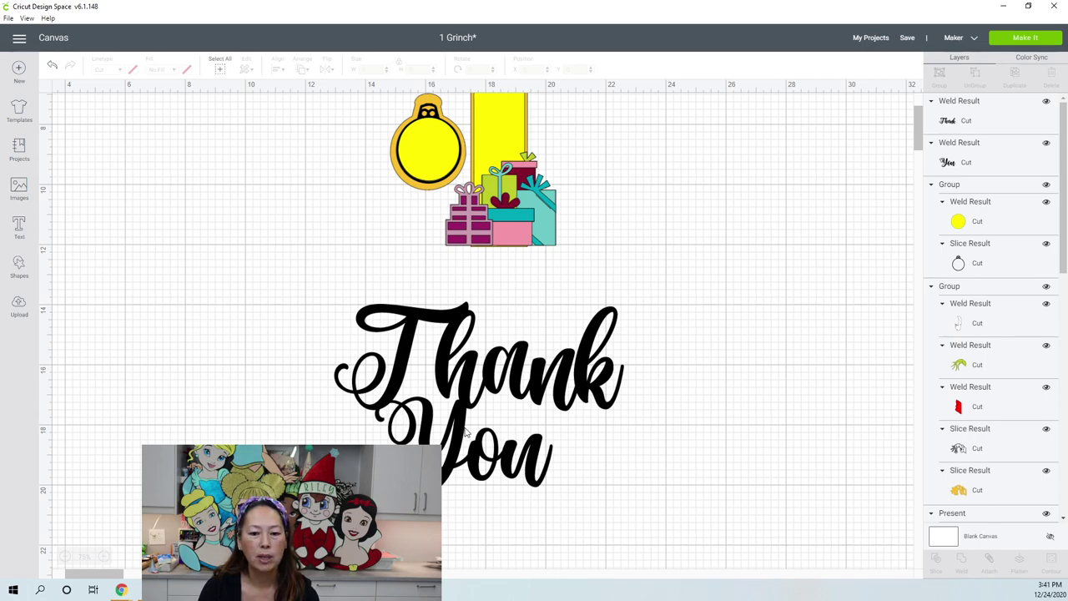
- Scale "Thank You" down together to about 2 by 1.36 inches and centre it inside the yellow circle of the ornament
mouse_move(465, 433)
mouse_down()
mouse_move(475, 477)
mouse_move(465, 435)
mouse_up()
click(178, 310)
drag(198, 317, 540, 444)
drag(500, 385, 446, 155)
drag(473, 190, 446, 155)
click(440, 152)
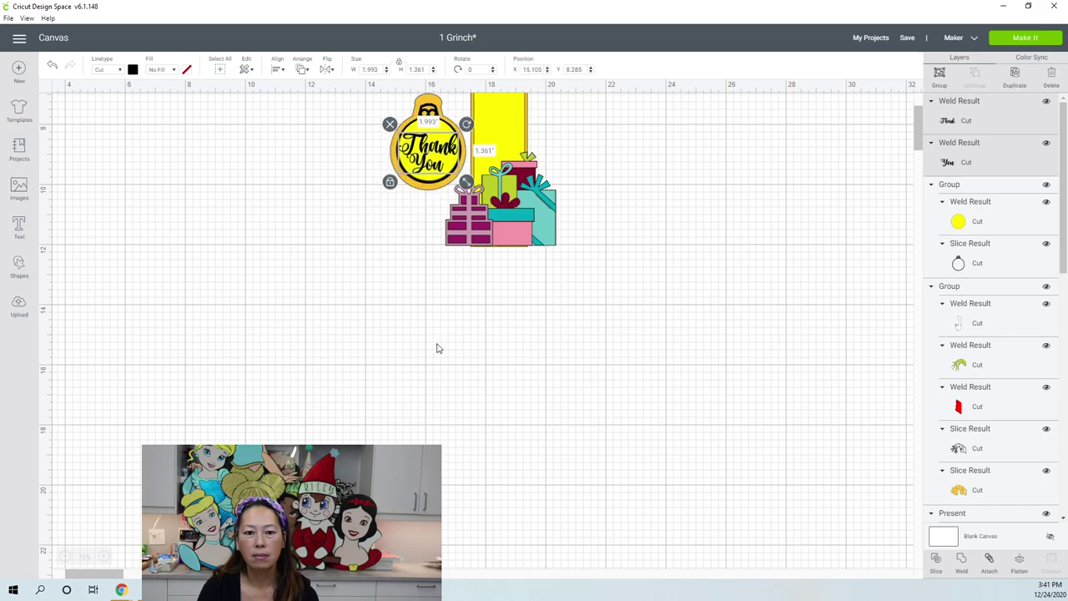
click(551, 419)
scroll(552, 418, up, 5)
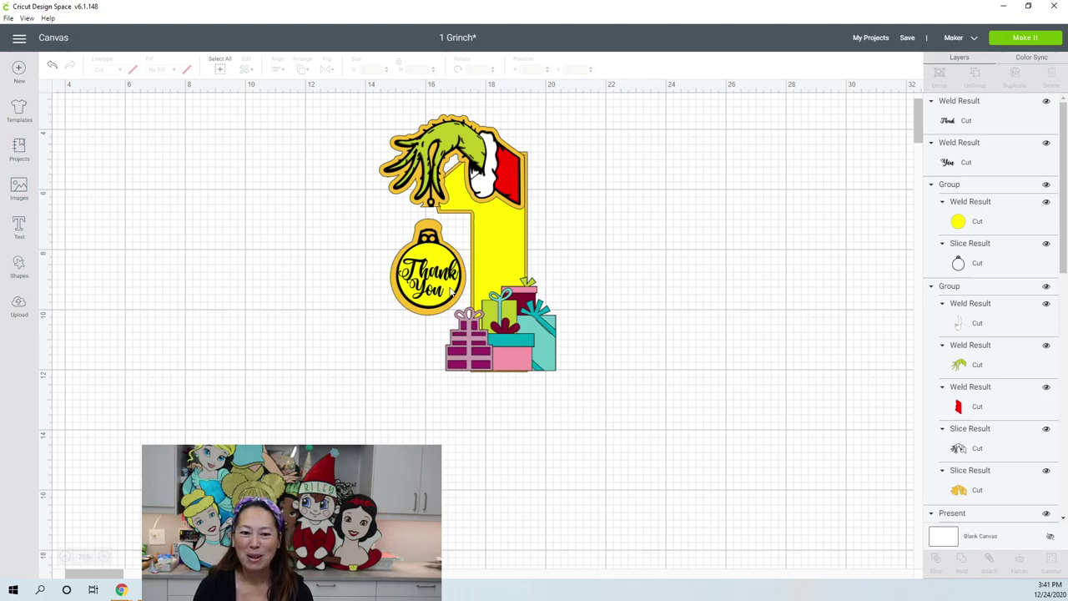
- Examine the layers of the larger present group, including its hidden black silhouette layer
click(521, 349)
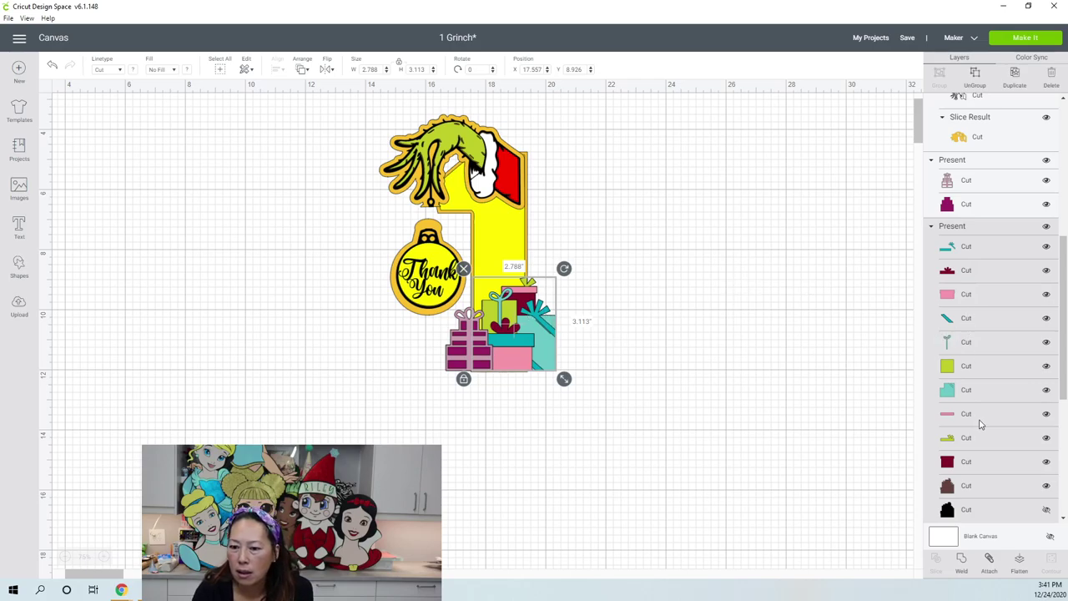
scroll(981, 424, down, 3)
scroll(981, 424, up, 2)
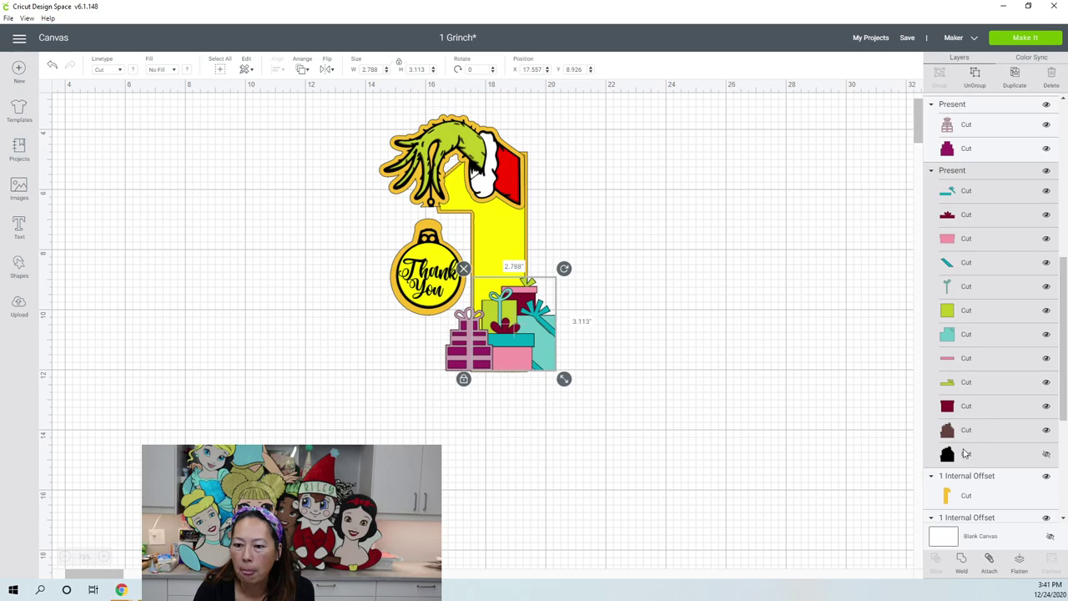
click(965, 453)
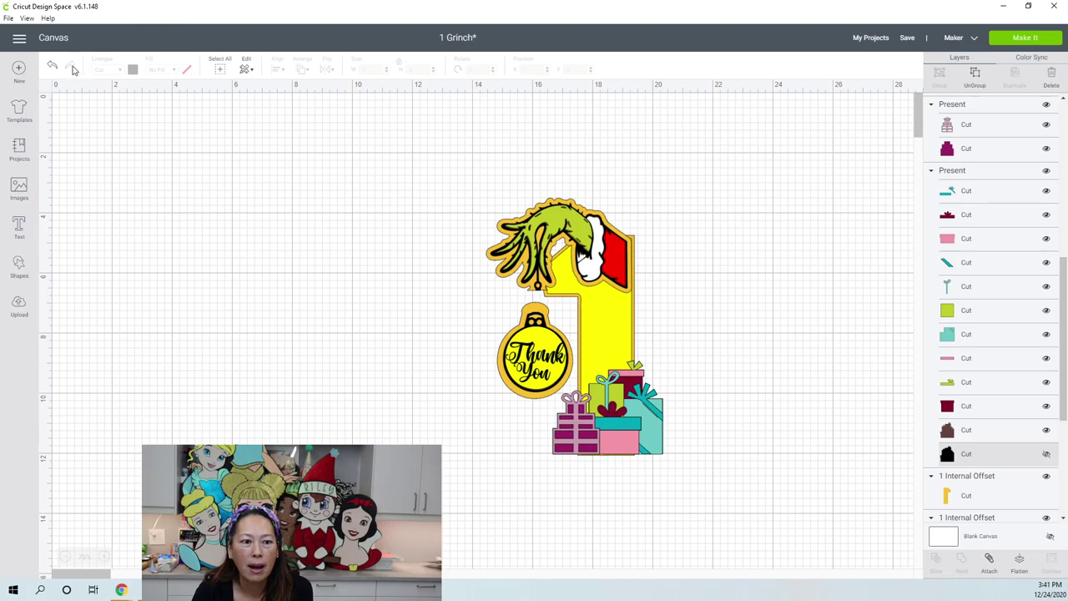
click(745, 359)
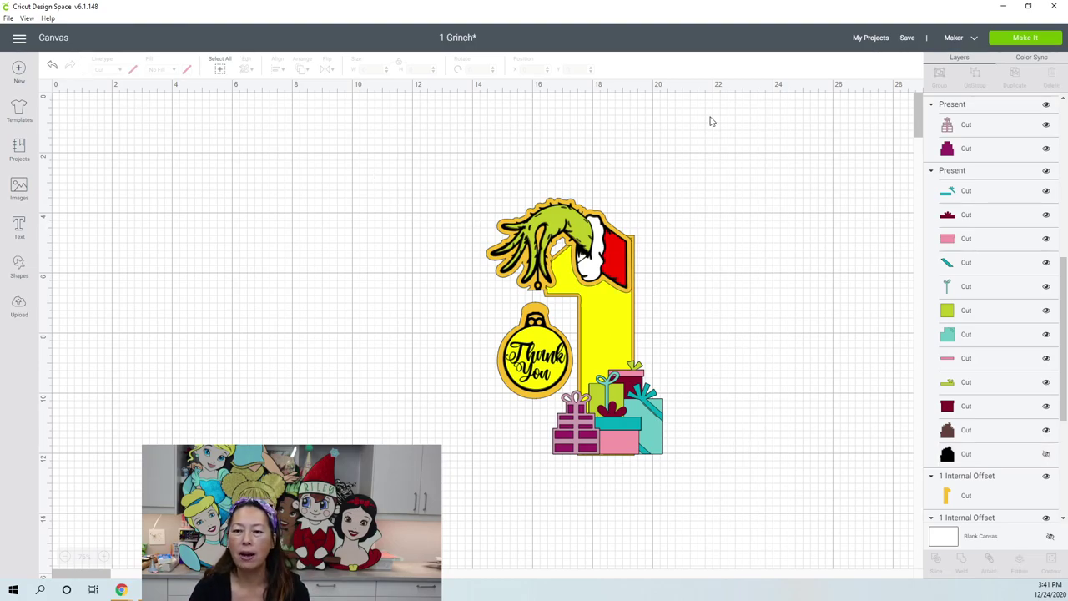
- Save the project, and move the entire number 1 design towards the canvas origin
click(911, 37)
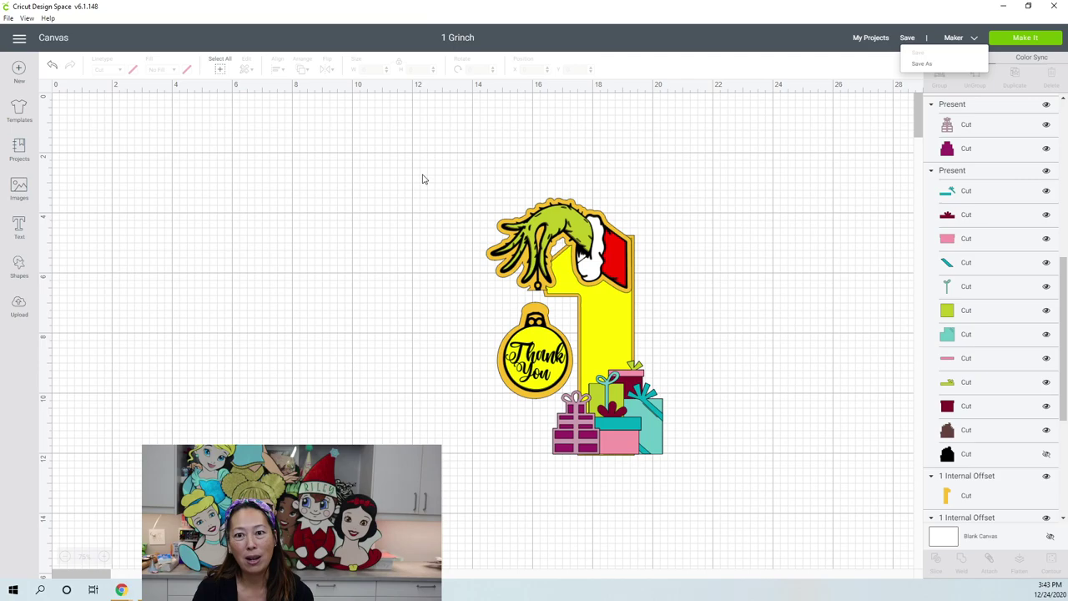
drag(412, 167, 707, 486)
drag(585, 284, 263, 215)
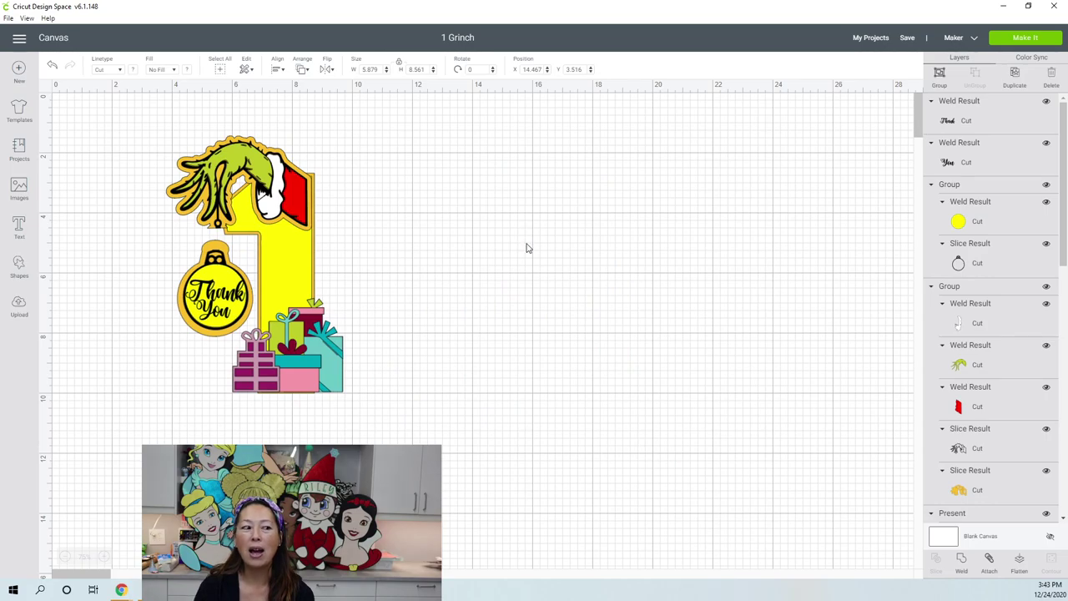